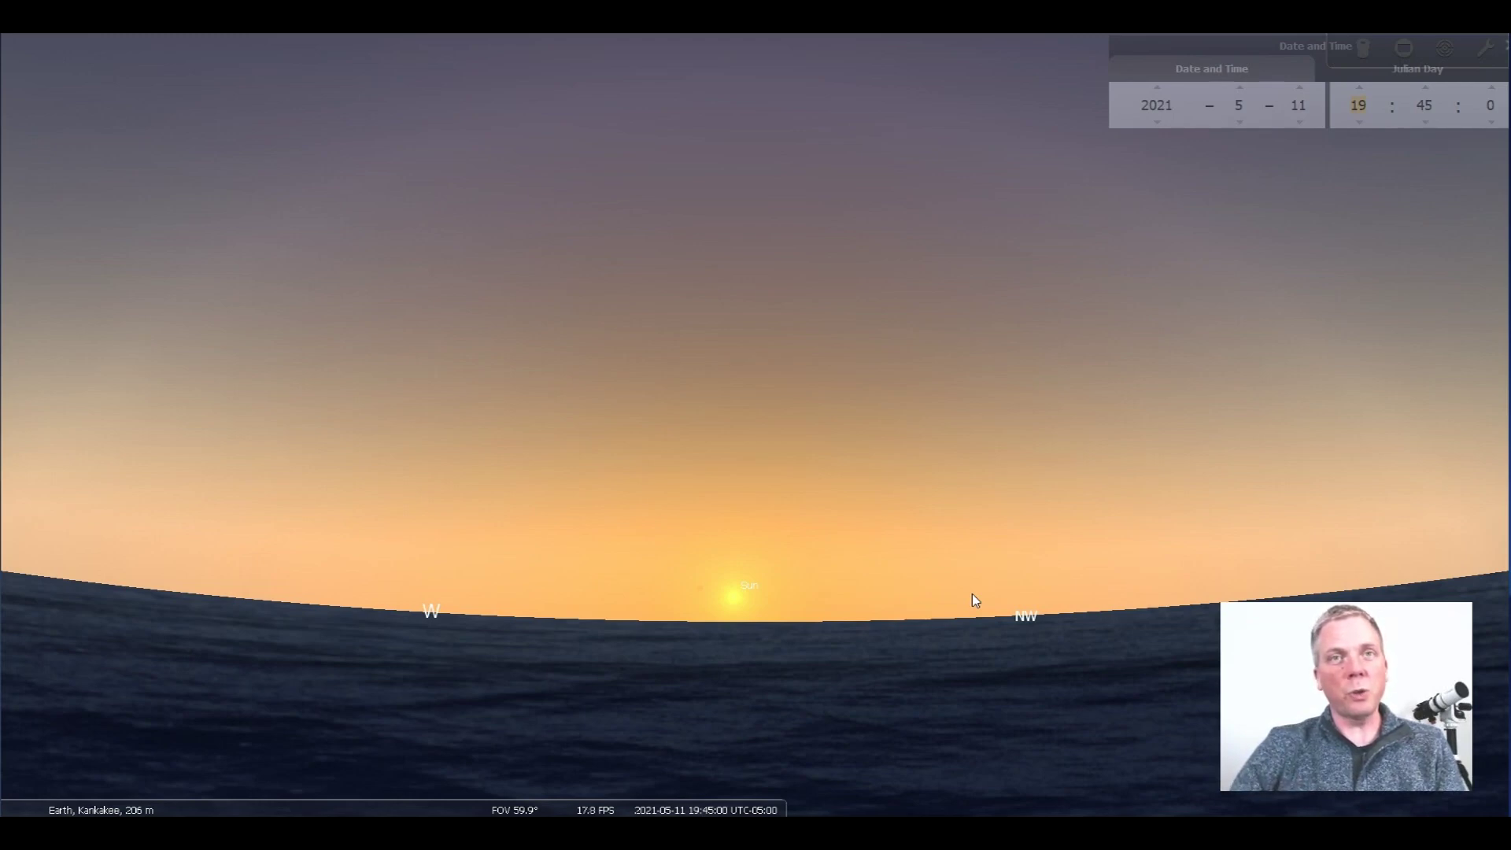
Move the evening clock to 20:45 and bring up the View window's Markings tab.
left_click(985, 471)
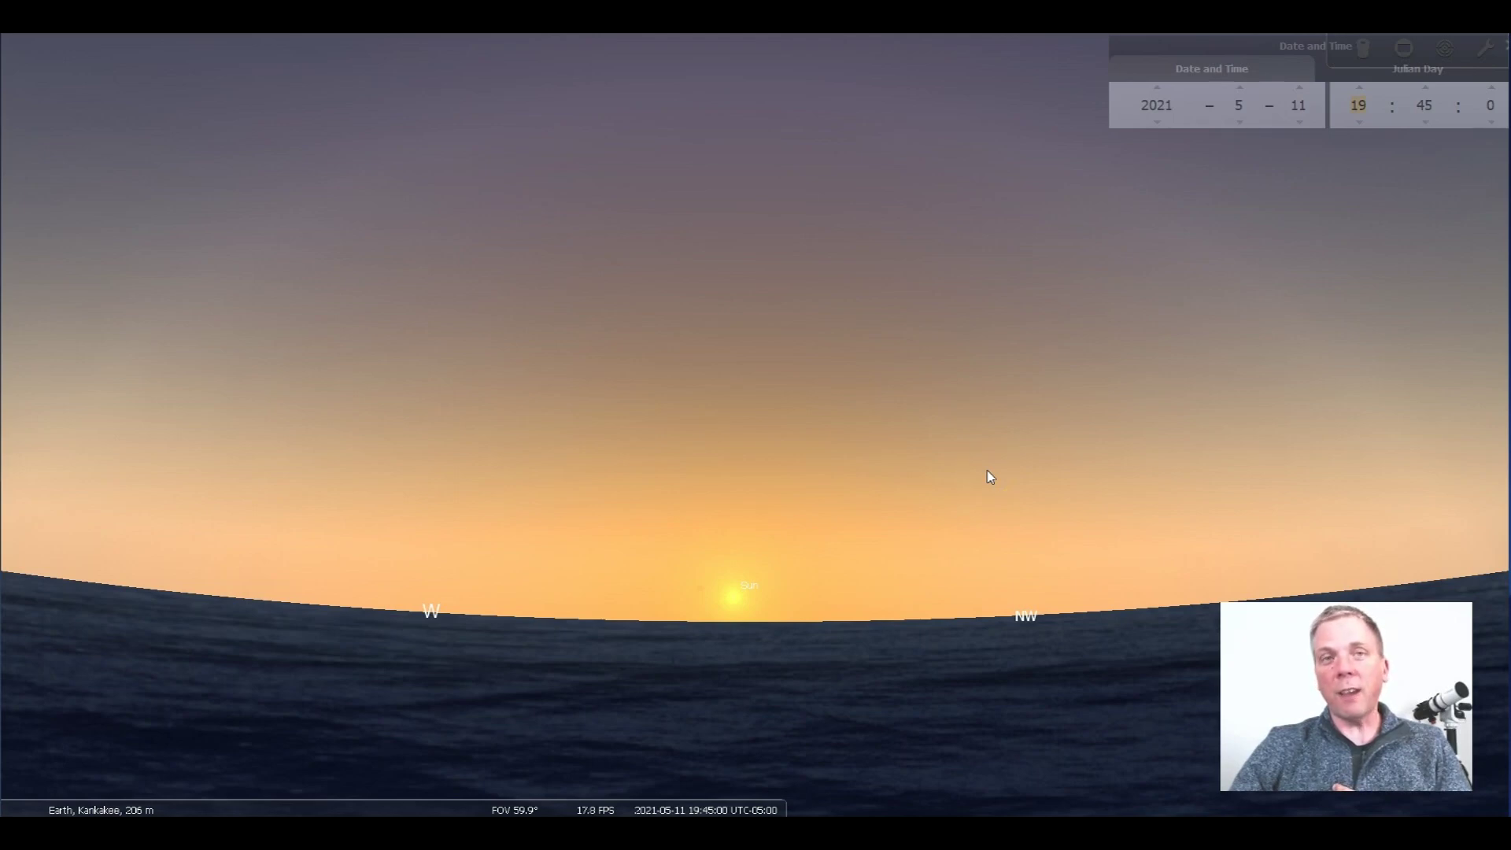
left_click(1088, 402)
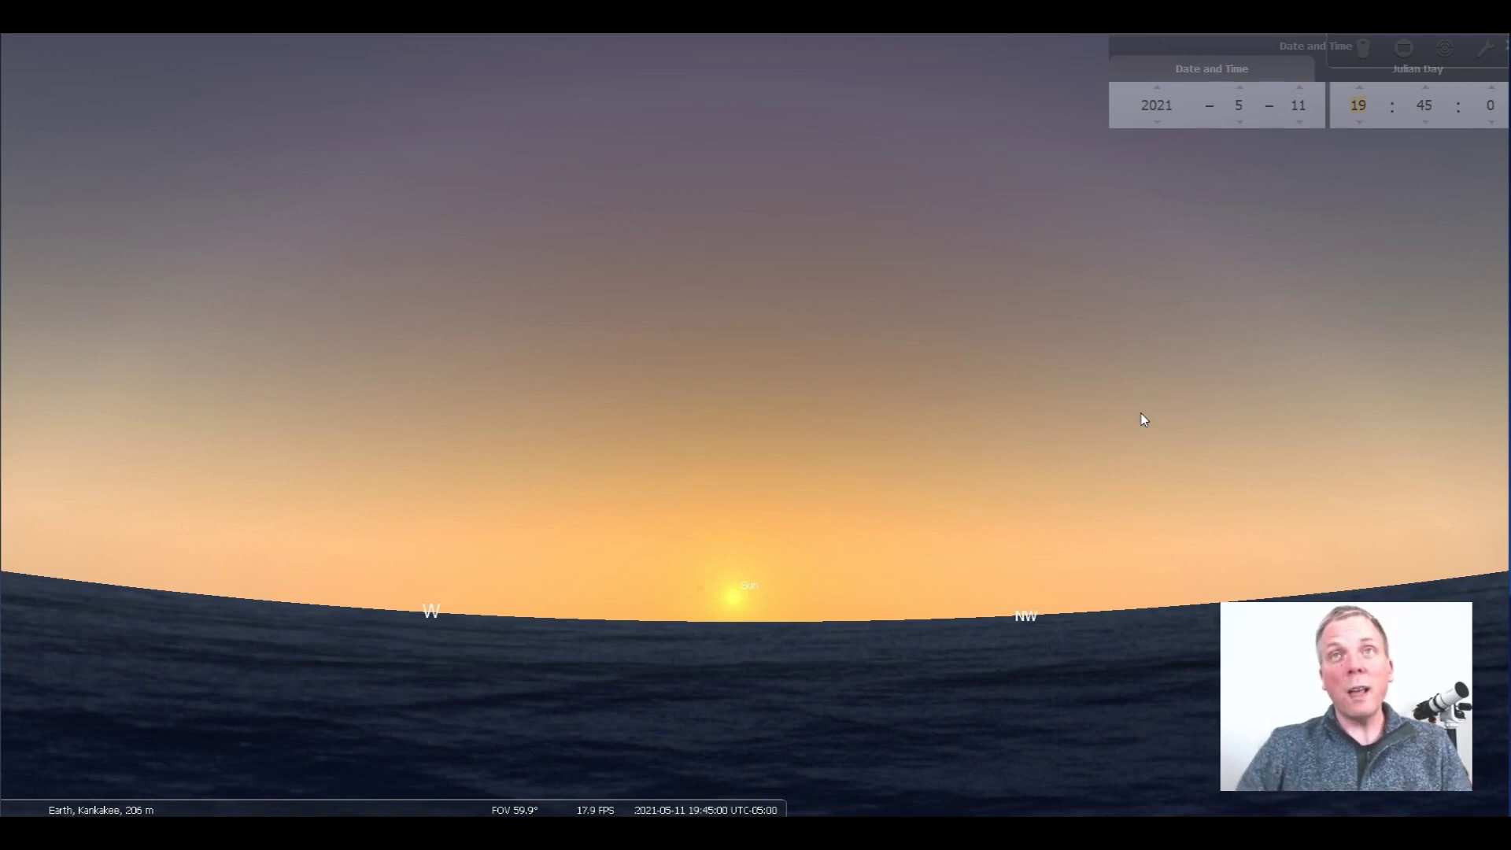
left_click(1360, 92)
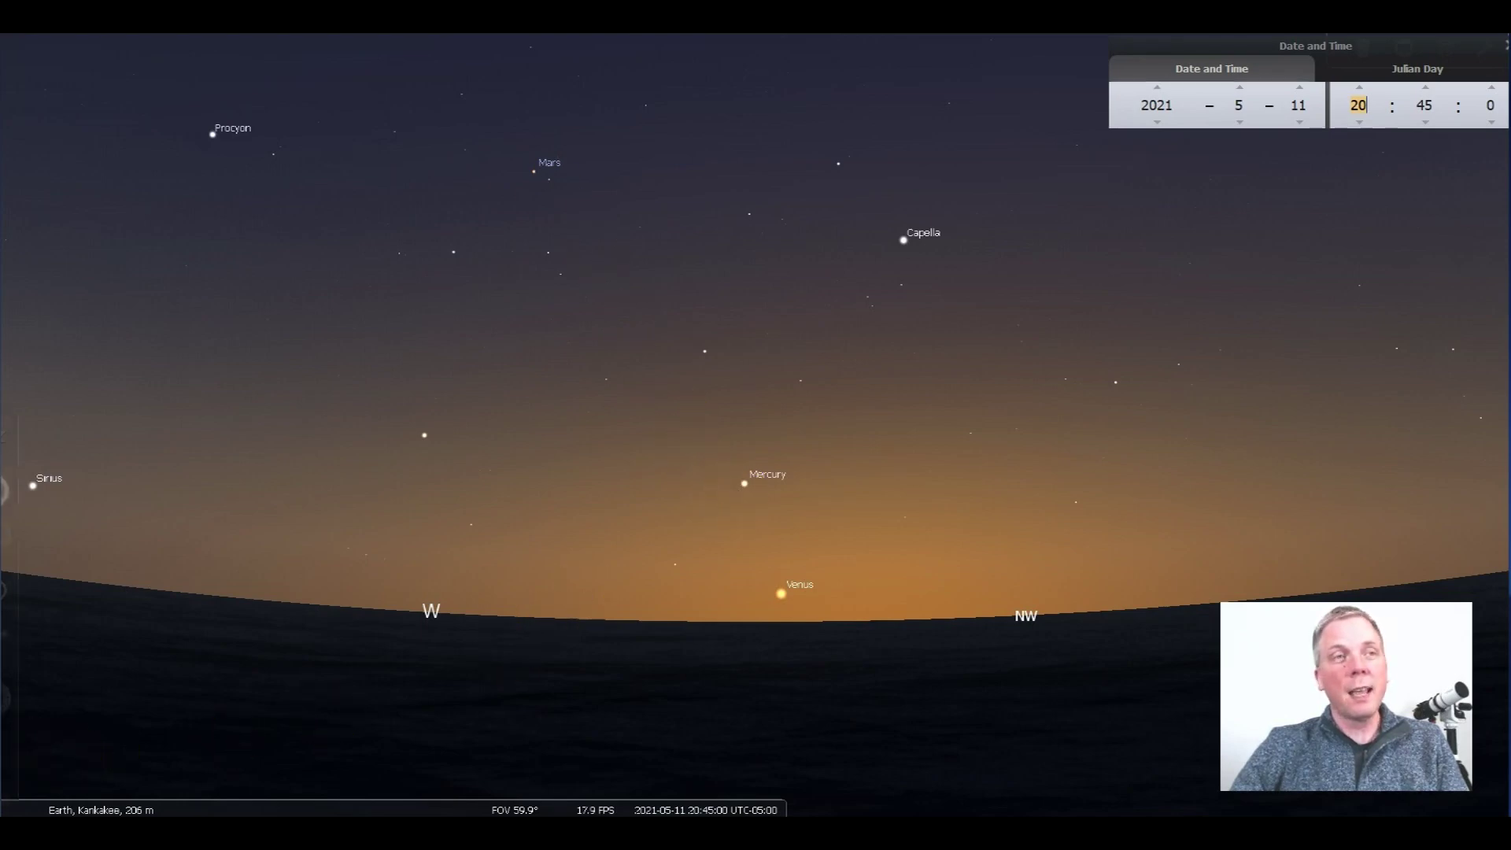
mouse_move(12, 532)
left_click(35, 540)
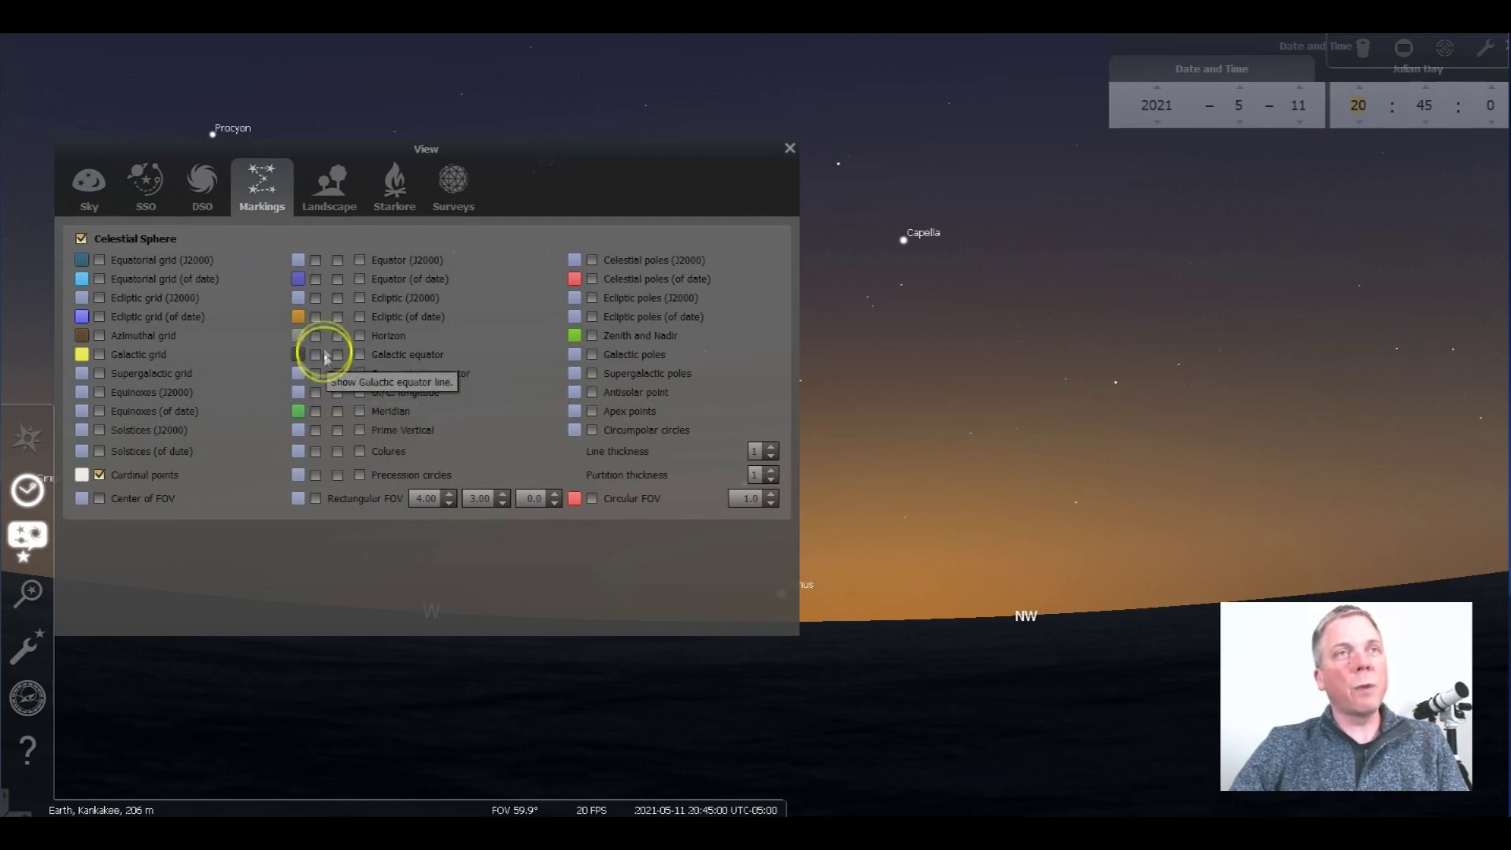
Show the ecliptic, planet orbits and altitude-azimuth grid, with Mercury selected.
left_click(315, 316)
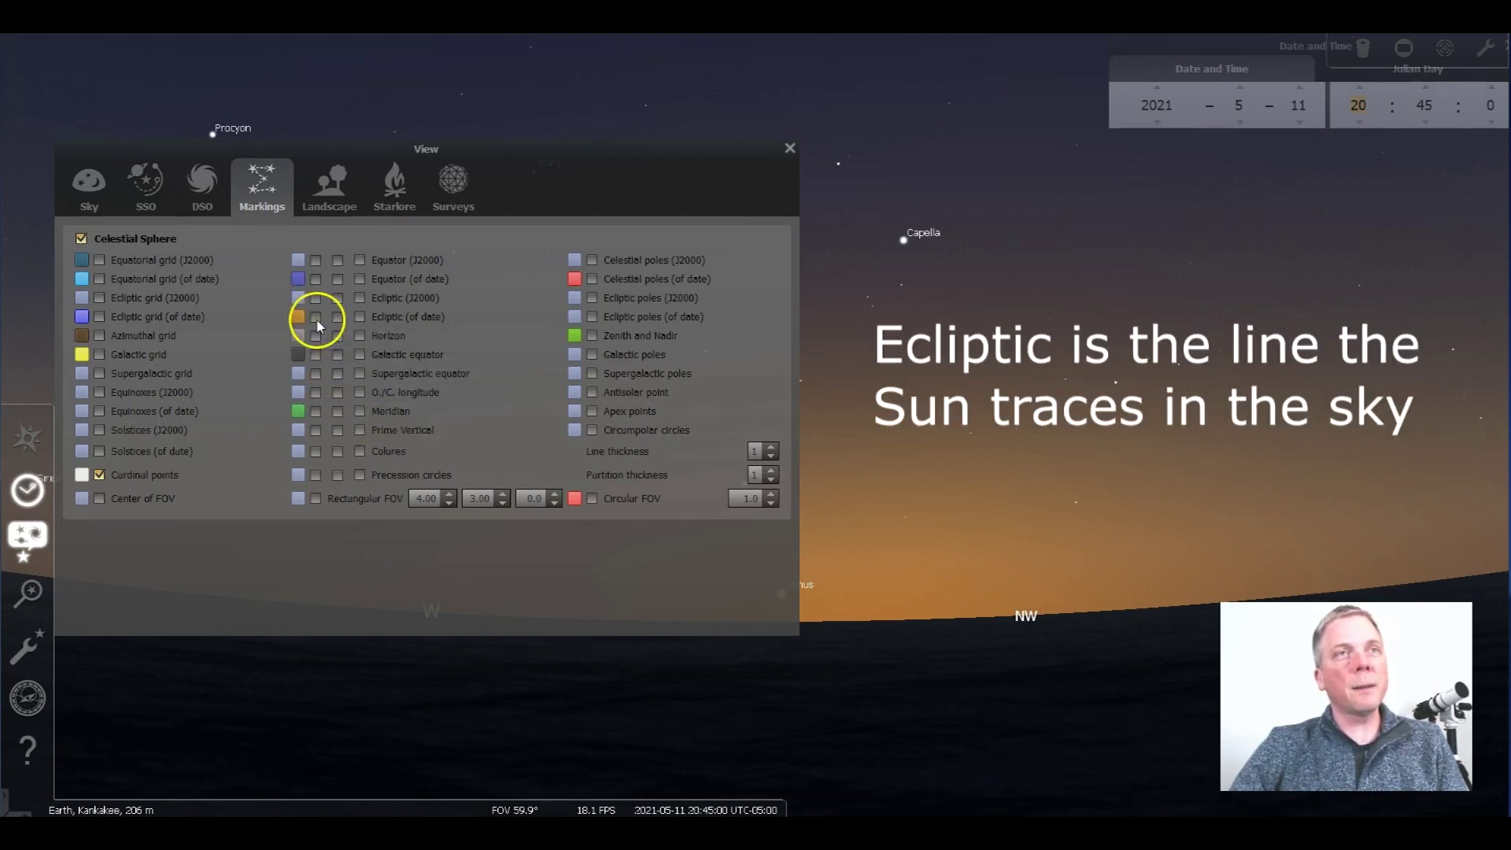
left_click(145, 189)
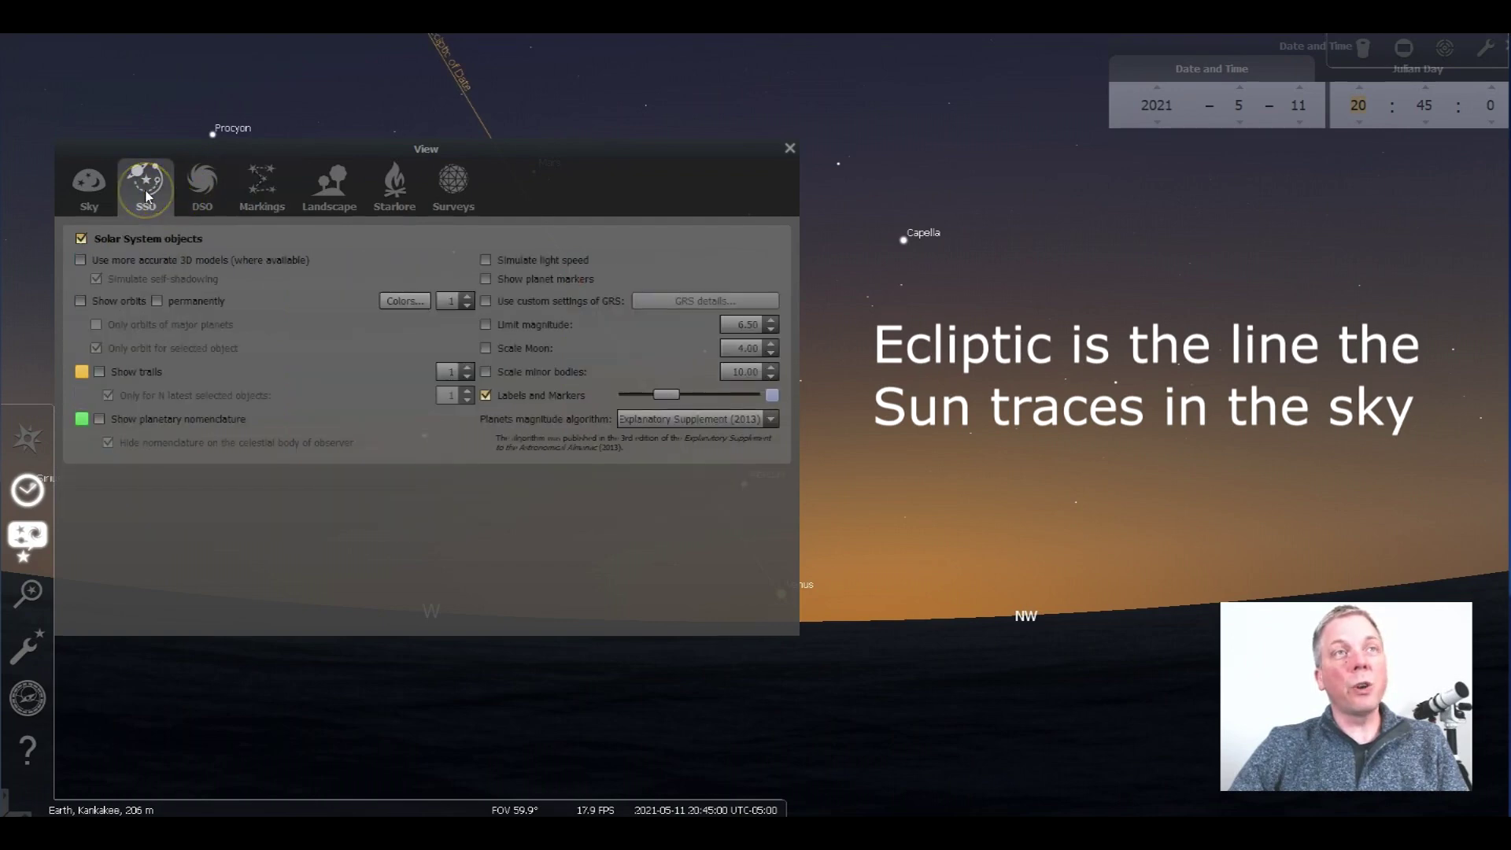
left_click(80, 301)
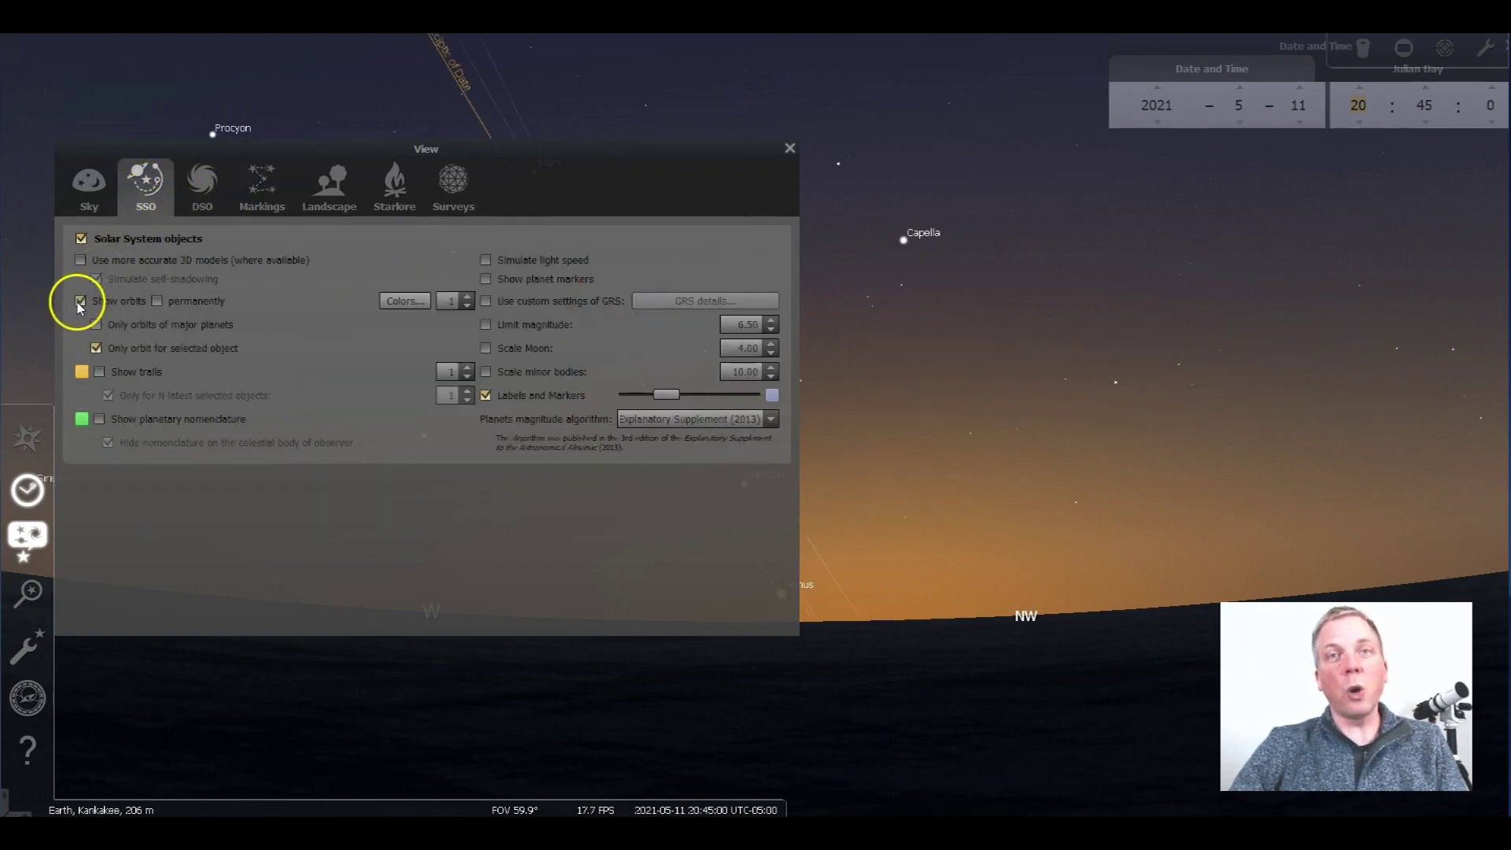
left_click(789, 149)
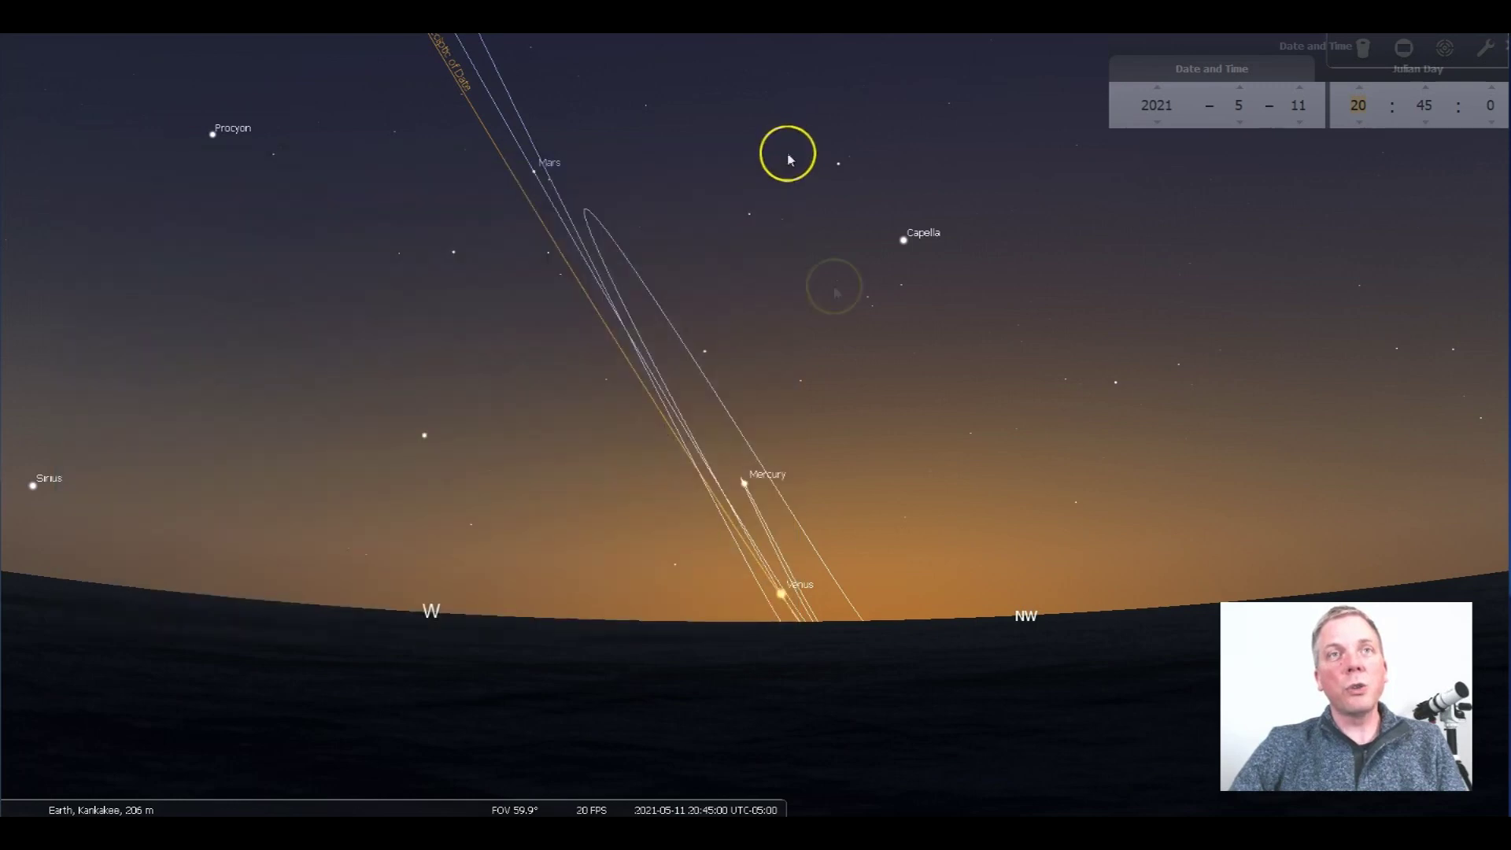
left_click(744, 484)
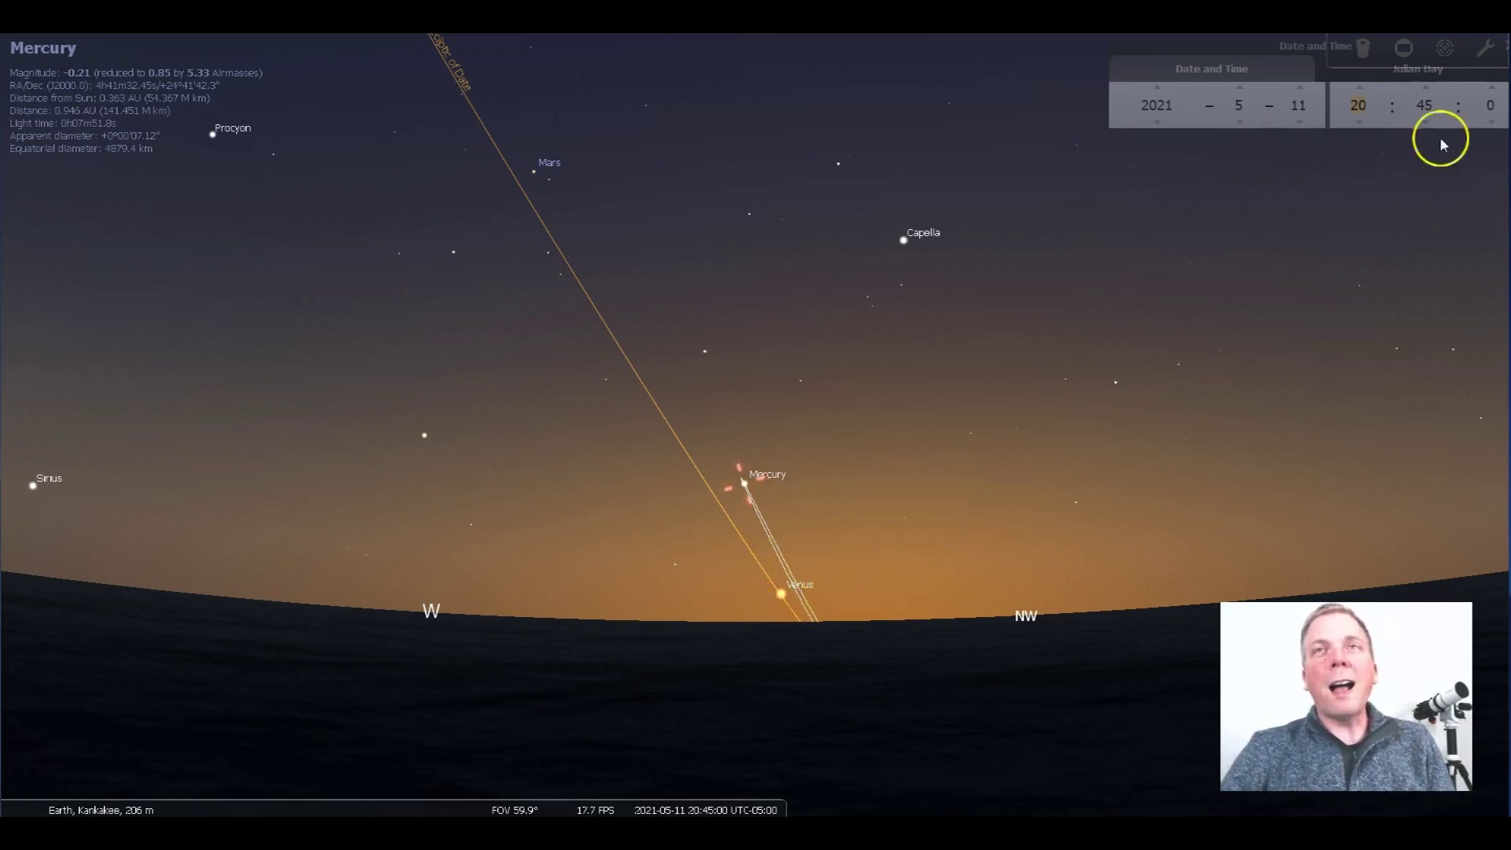
mouse_move(216, 801)
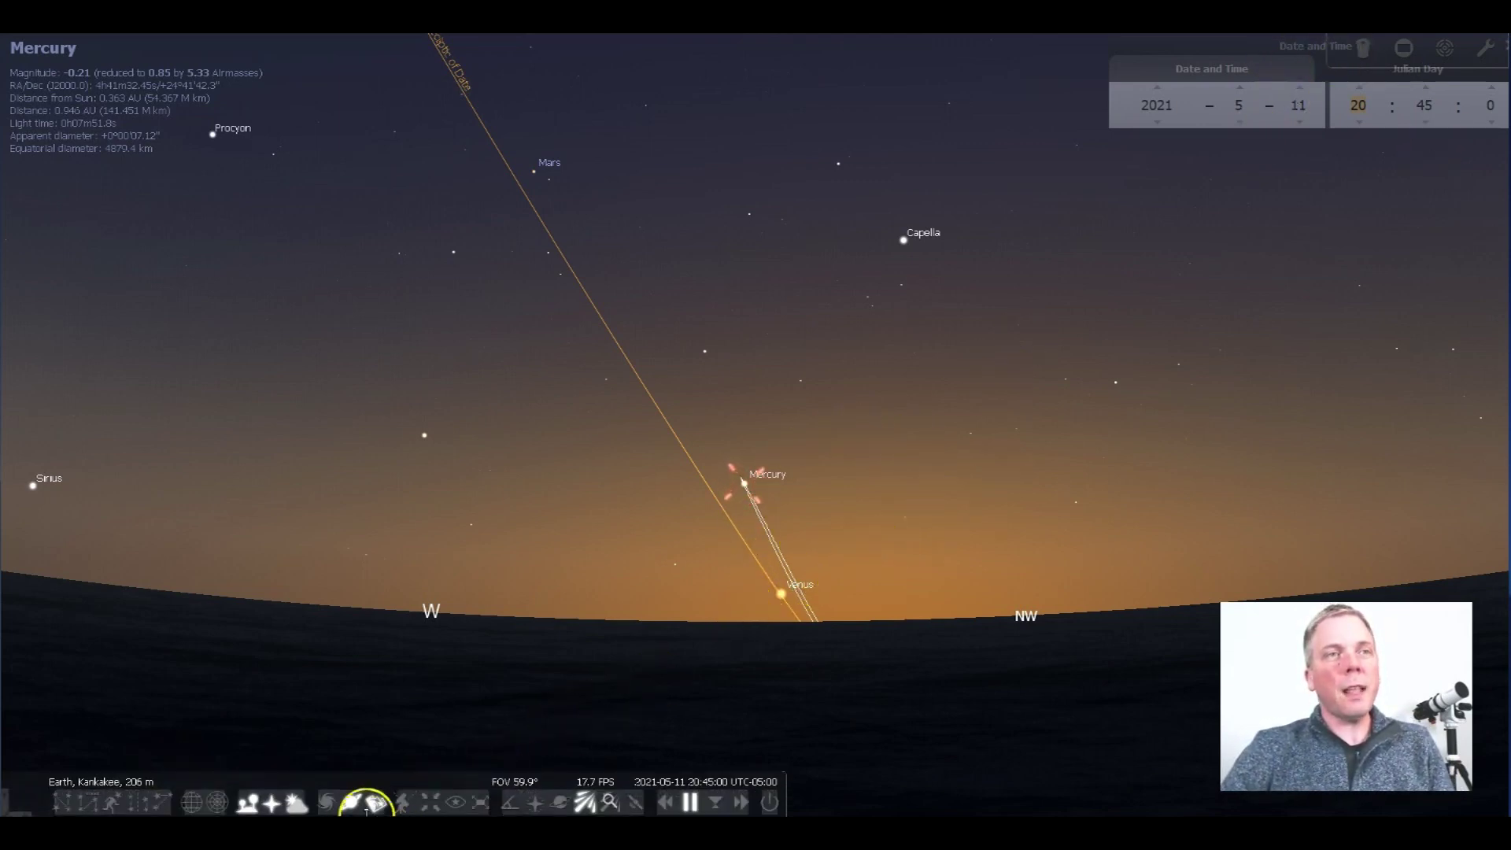
left_click(215, 803)
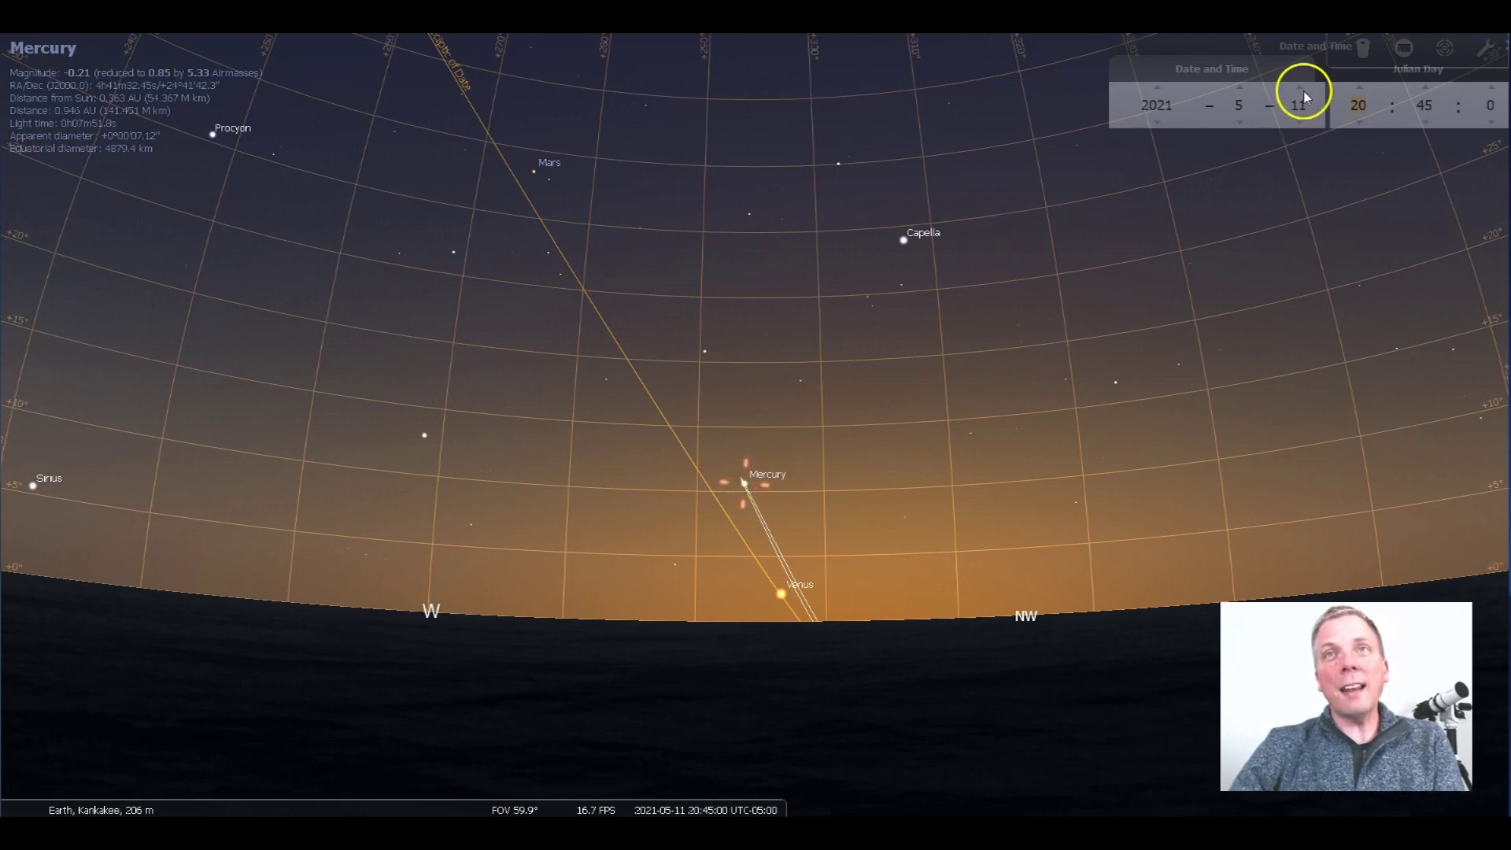
Set the sky to 20:30 on 12 May 2021 and select Venus.
scroll(1301, 97, "up", 1)
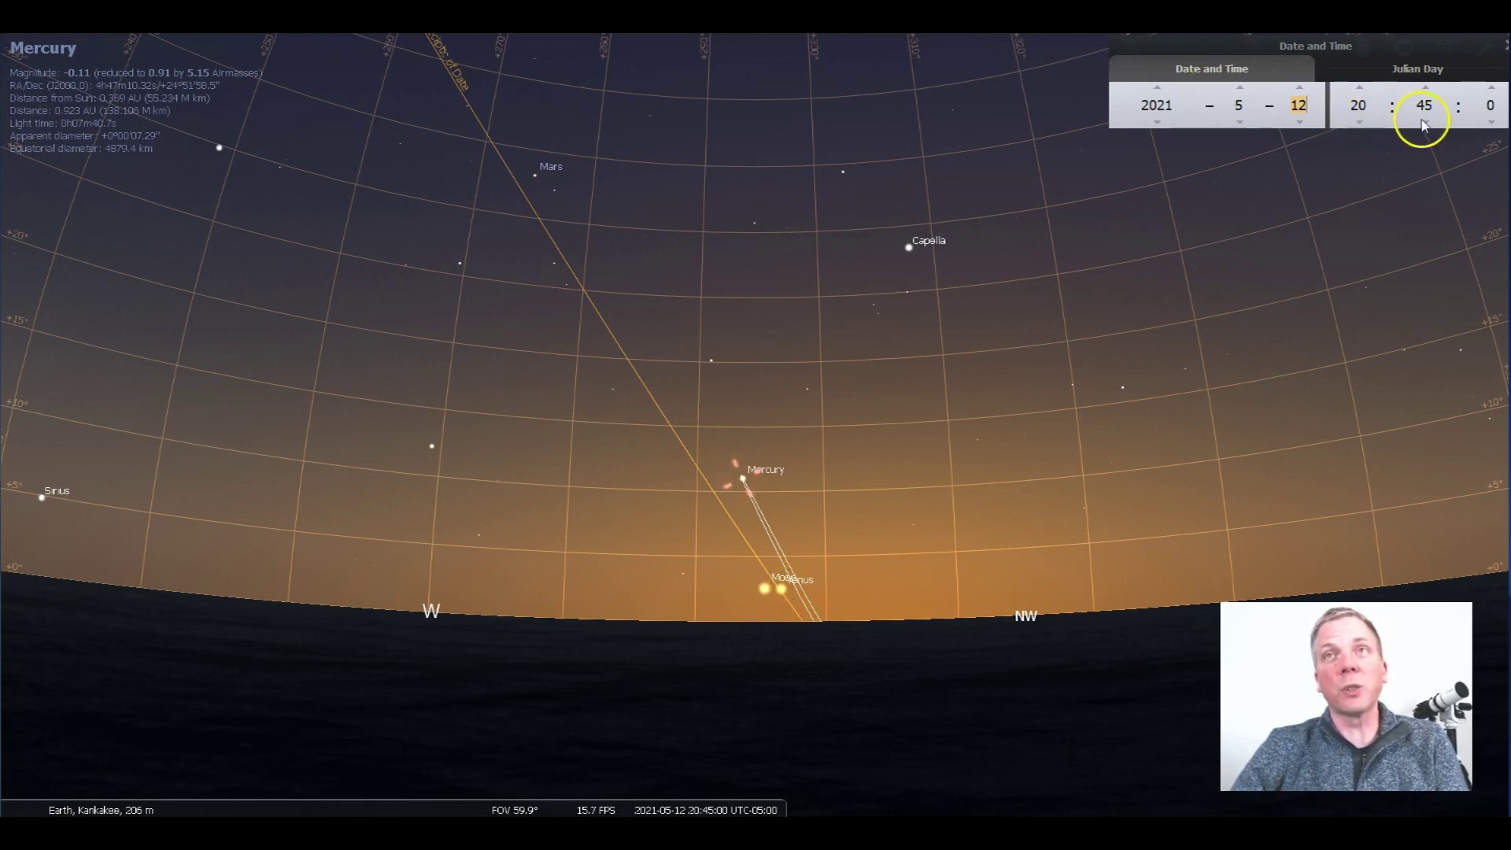
scroll(1425, 125, "down", 1)
scroll(1424, 124, "down", 3)
scroll(1424, 124, "down", 2)
scroll(1425, 125, "down", 3)
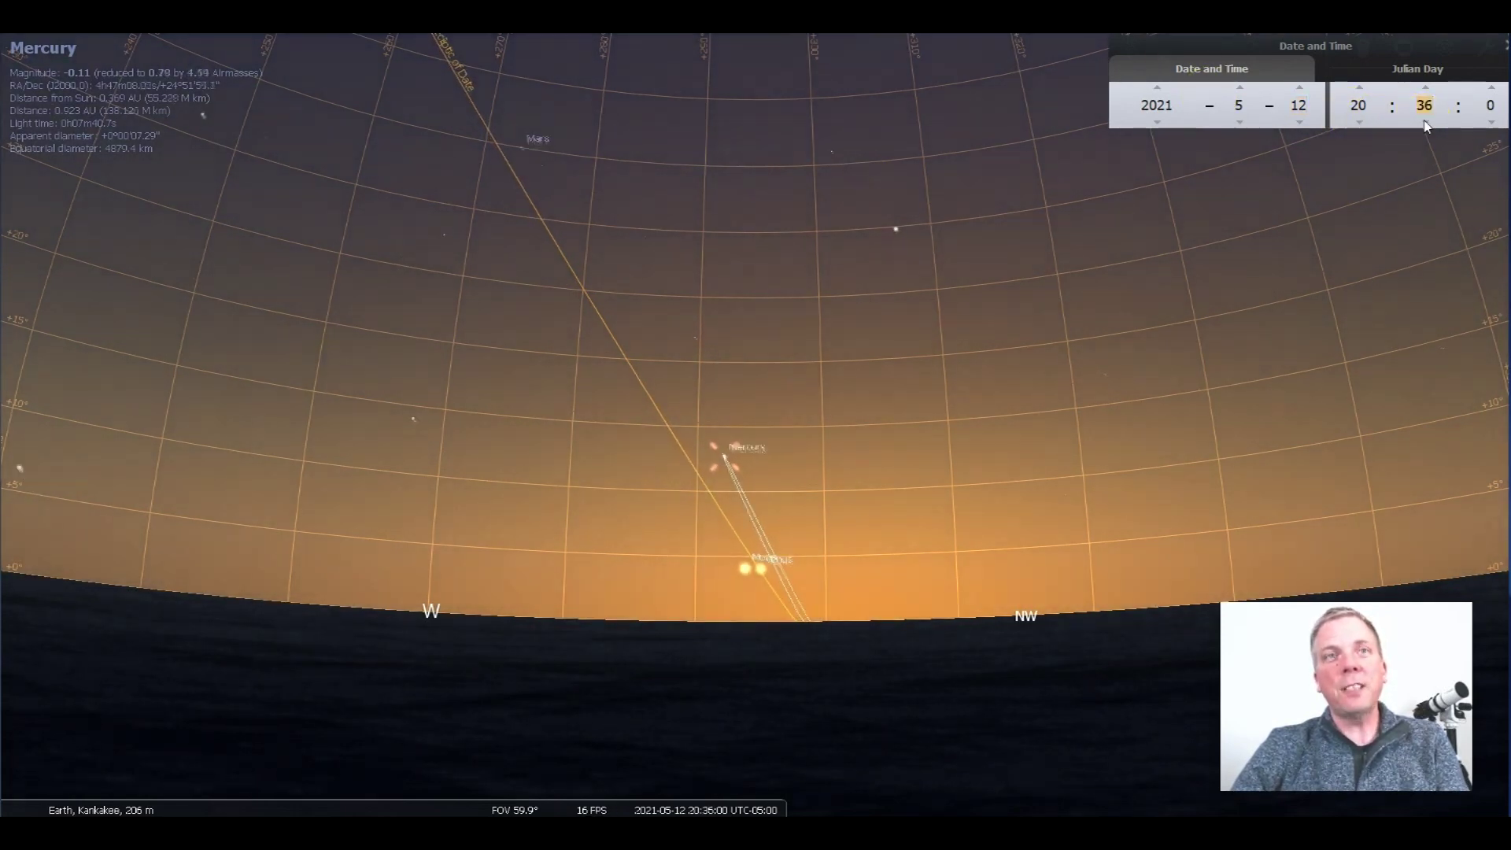
scroll(1425, 125, "down", 3)
scroll(1425, 125, "down", 3)
scroll(1425, 125, "down", 1)
left_click(1428, 94)
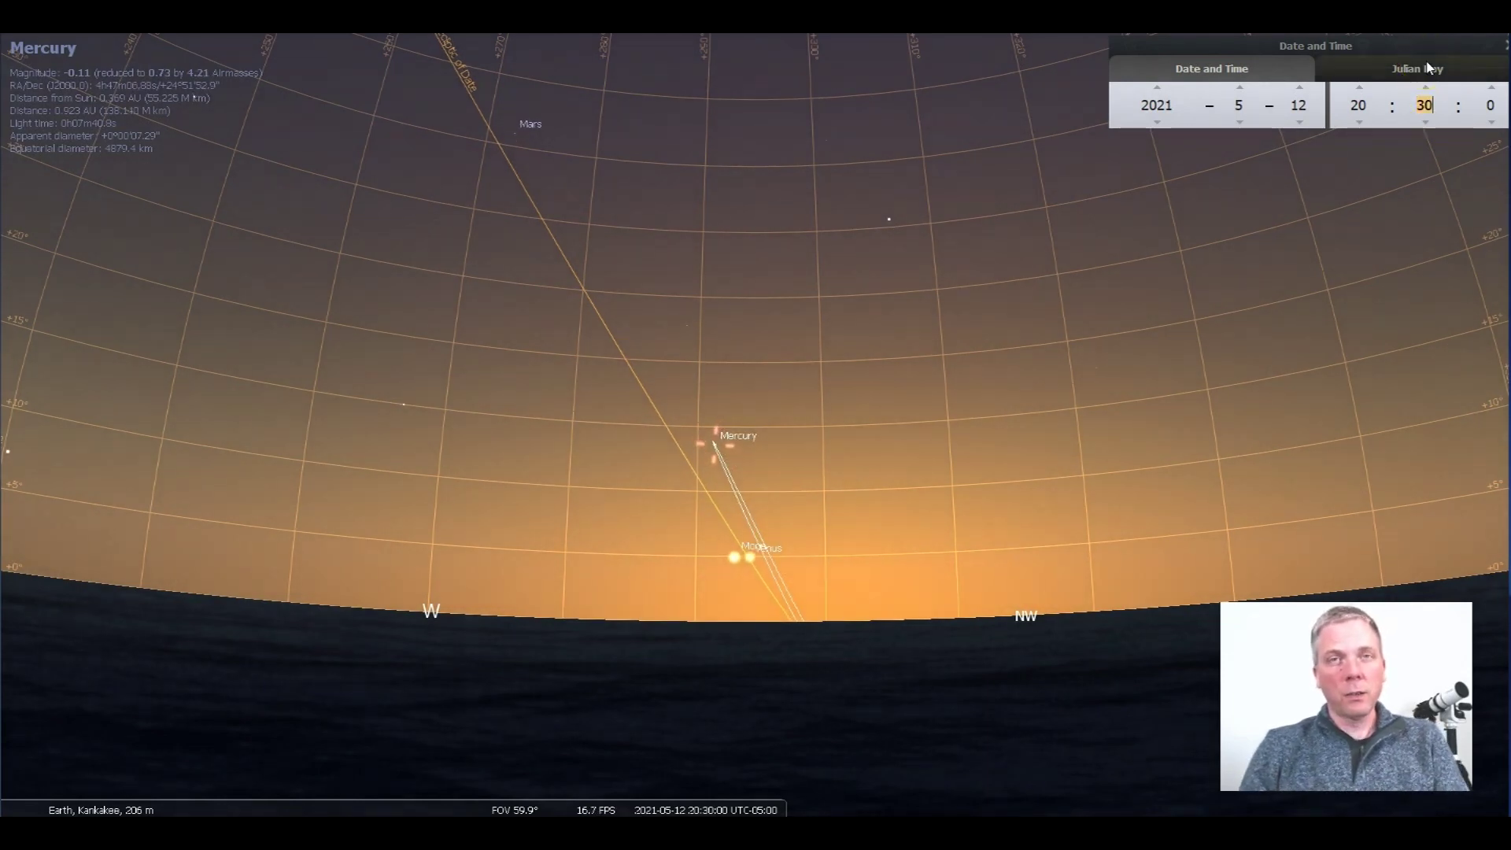
left_click(274, 44)
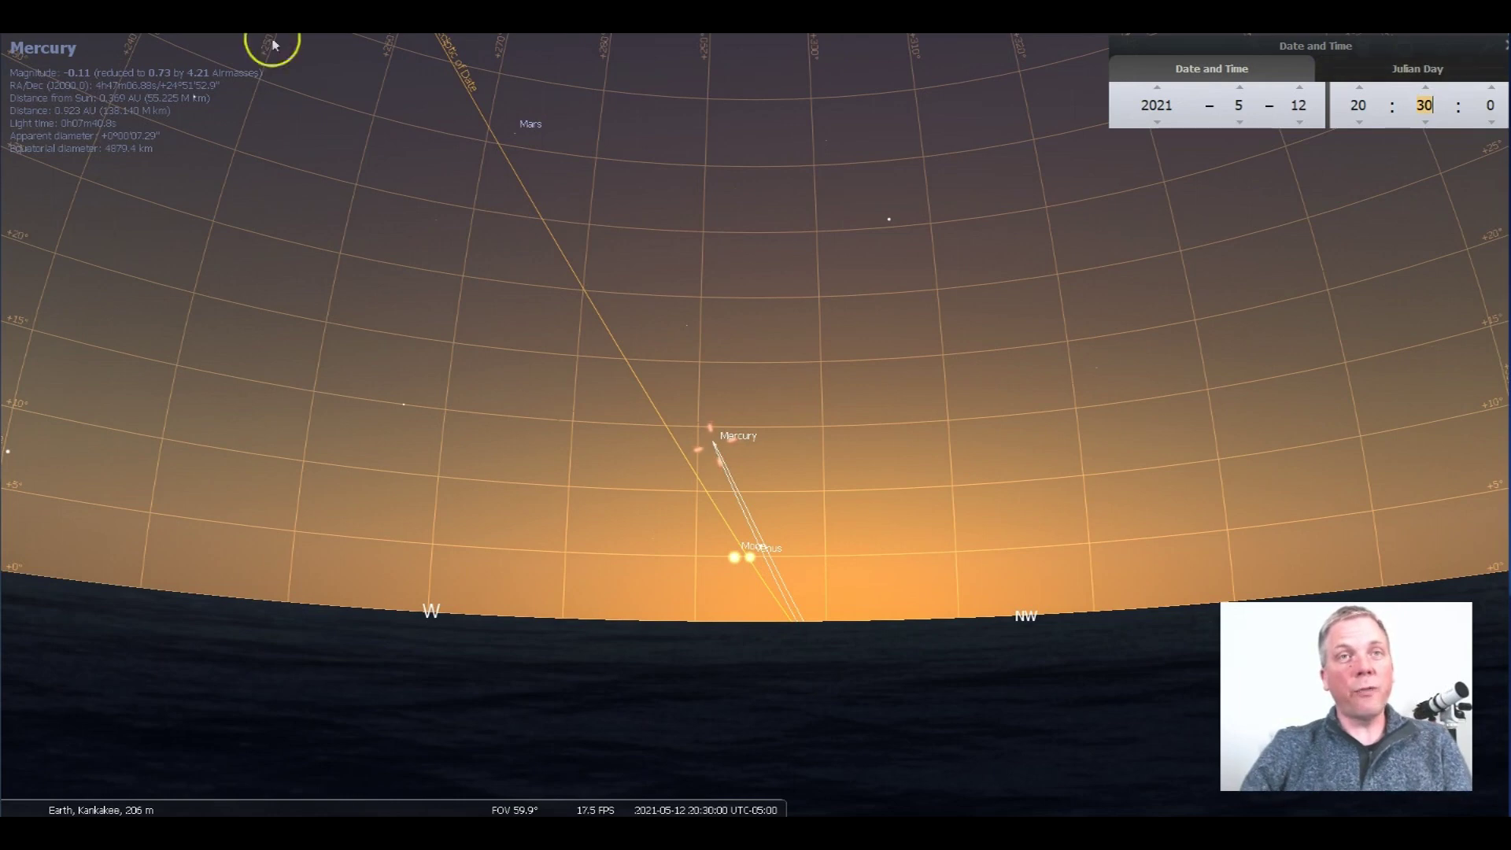
left_click(751, 558)
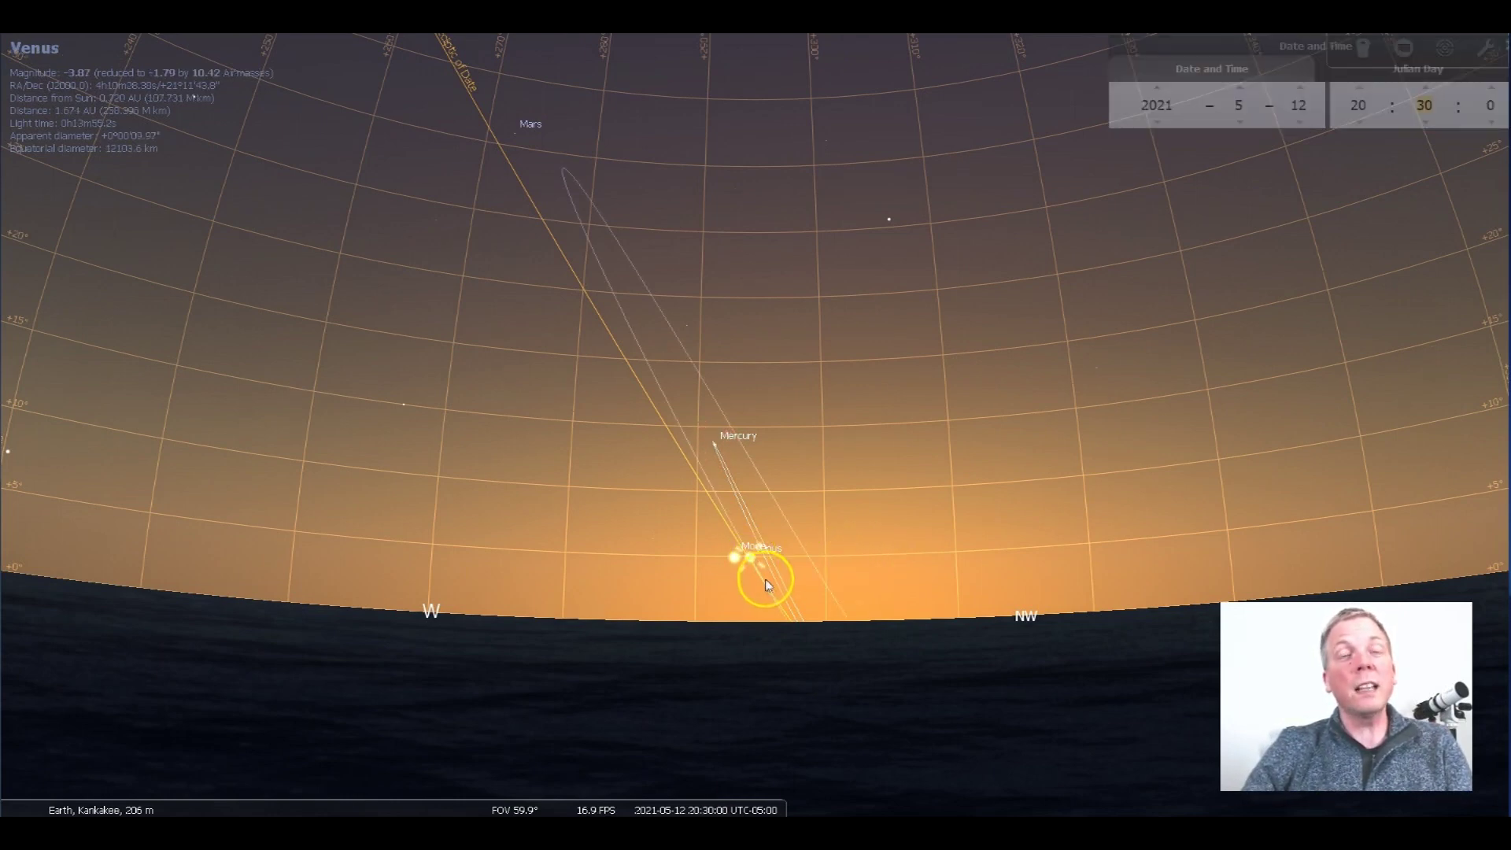
Centre on Venus at about a 26° field of view, then advance the date to May 13.
scroll(771, 594, "up", 5)
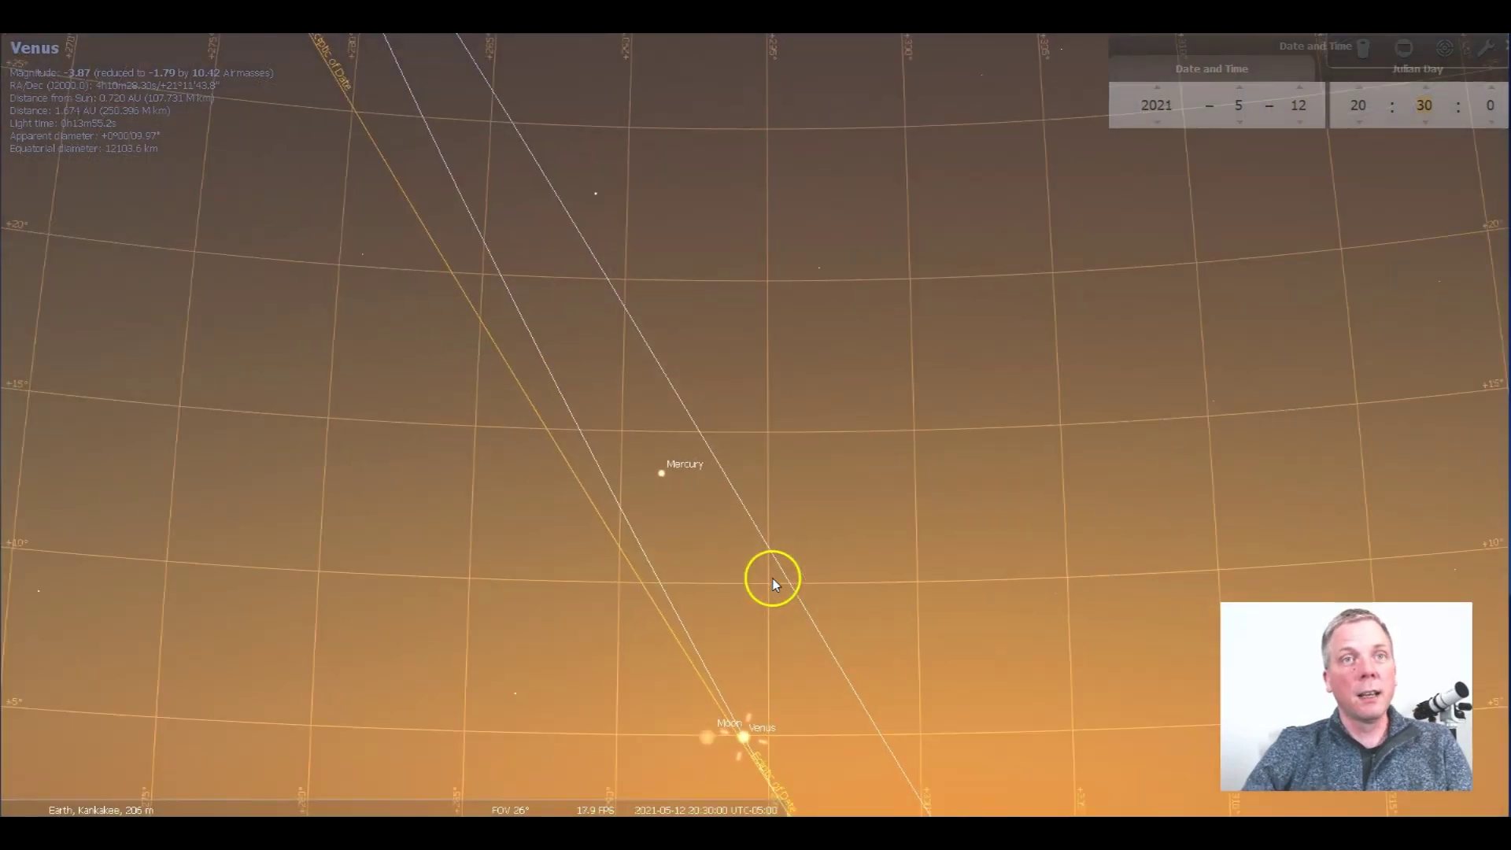
key("slash")
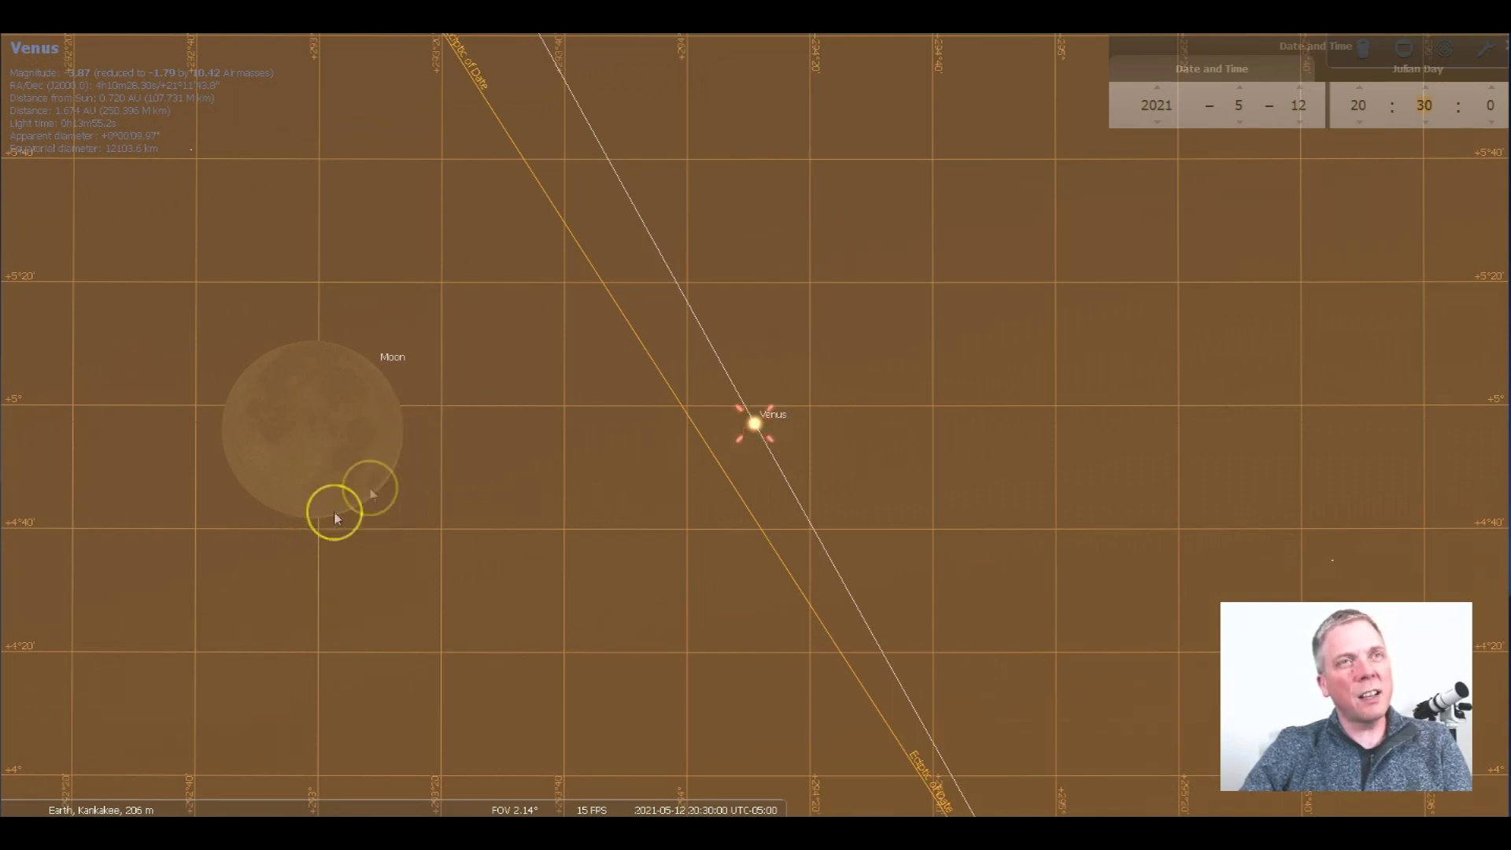
left_click(765, 458)
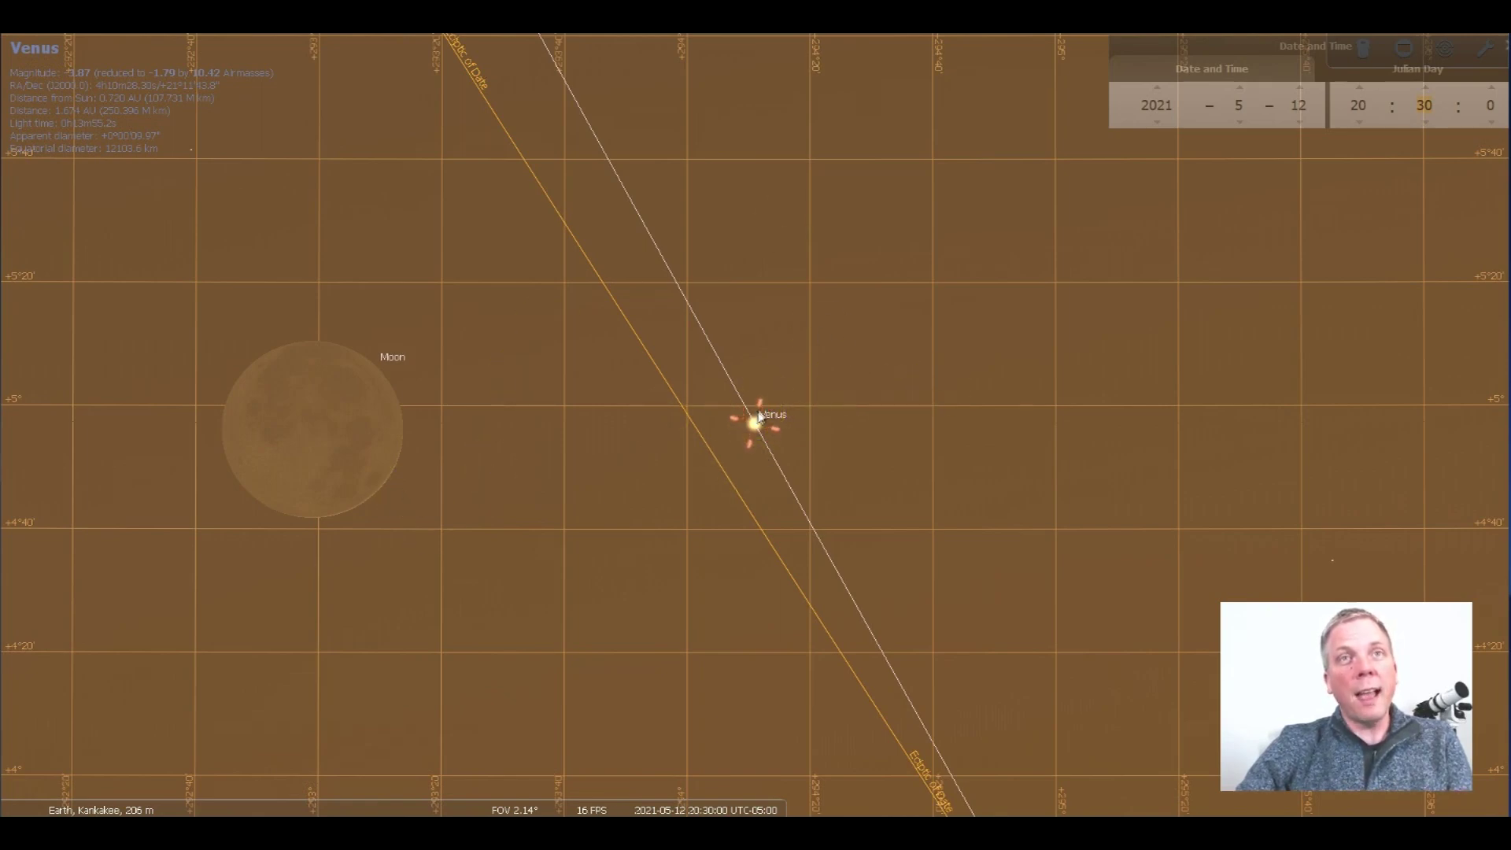
scroll(783, 398, "down", 5)
scroll(787, 397, "down", 5)
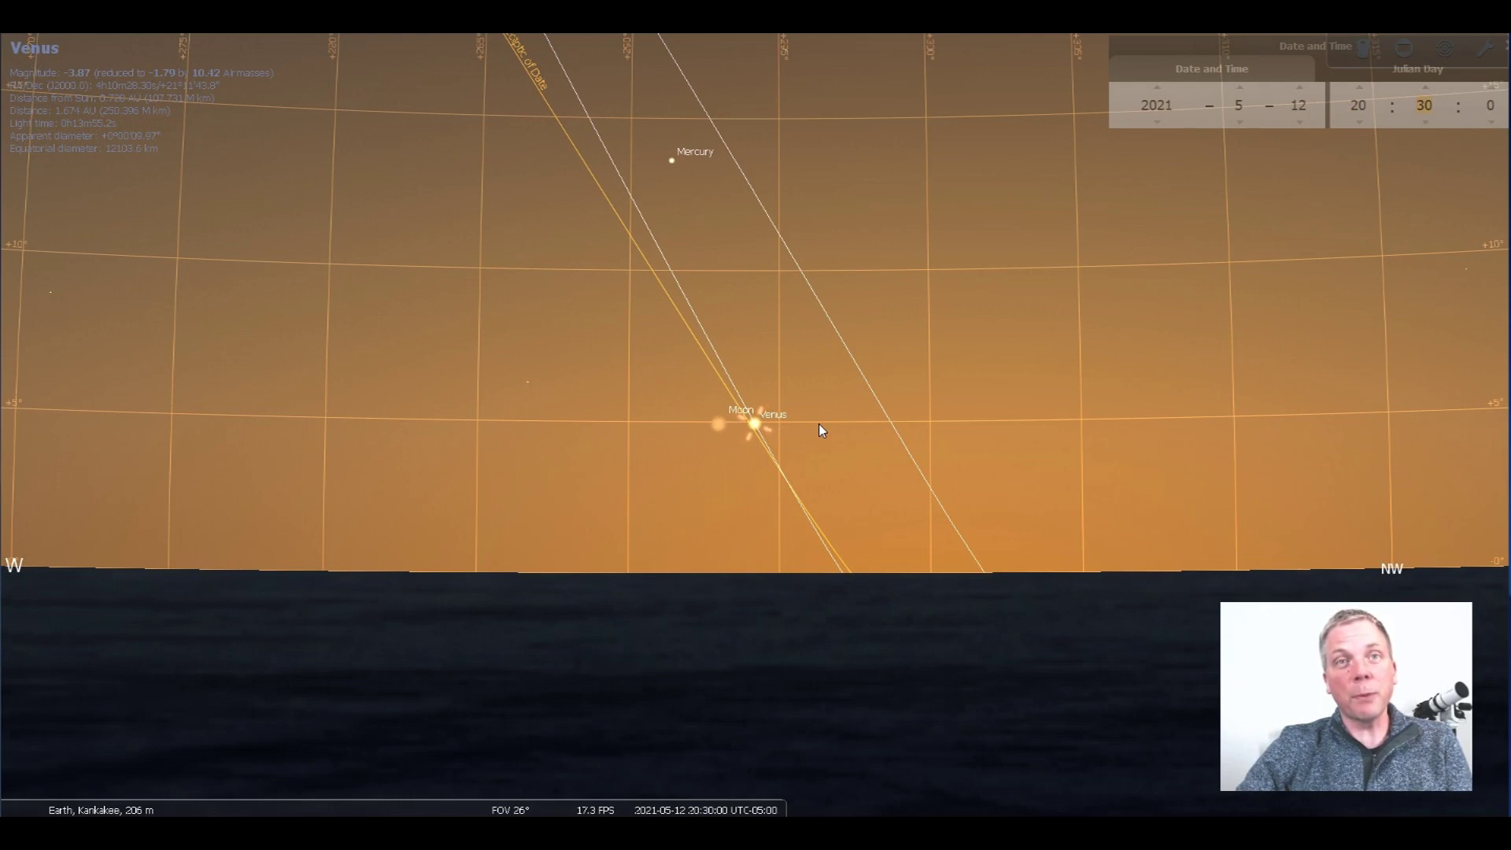
left_click(1299, 86)
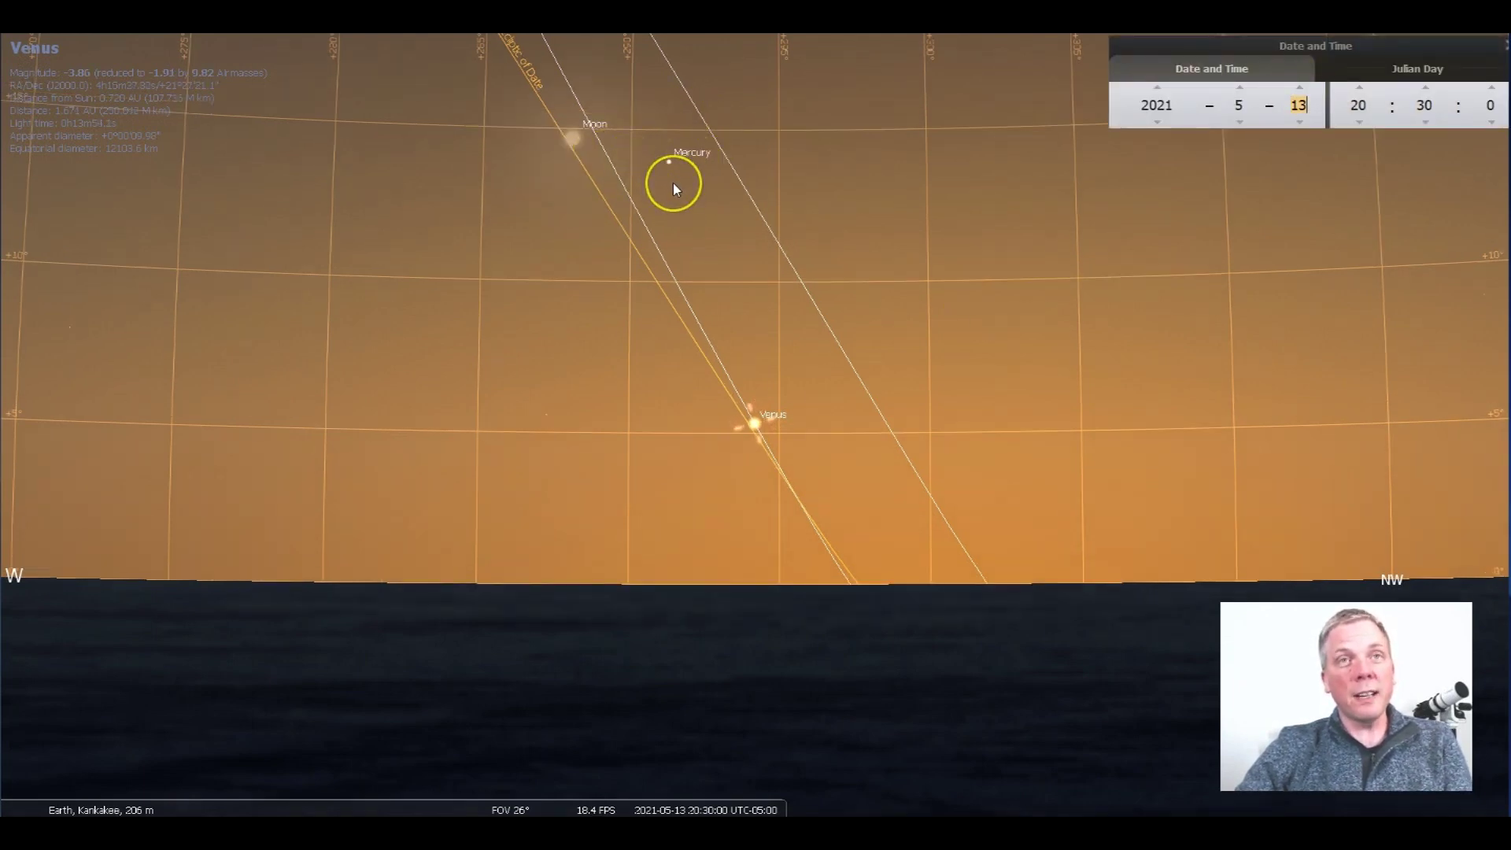
Centre on the Moon at about a 36° field of view, then advance the date to May 14.
left_click(580, 144)
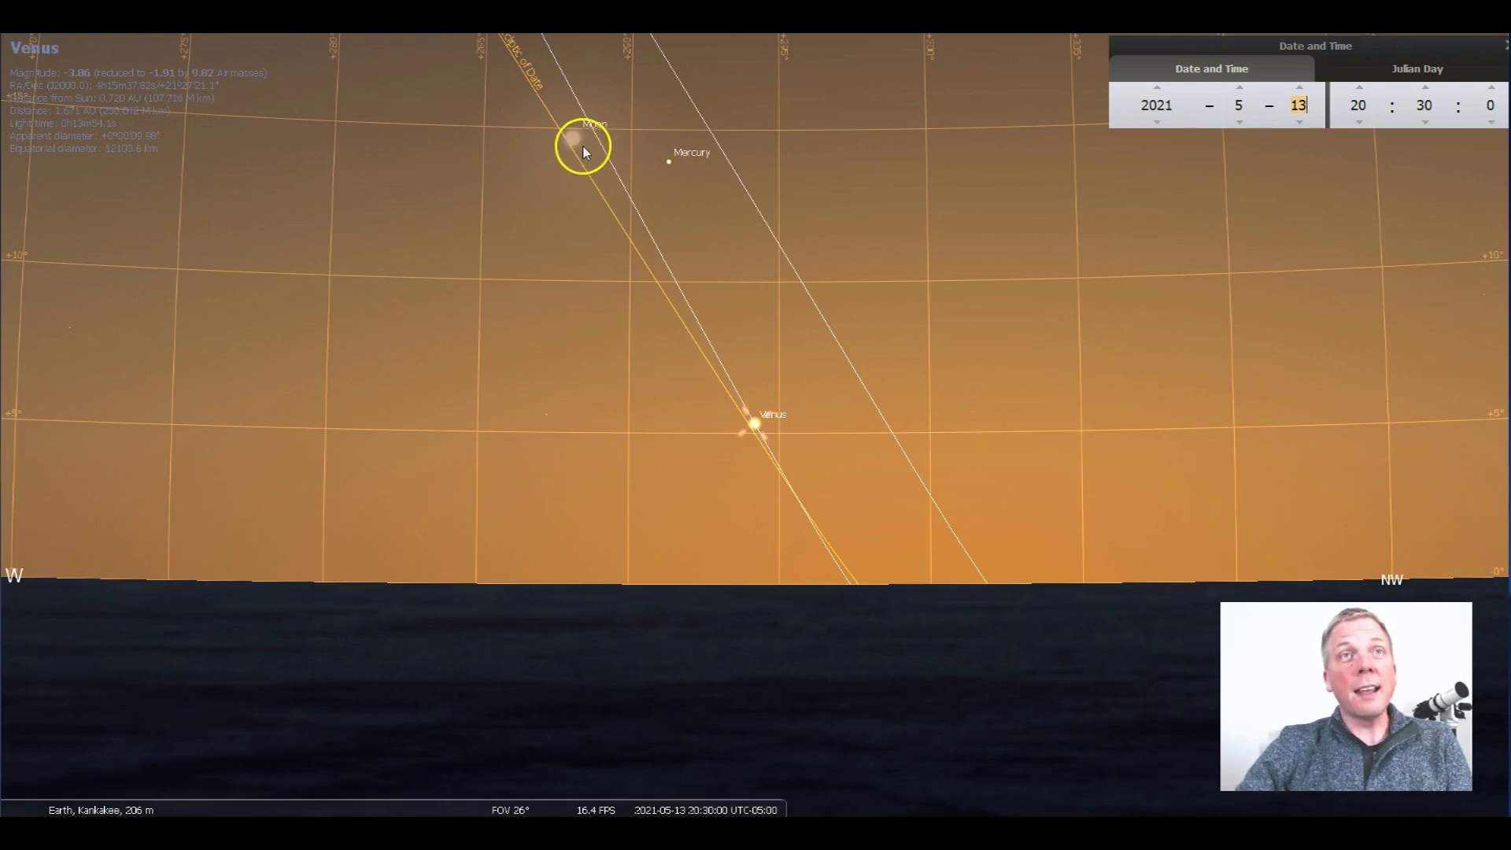
key("slash")
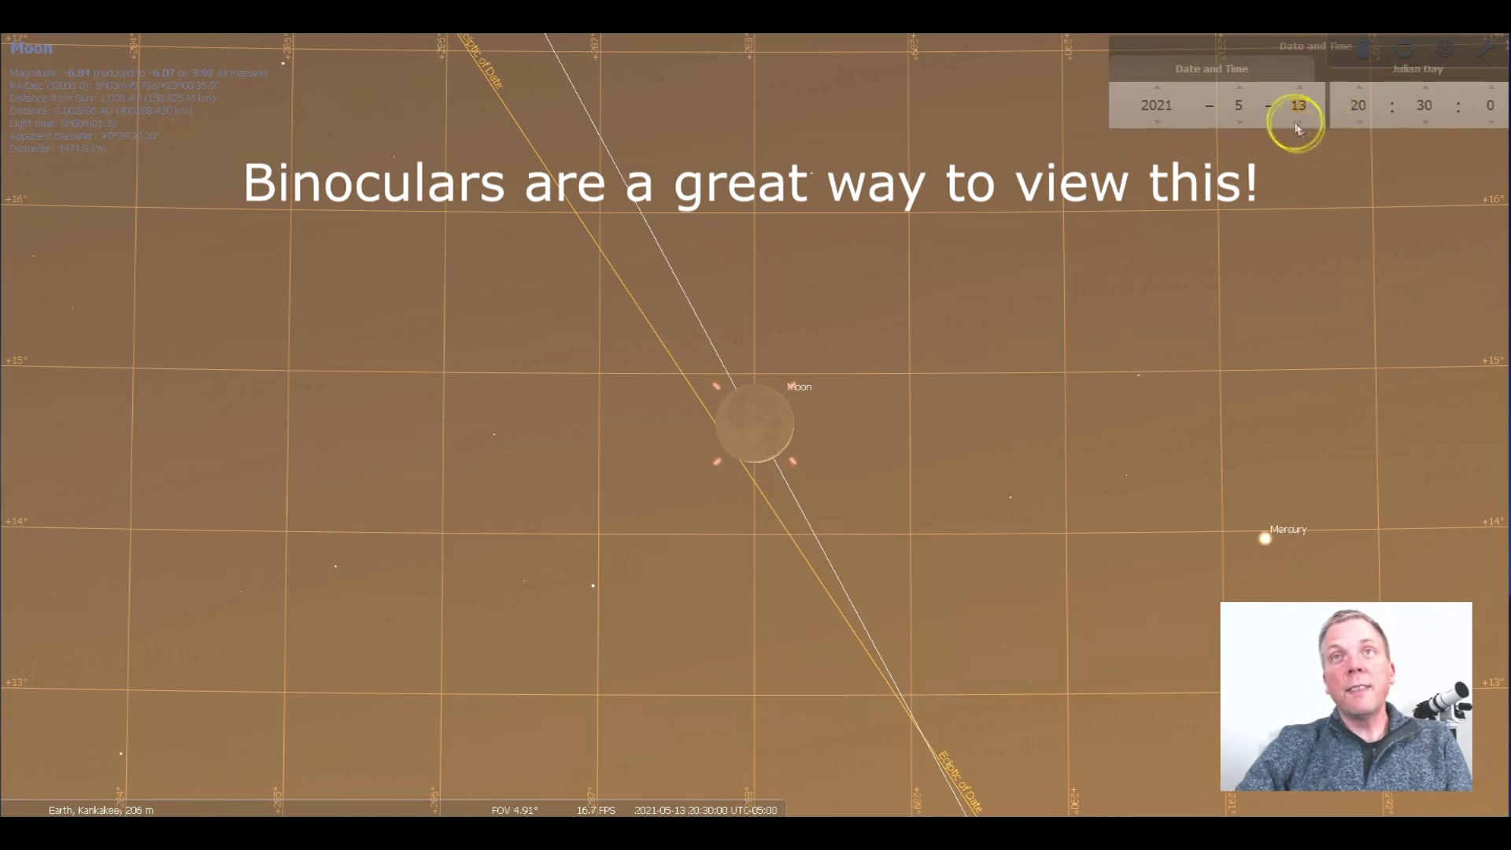
scroll(1120, 359, "down", 3)
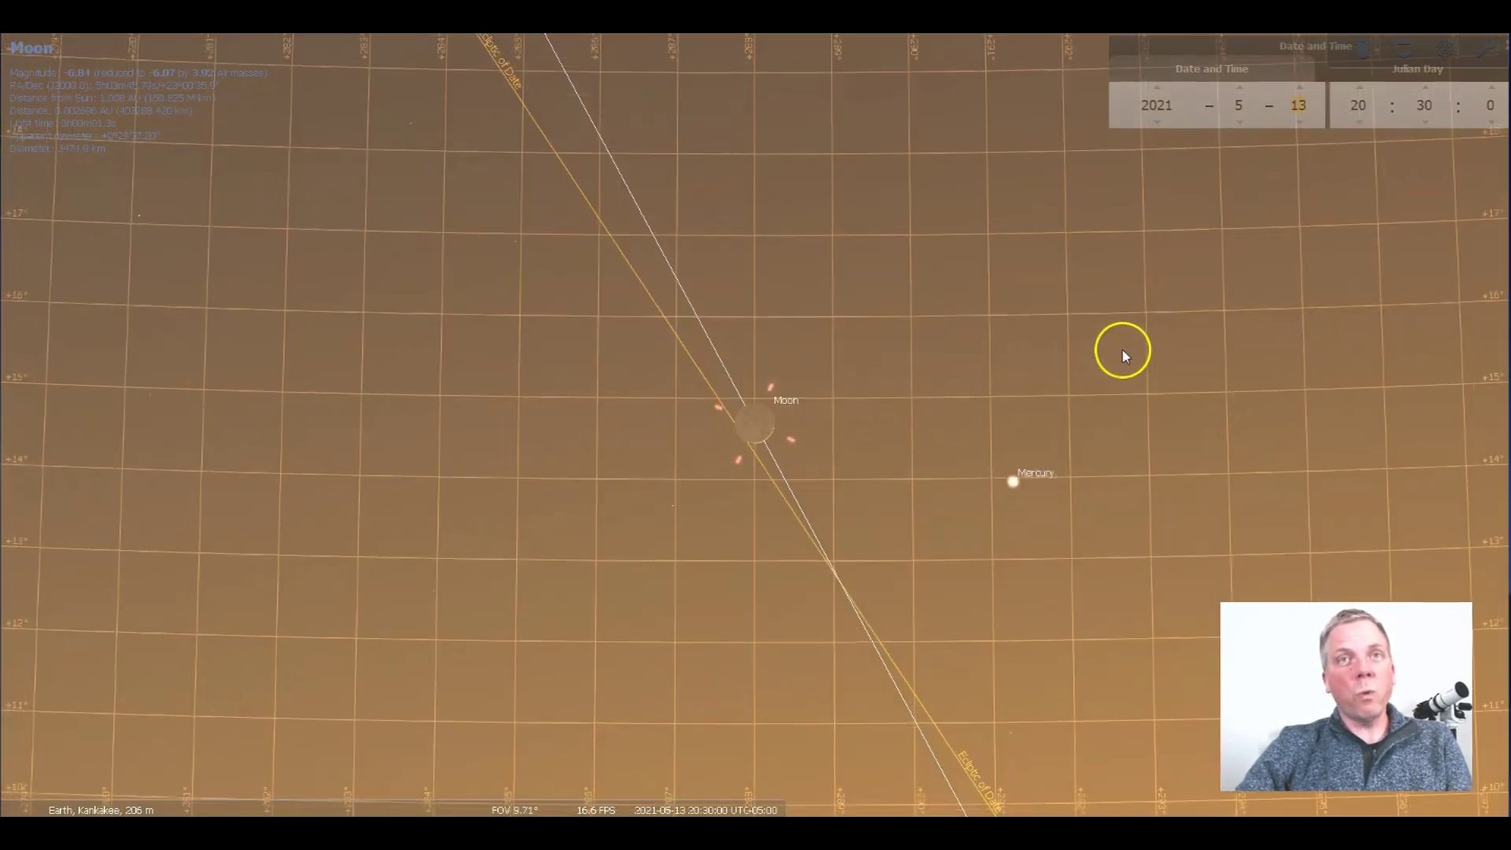
scroll(1121, 346, "down", 2)
scroll(1120, 346, "down", 1)
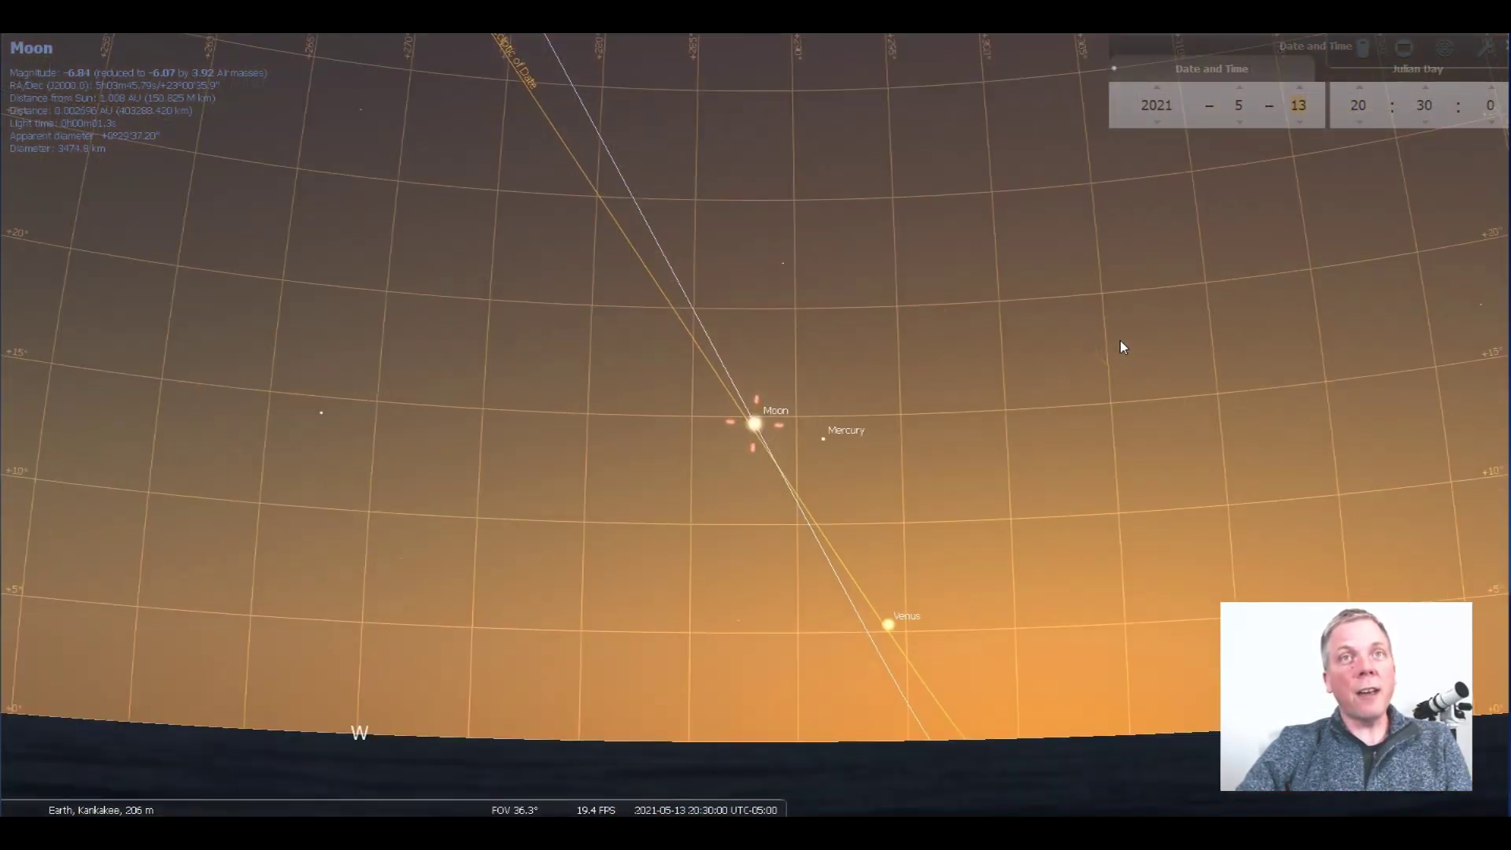
left_click(1299, 89)
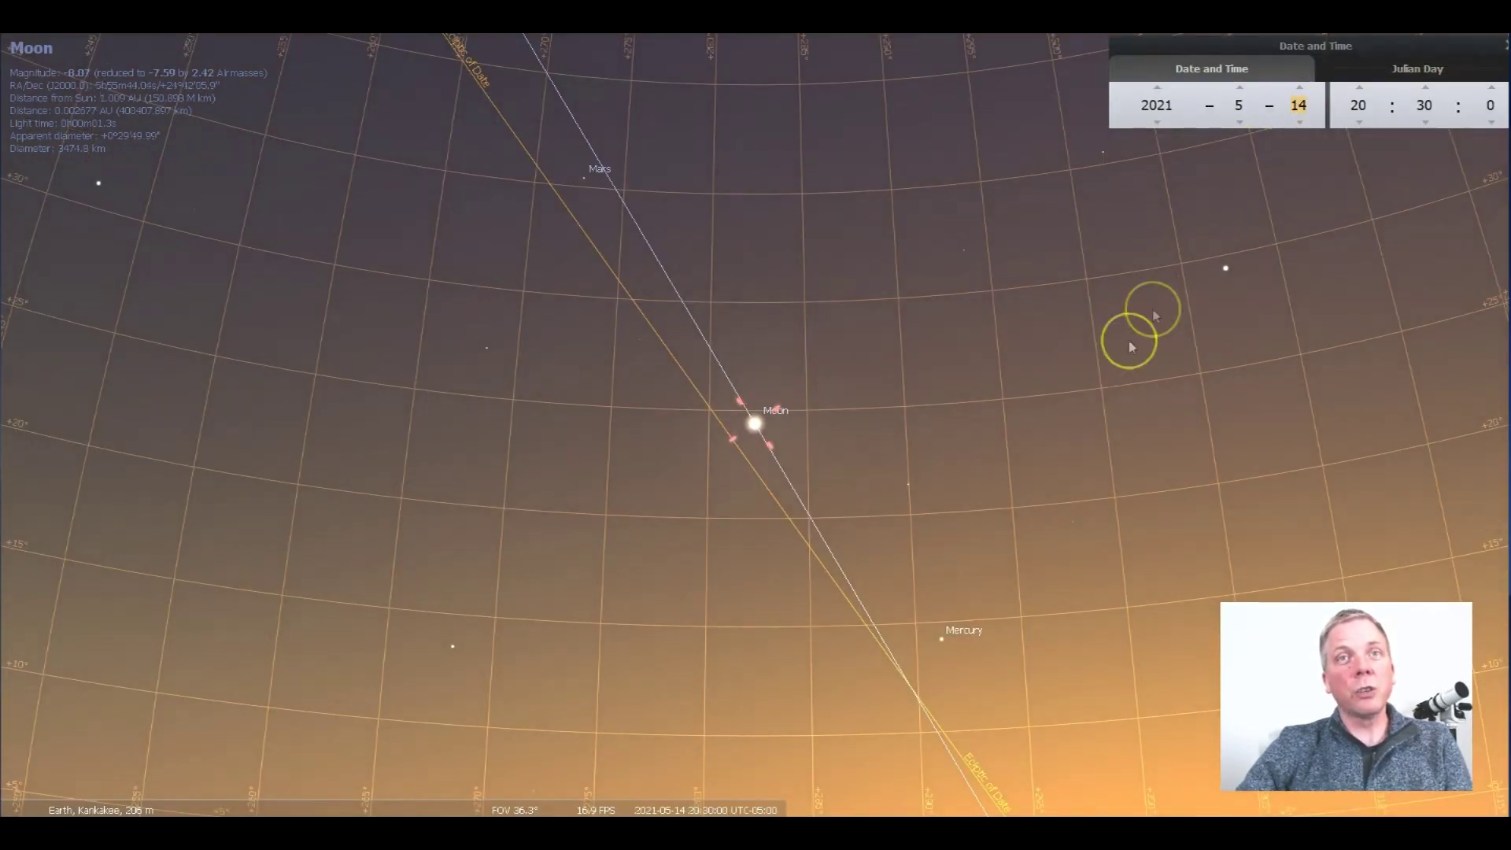
Pan to the western horizon, widen the view, and centre on Mercury.
left_click_drag(1133, 338, 929, 211)
scroll(925, 209, "down", 1)
scroll(913, 314, "down", 1)
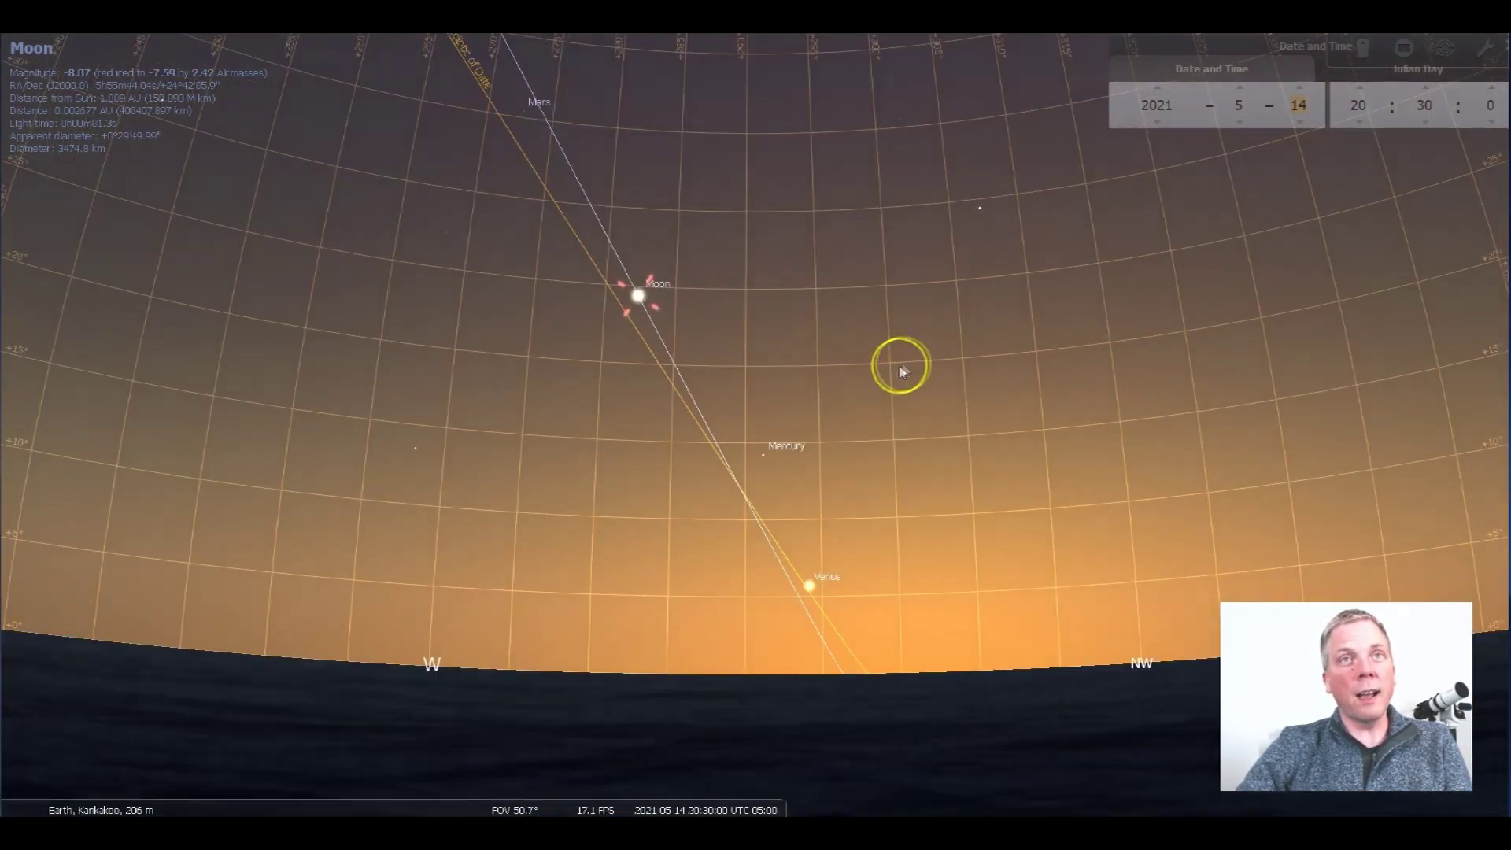
left_click(886, 578)
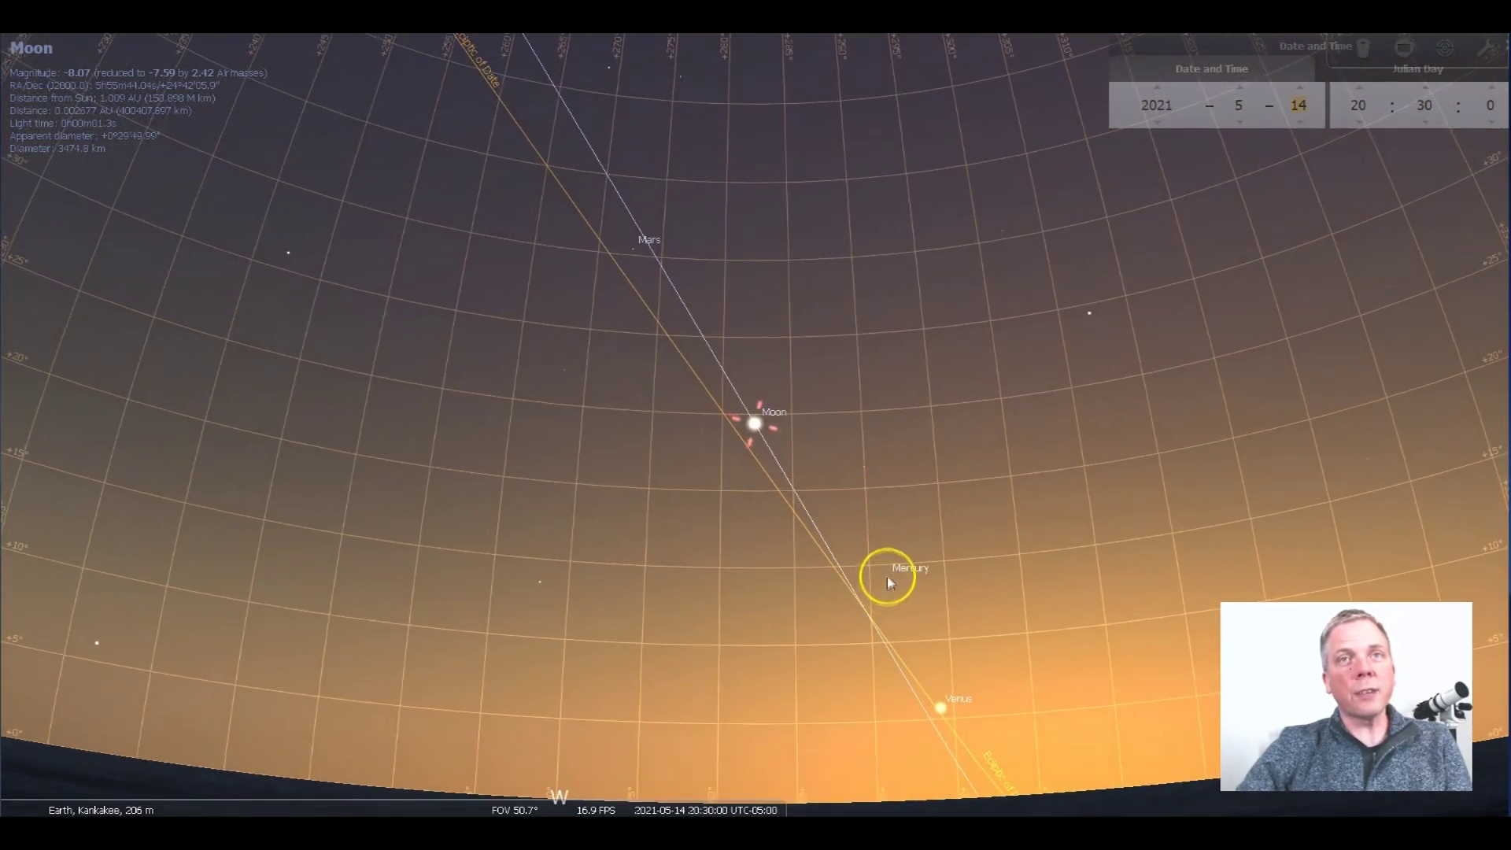
key("space")
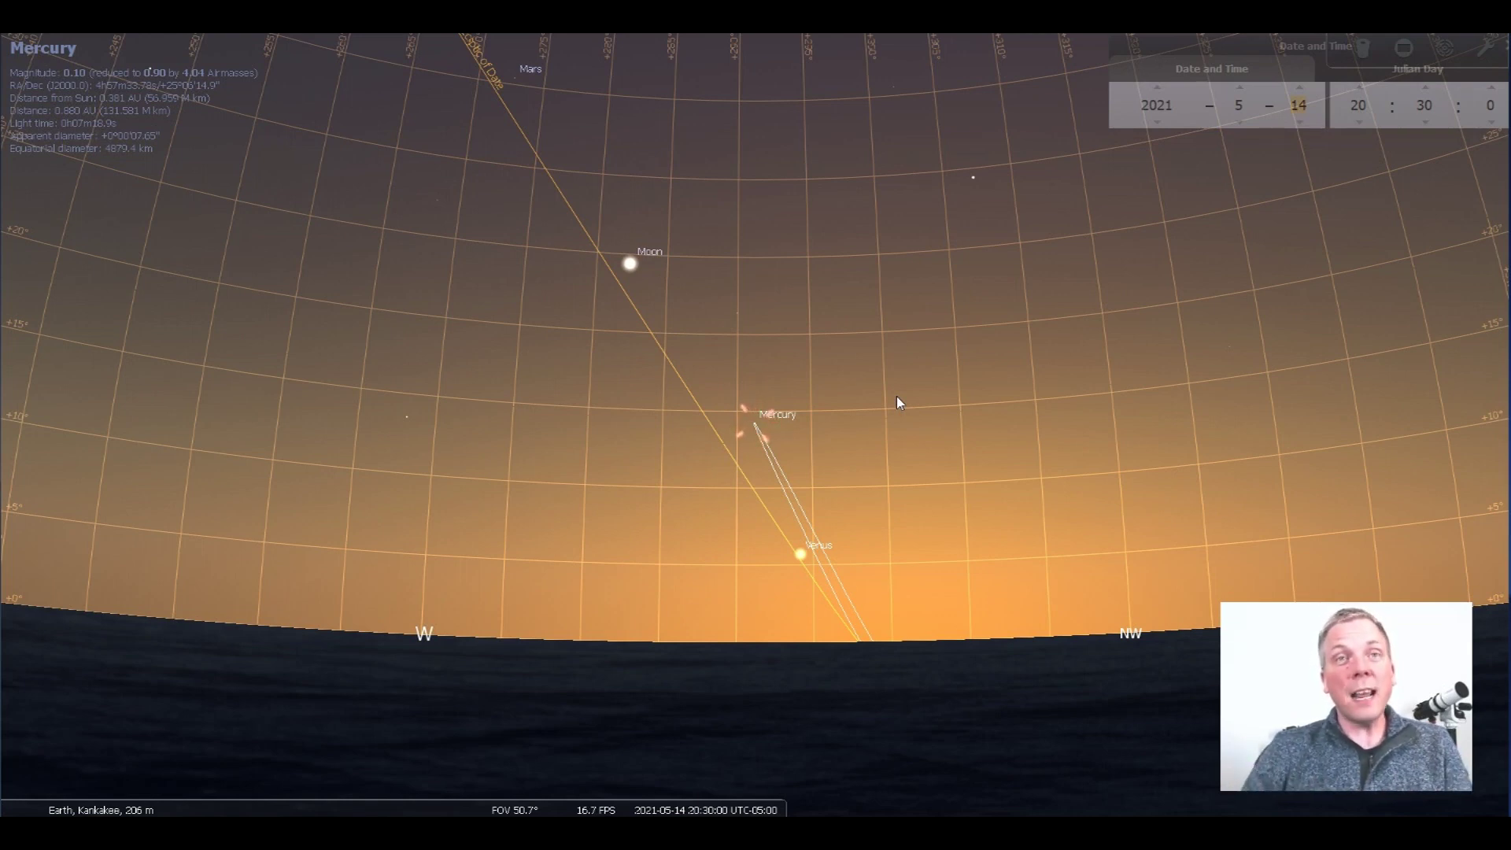
Step the date from May 14 to May 17, keeping Mercury selected above Venus.
left_click(904, 337)
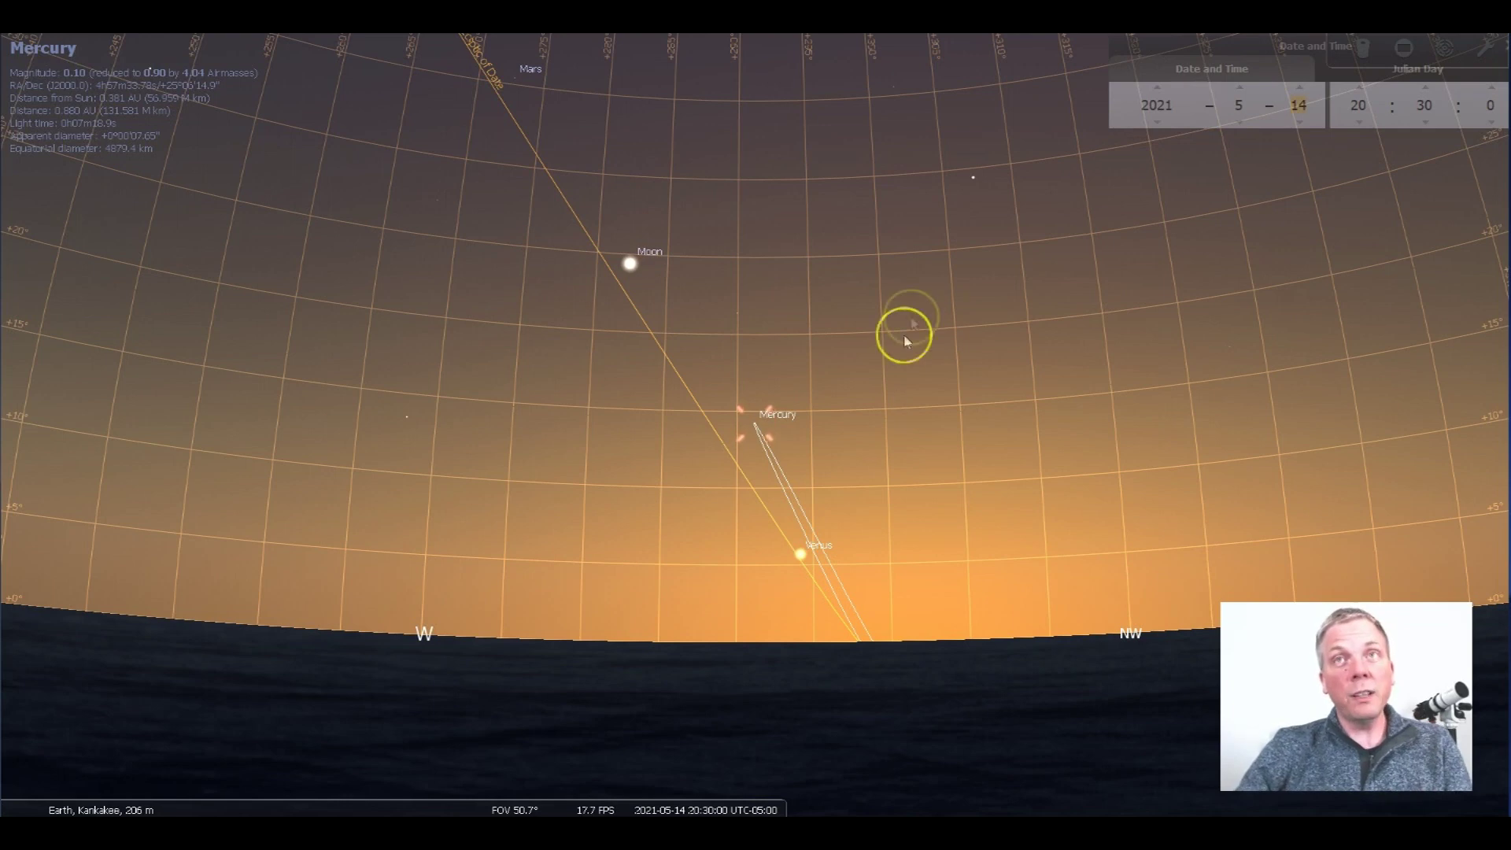
left_click(1300, 88)
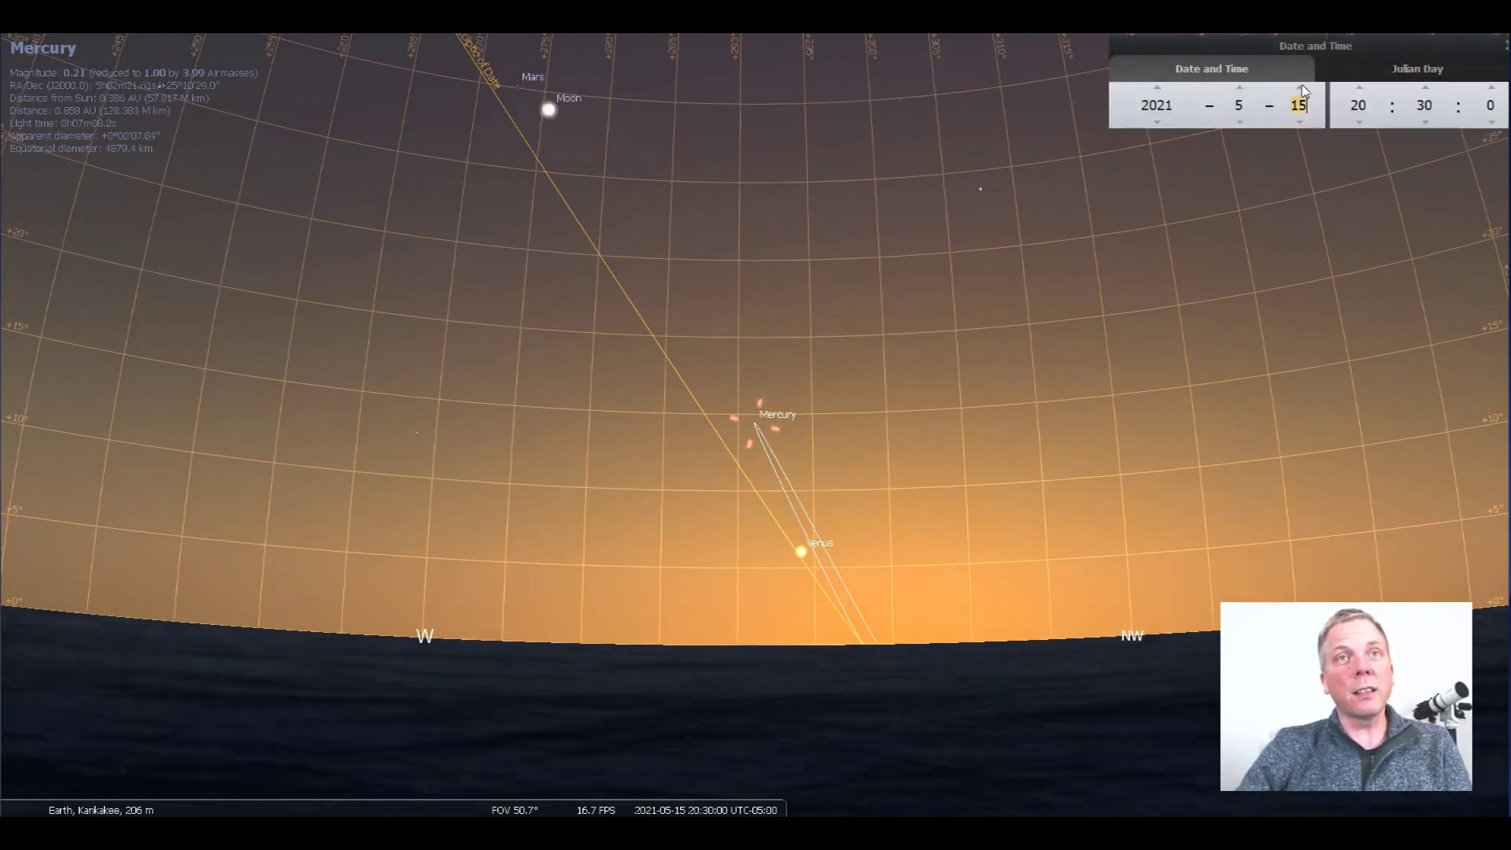
left_click(1300, 89)
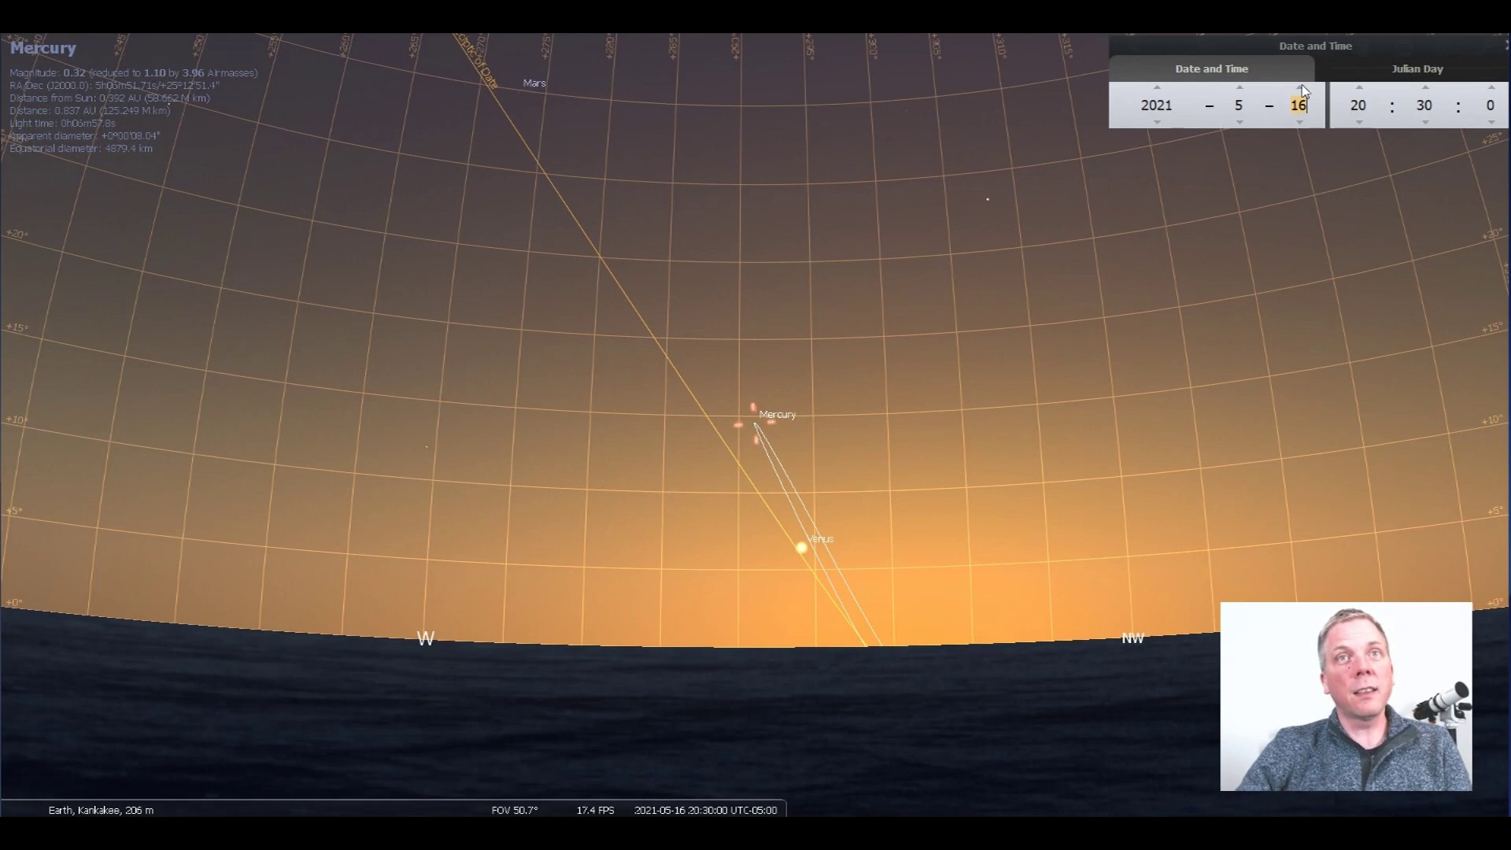
left_click(1300, 89)
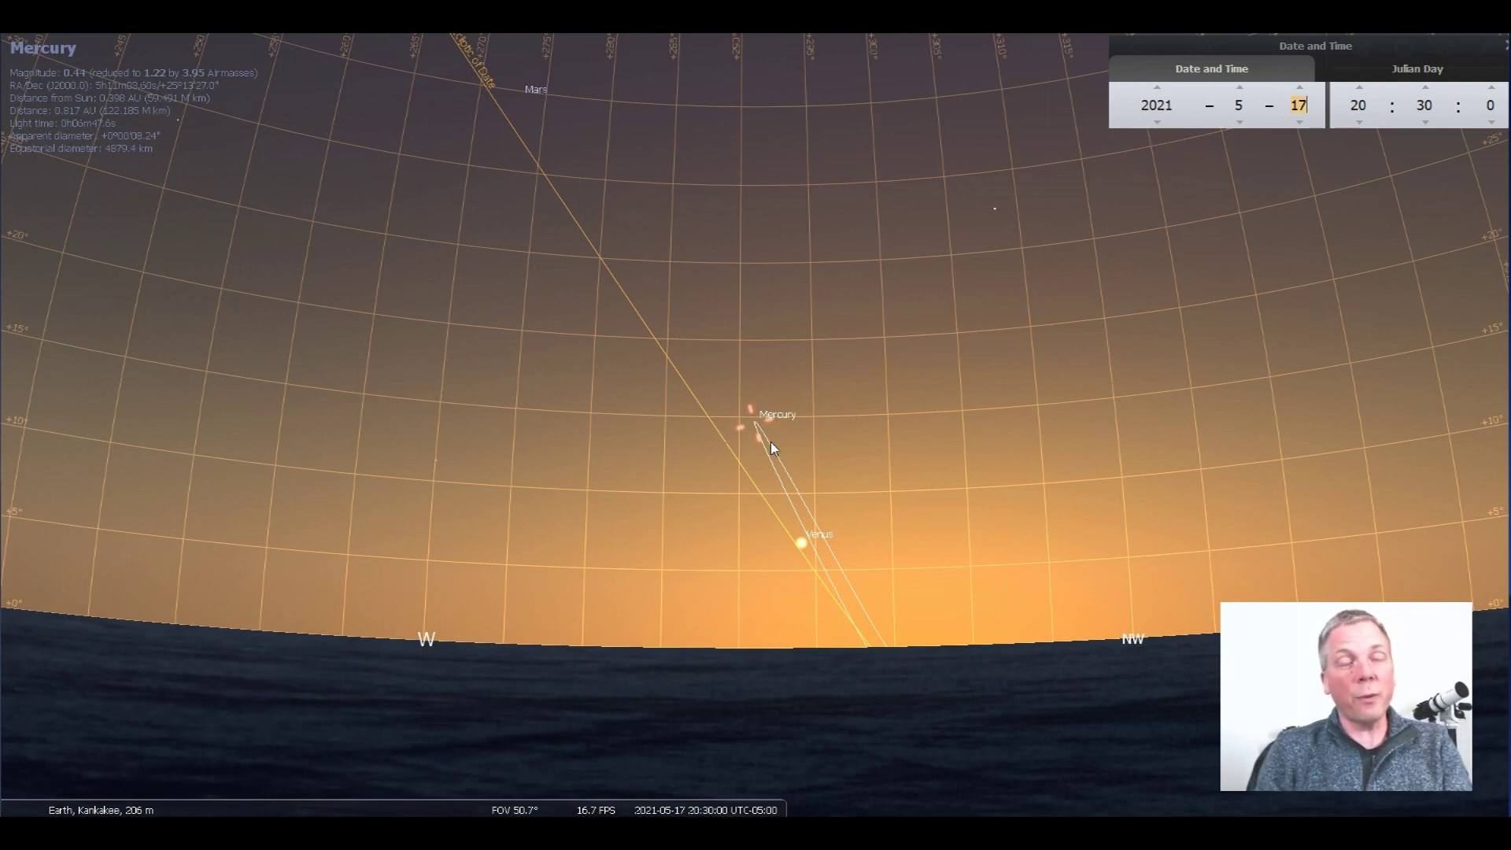
left_click(758, 427)
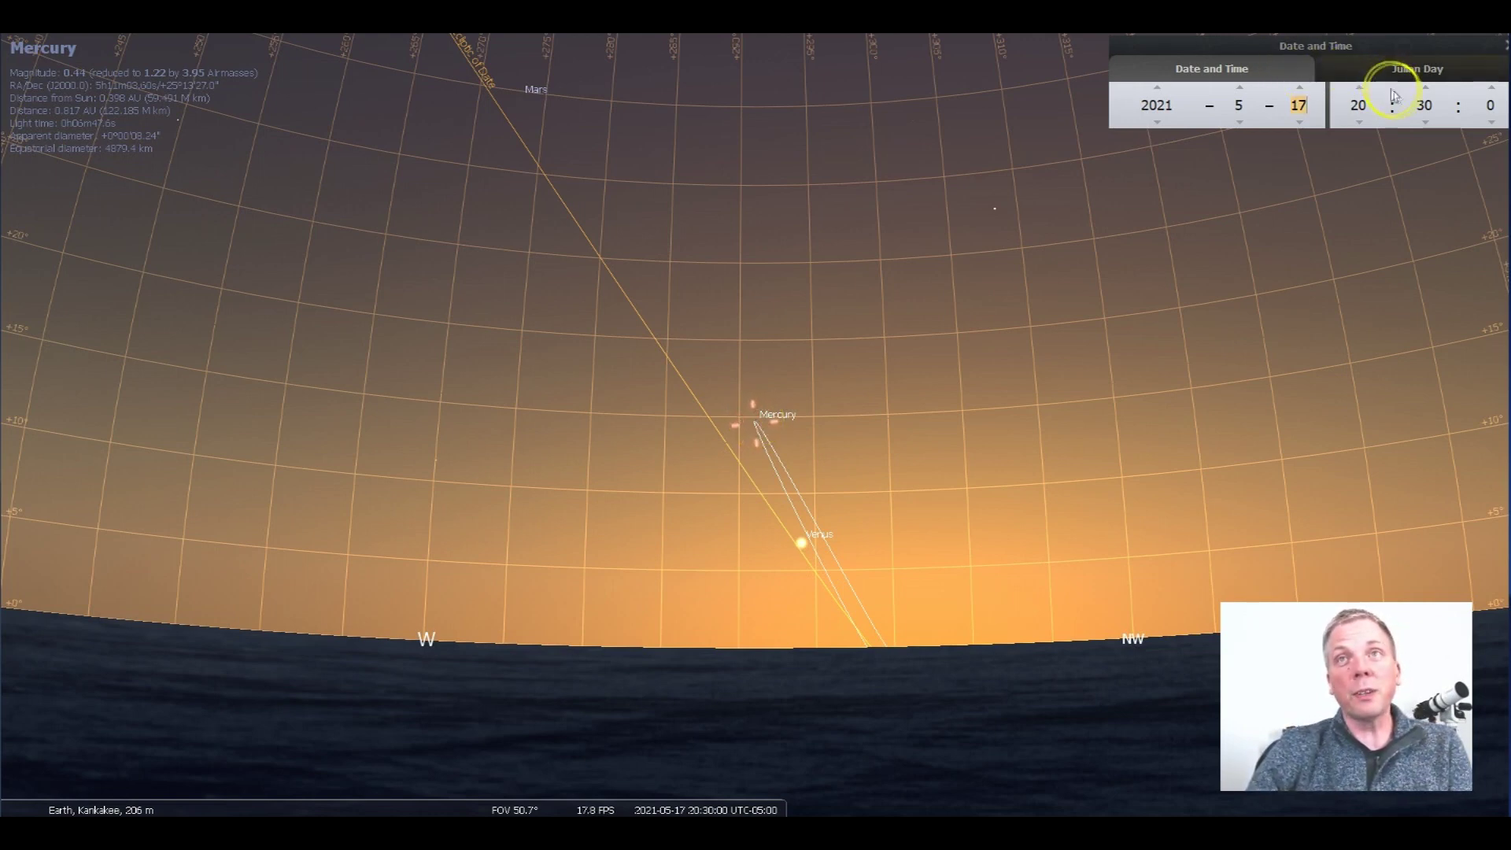
left_click(1426, 87)
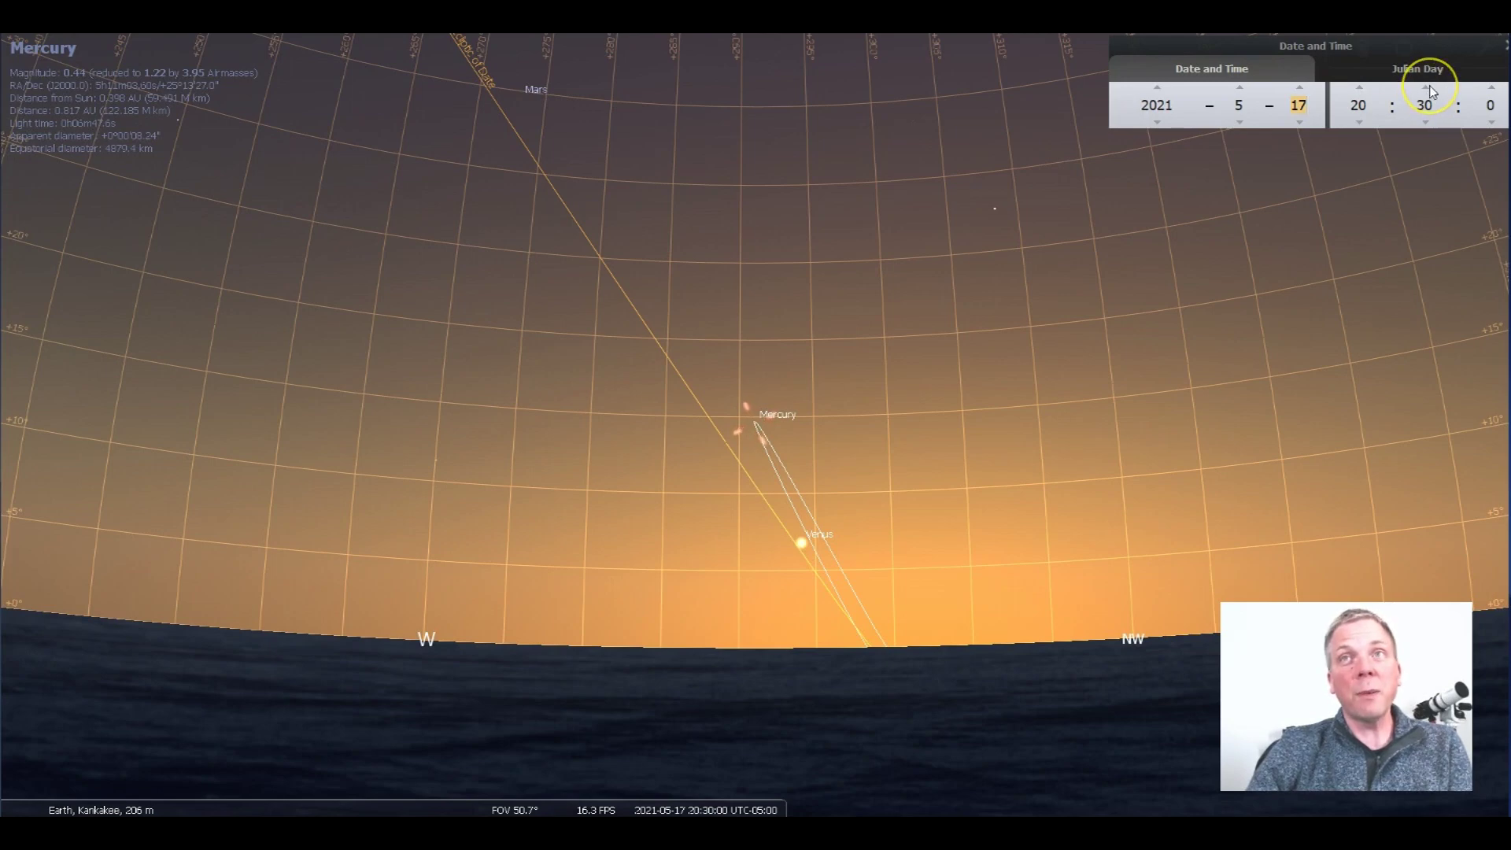
Move the May 17 clock from 20:30 on to 21:00.
left_click(1427, 87)
scroll(1428, 87, "up", 3)
scroll(1428, 88, "up", 3)
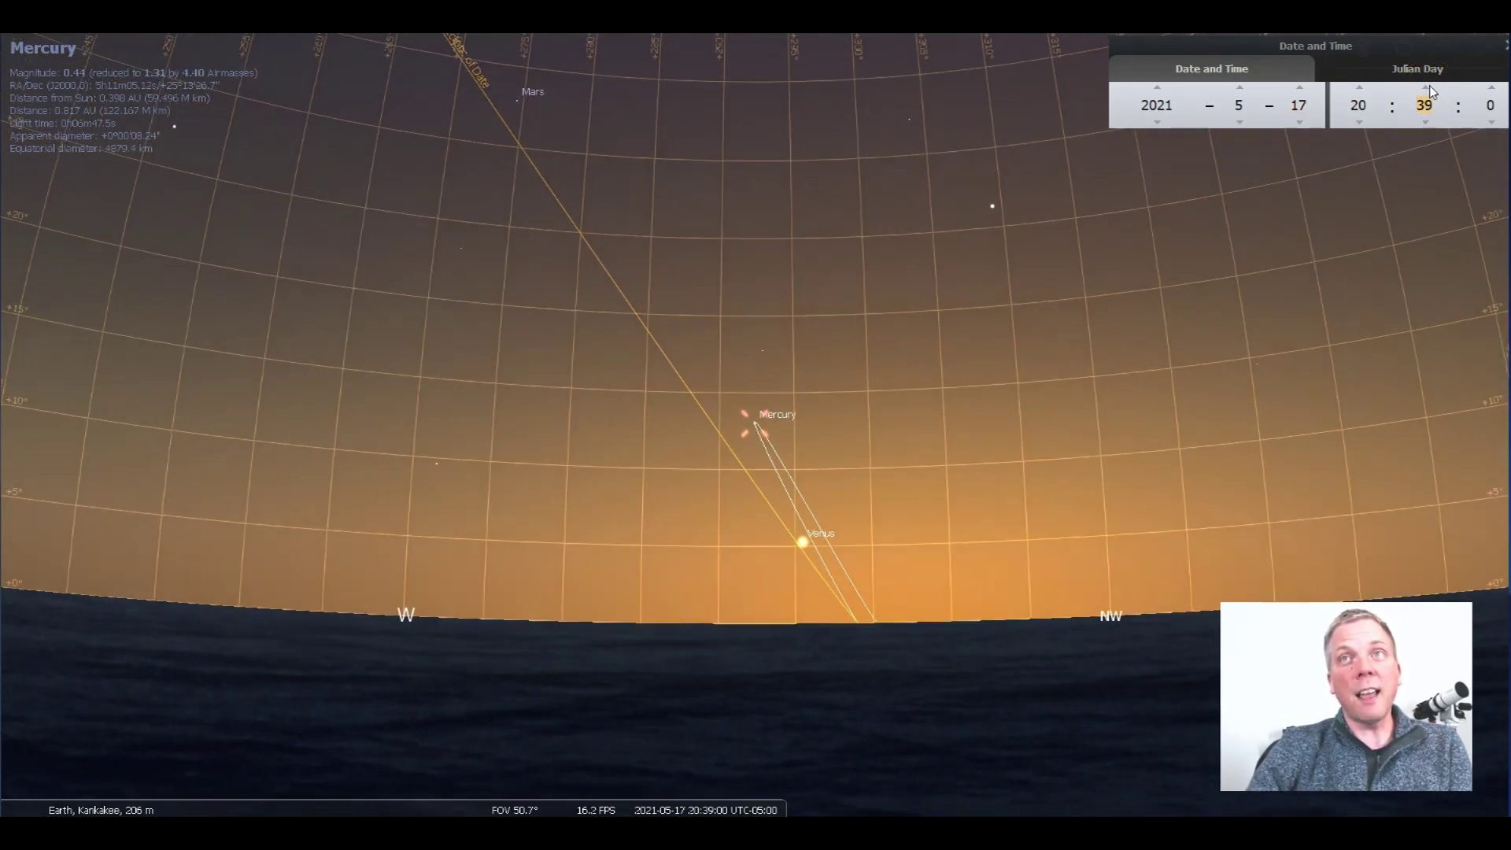
scroll(1428, 87, "up", 3)
scroll(1429, 88, "up", 3)
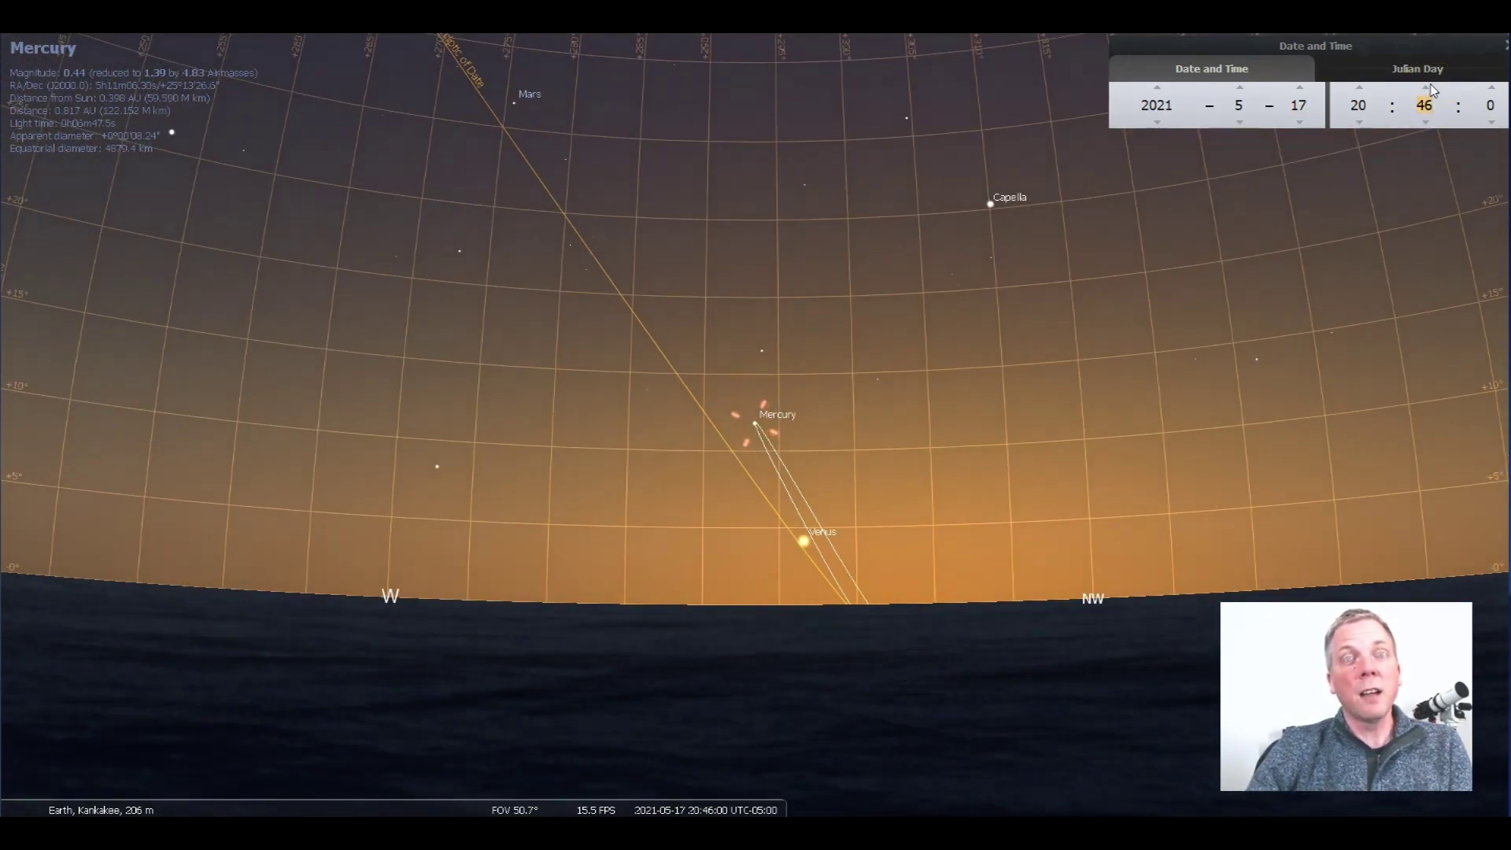
left_click(1425, 123)
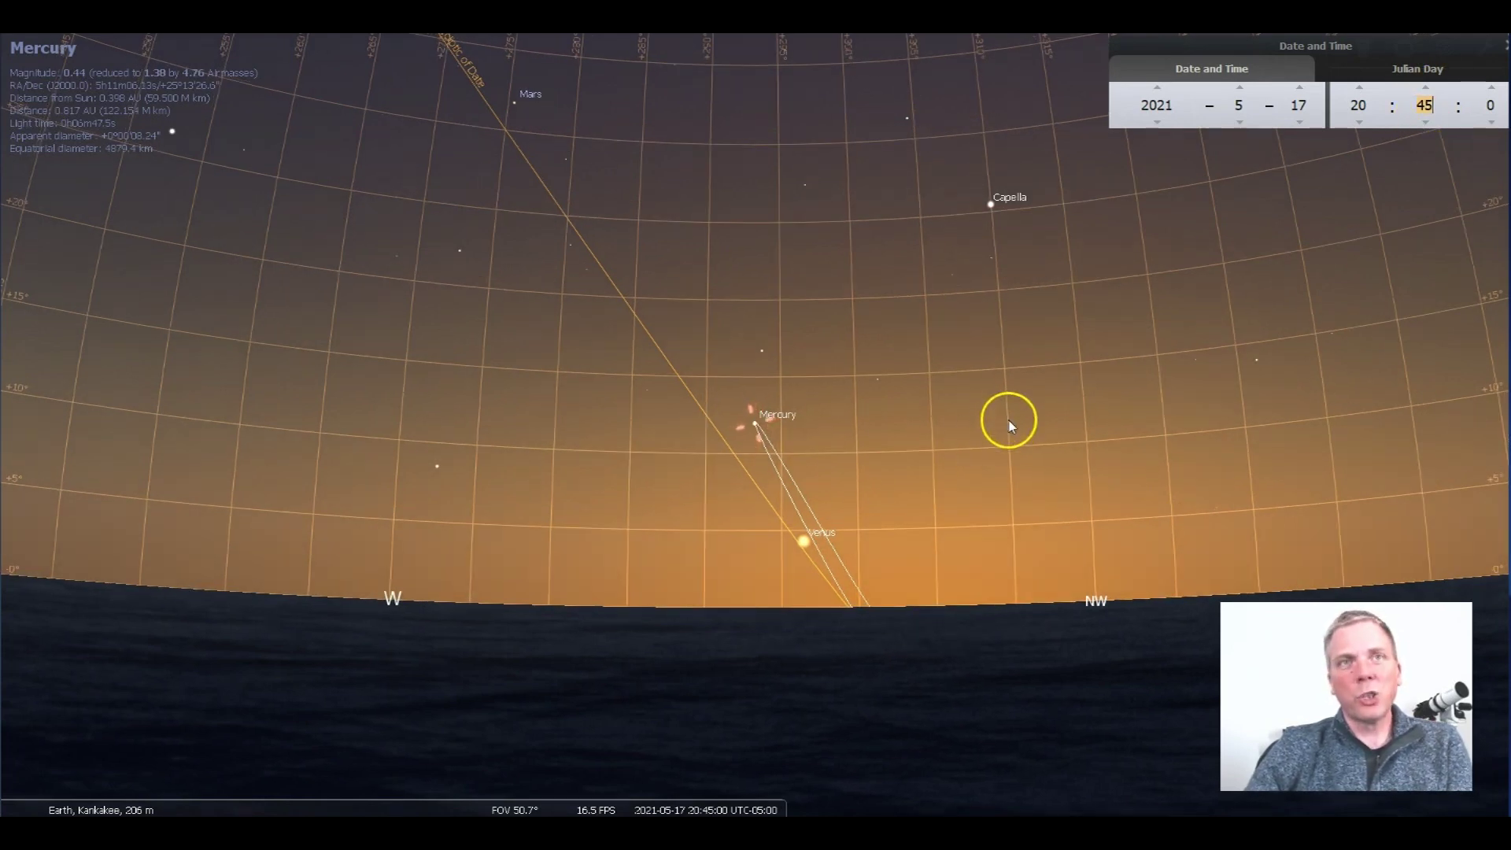
left_click(1425, 89)
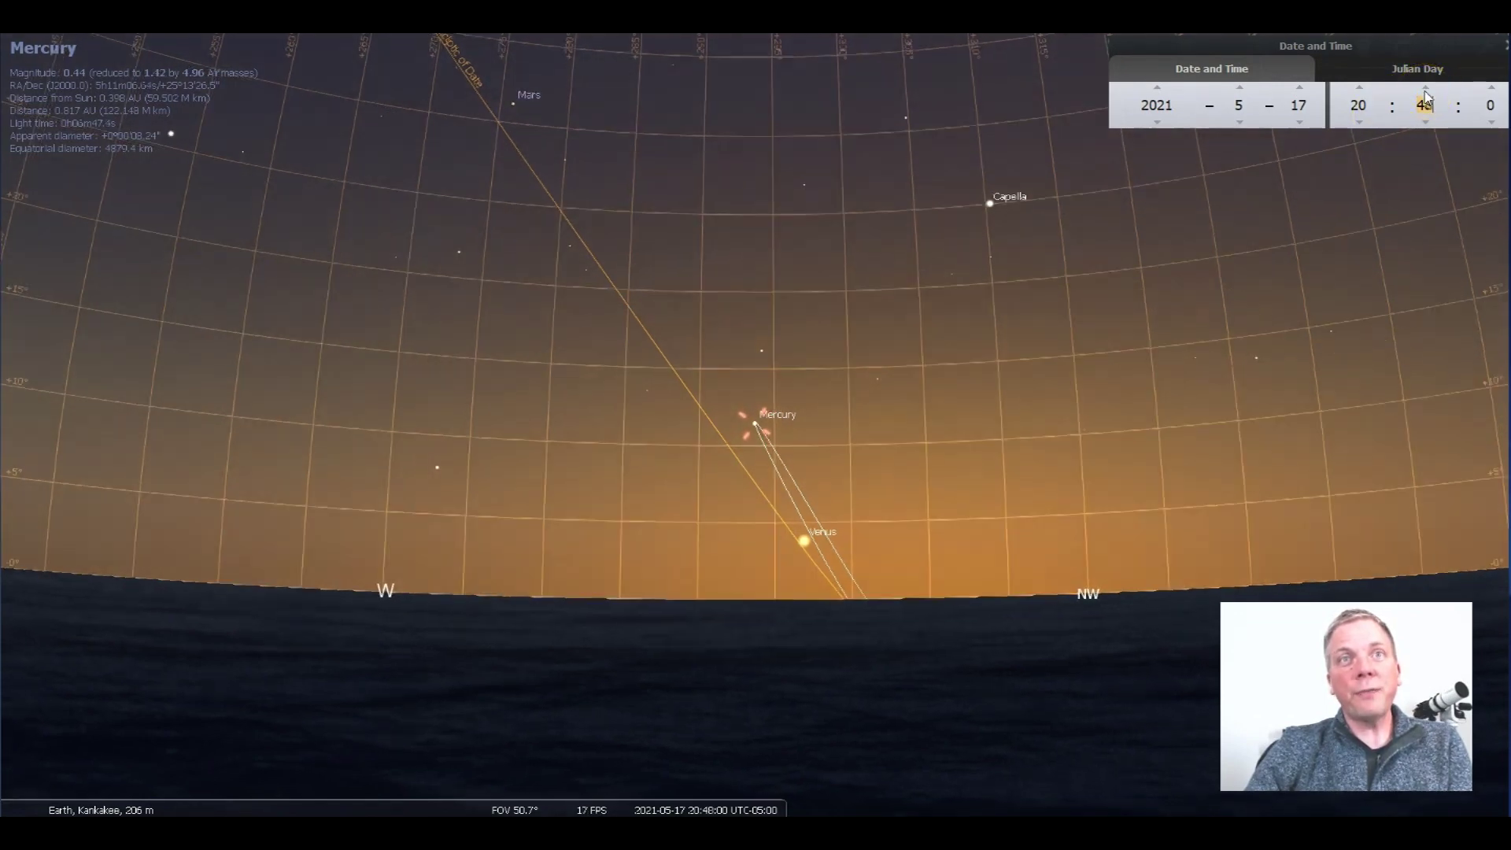
left_click(1425, 89)
left_click(1425, 91)
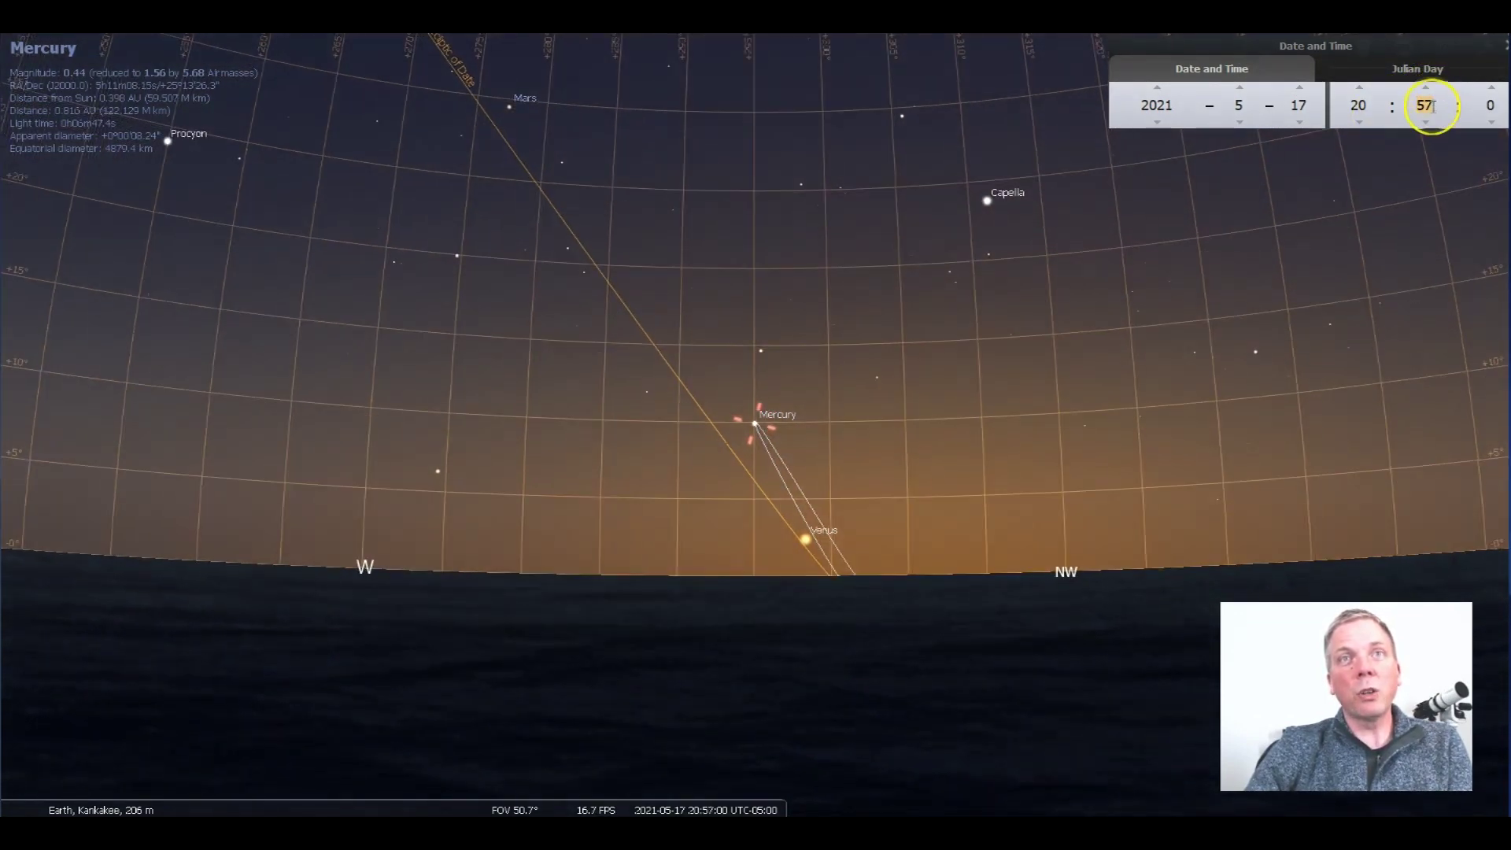
left_click(1426, 90)
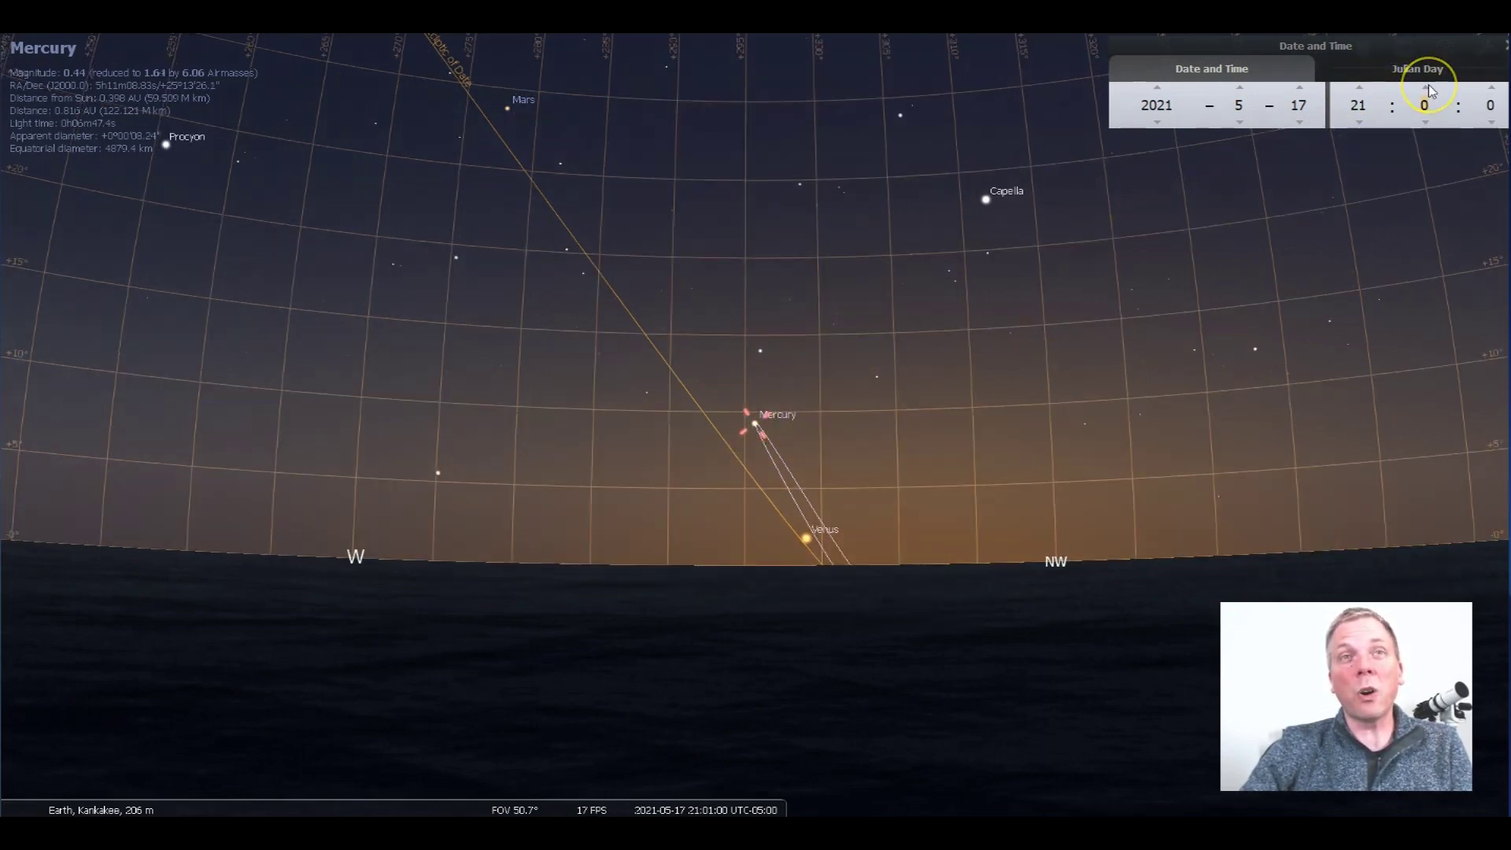
Scroll the minutes on to 21:28 as Venus sets below the horizon.
scroll(1429, 91, "up", 6)
scroll(1428, 91, "up", 2)
scroll(1428, 91, "up", 2)
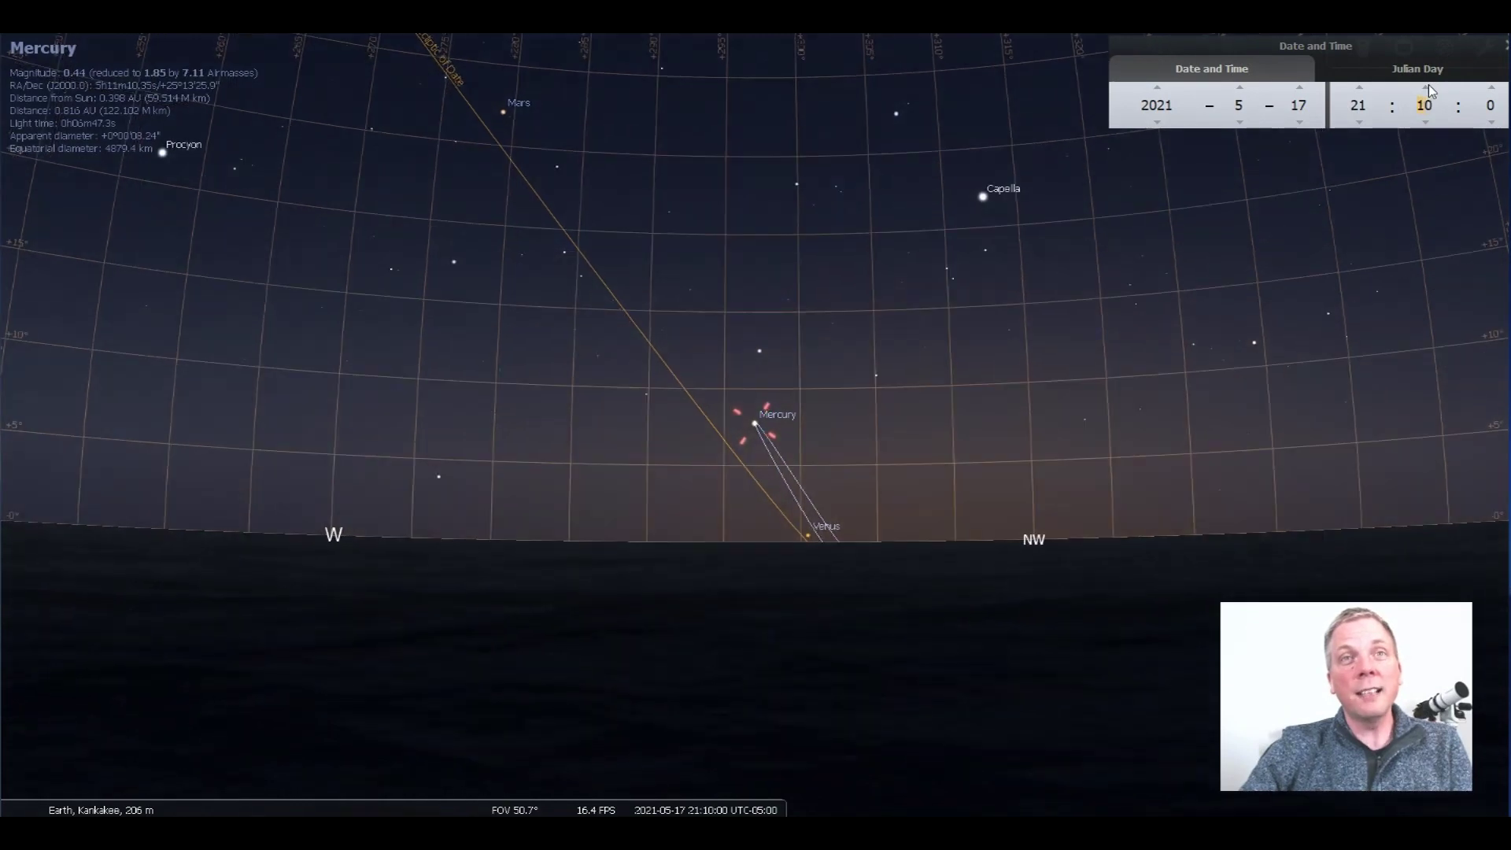
scroll(1428, 90, "up", 3)
scroll(1428, 91, "up", 3)
scroll(1428, 94, "up", 3)
scroll(1429, 94, "up", 3)
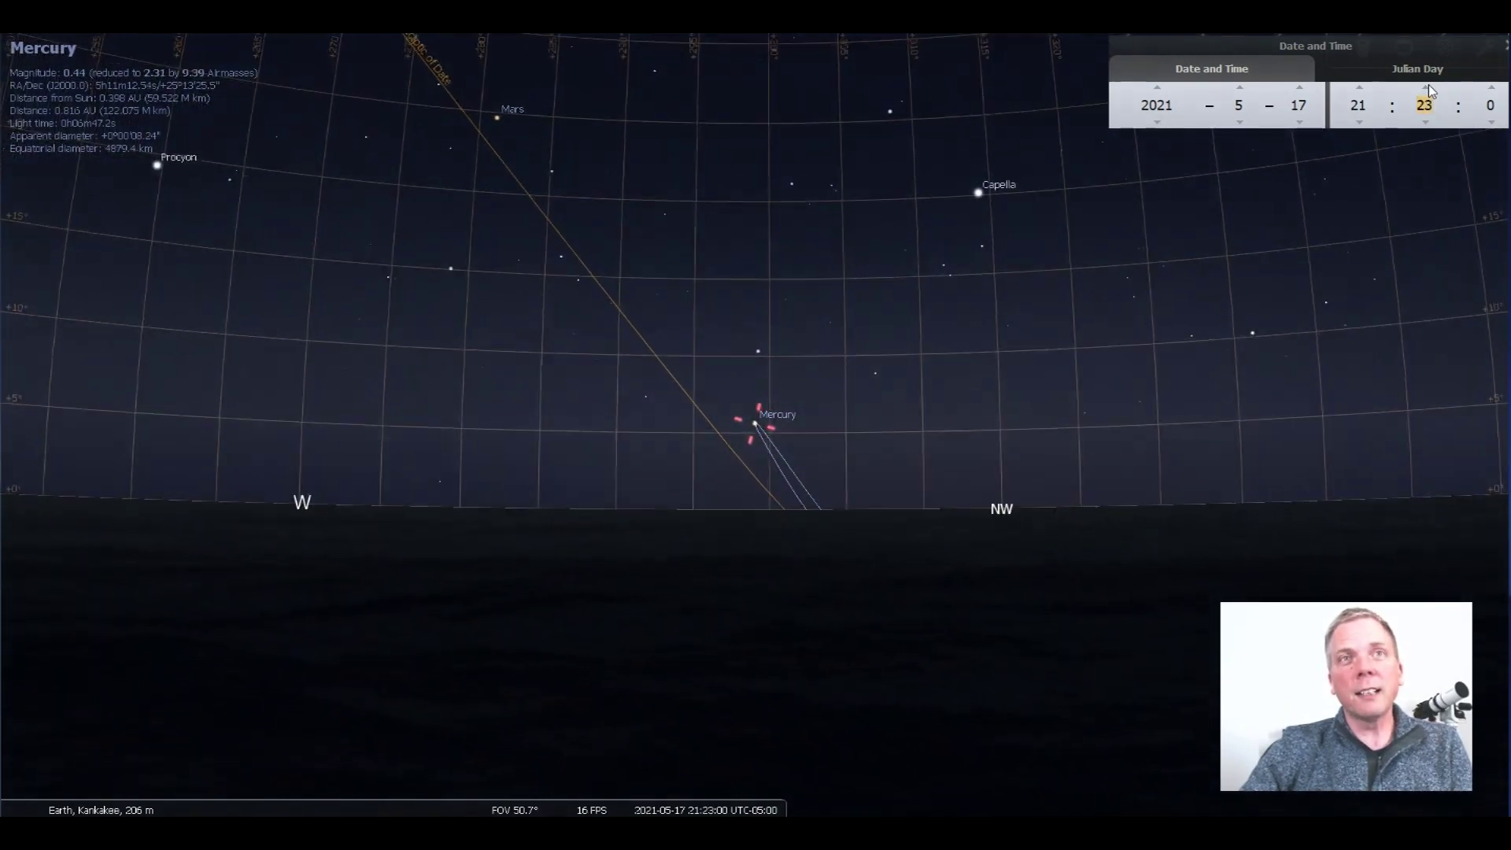
scroll(1429, 95, "up", 3)
scroll(1428, 95, "up", 3)
left_click(1428, 102)
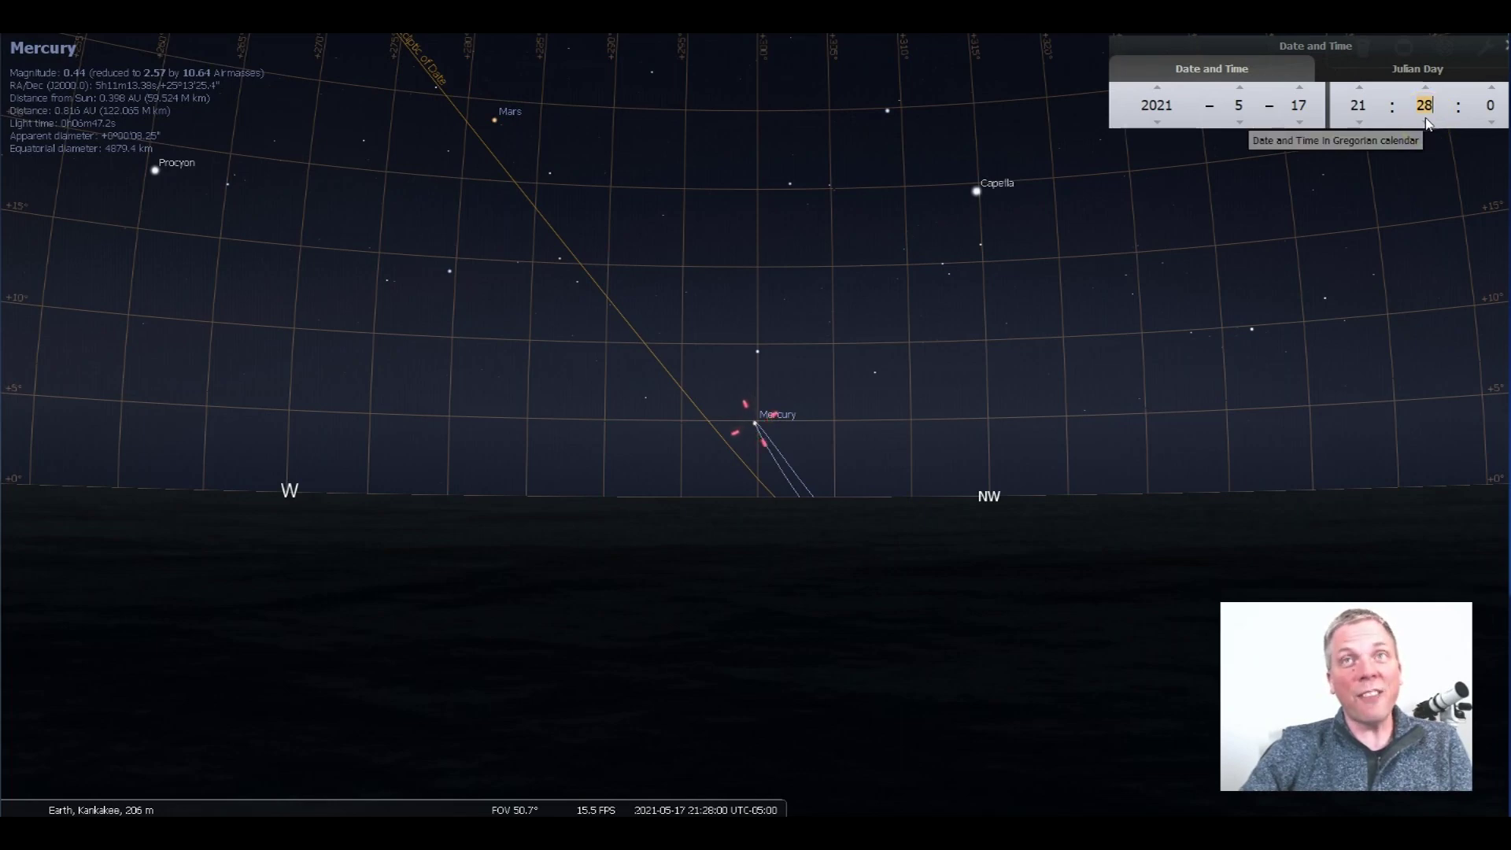
Magnify Mercury until its crescent disk fills the view, ending at 21:28 on May 17.
left_click(1359, 122)
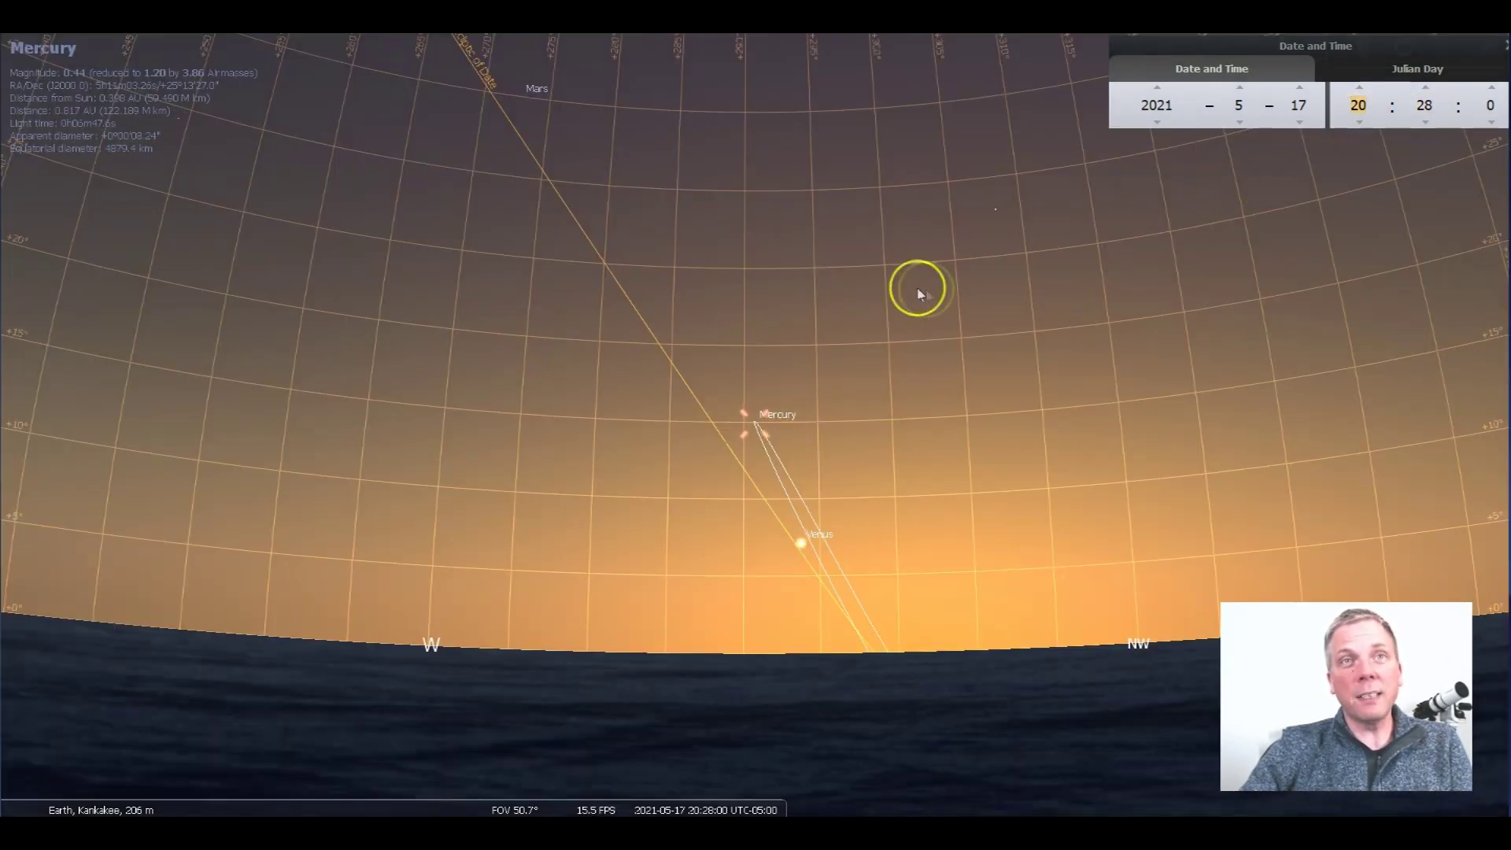
scroll(771, 441, "up", 3)
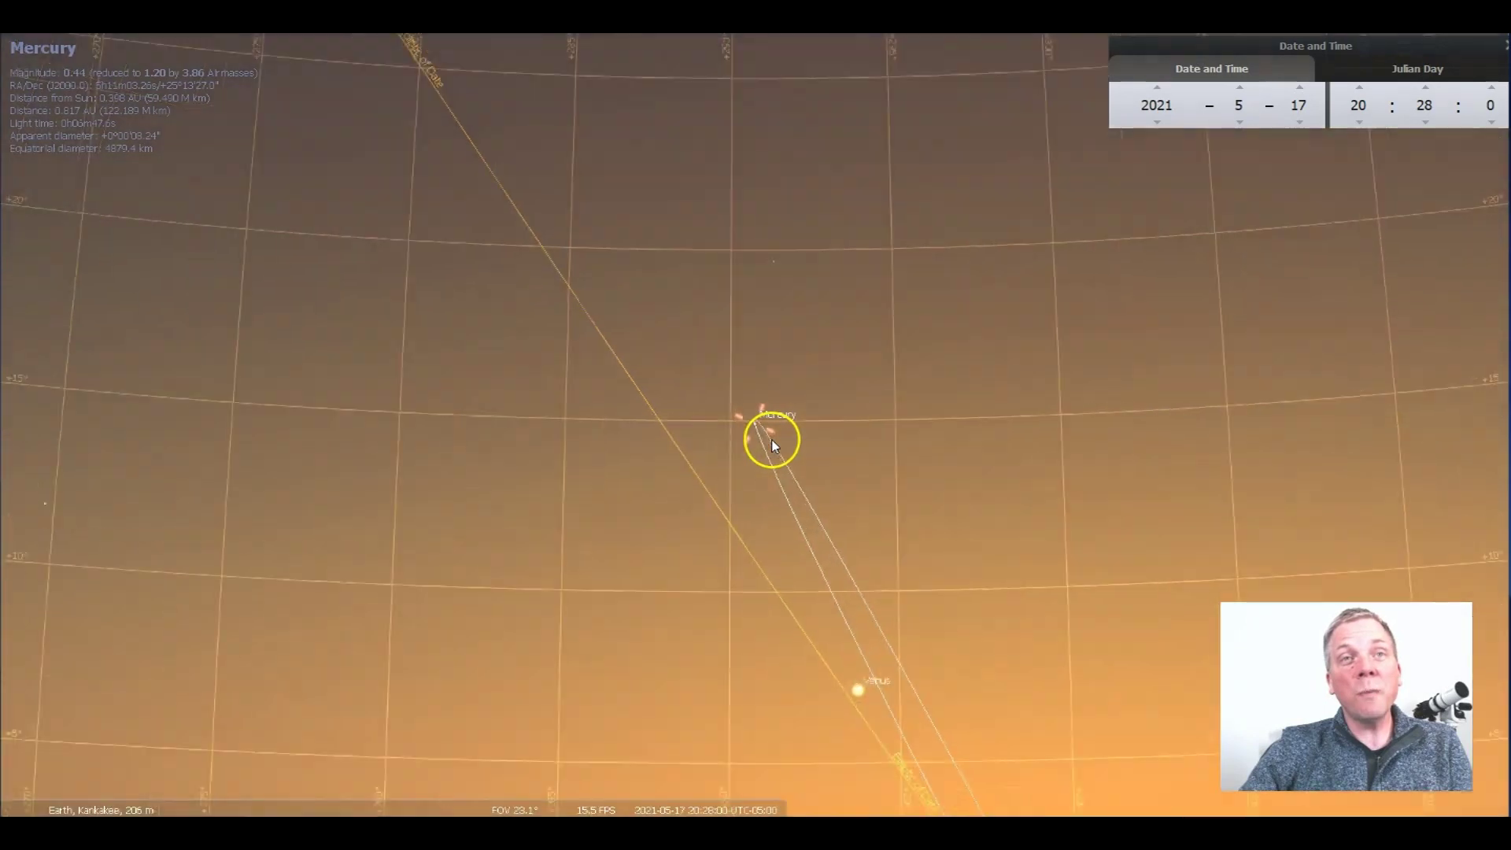
key("slash")
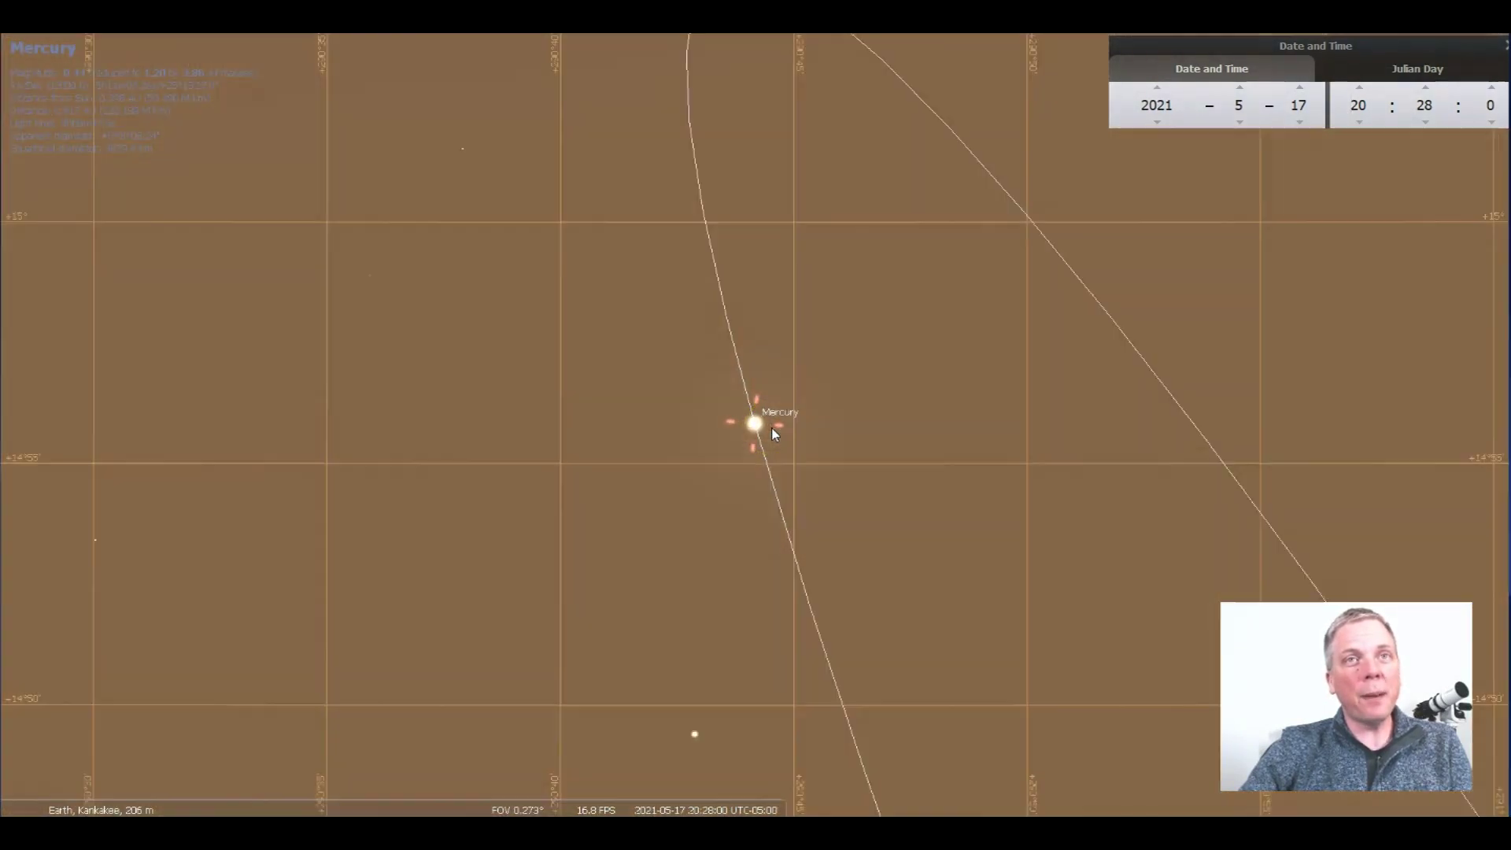
left_click(790, 451)
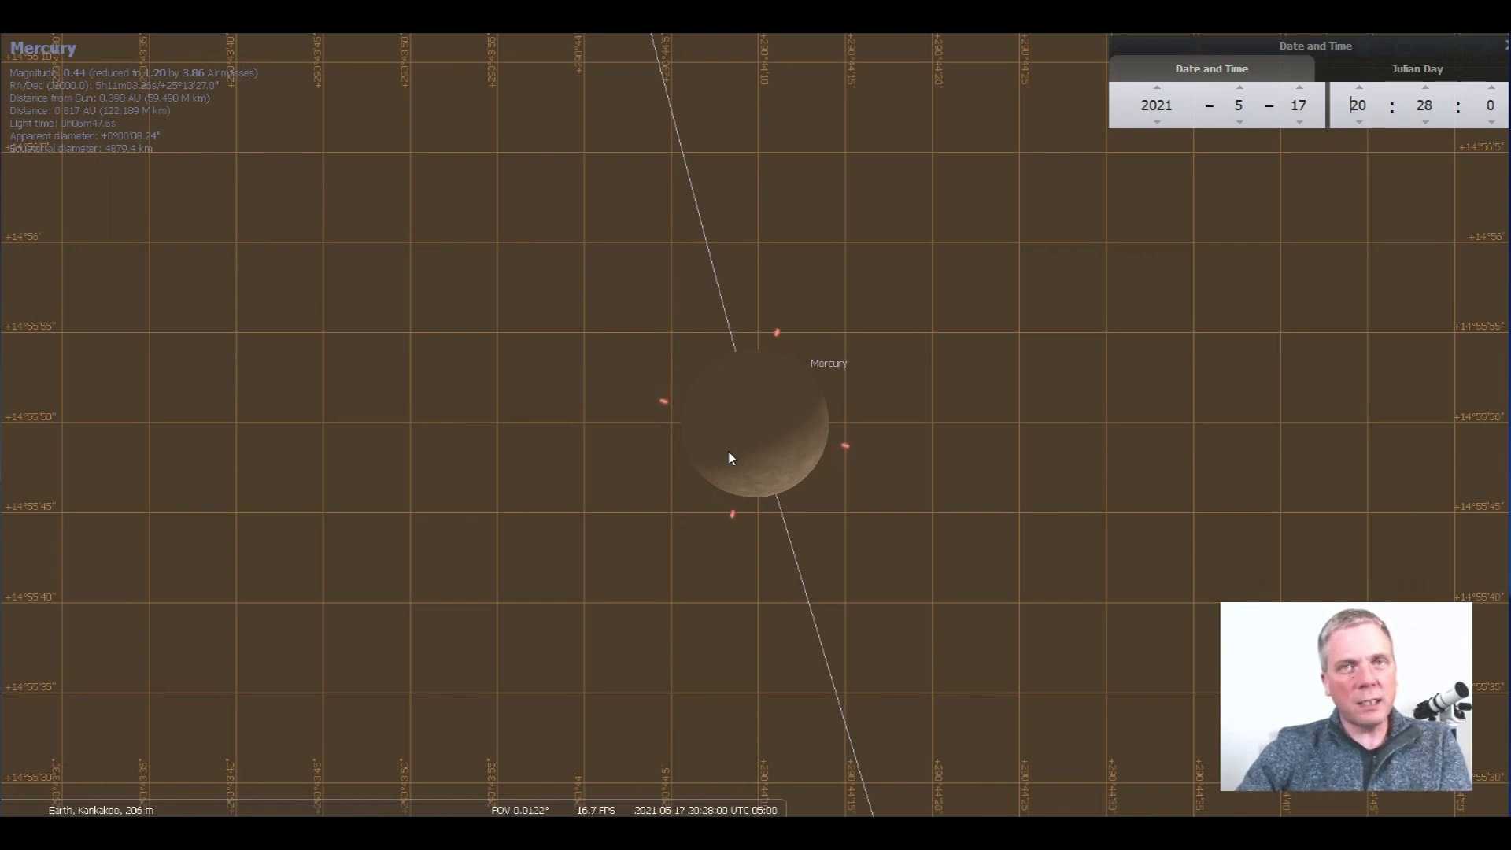
left_click(897, 381)
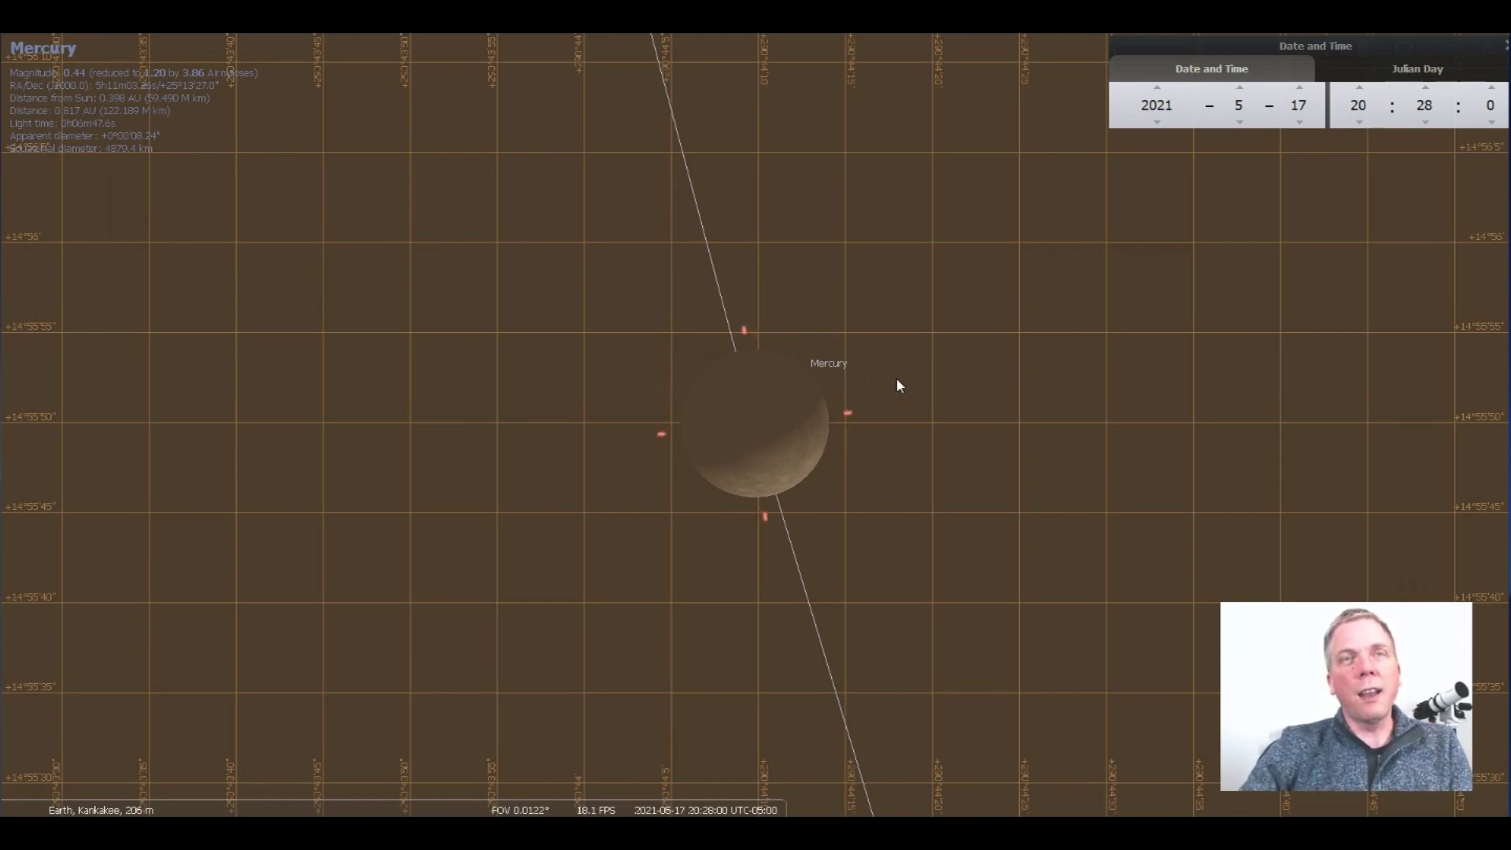
left_click(897, 383)
left_click(790, 436)
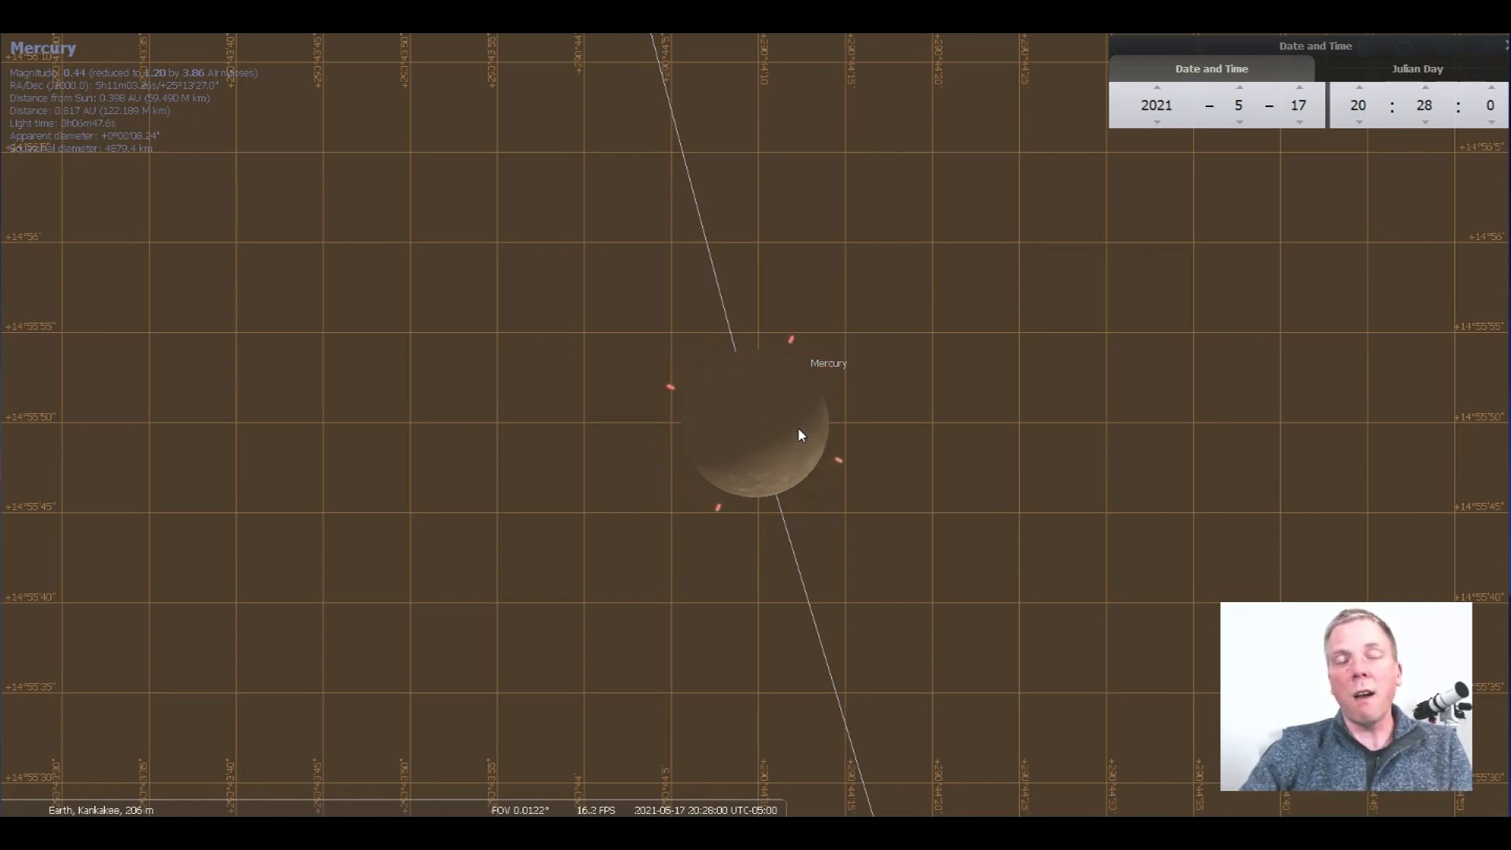
left_click(1330, 104)
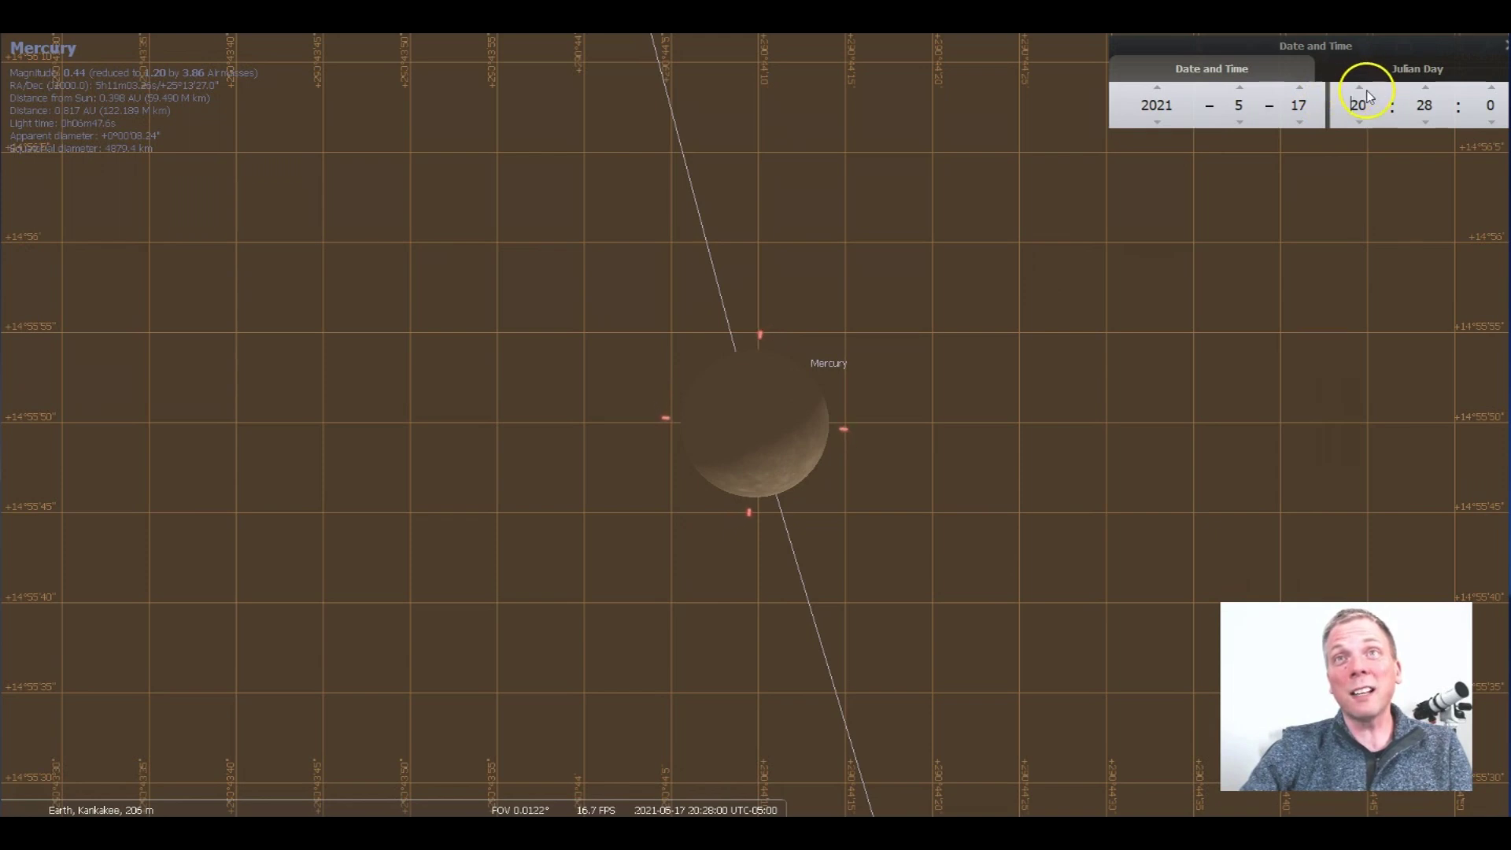
left_click(1365, 95)
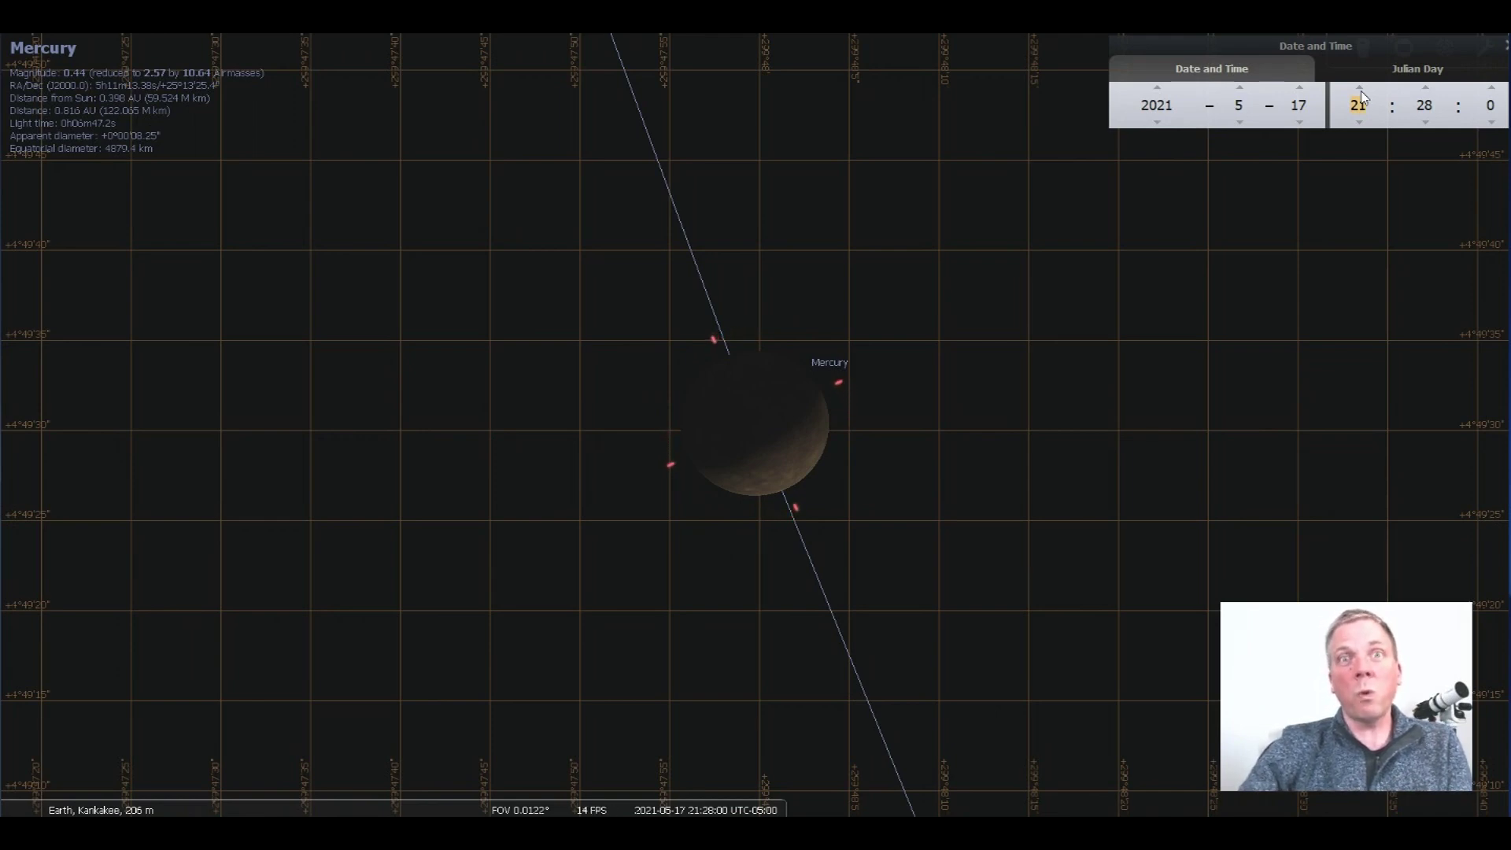
Zoom out, pan down to the horizon, and set the time to 20:31 on May 17.
left_click(1351, 112)
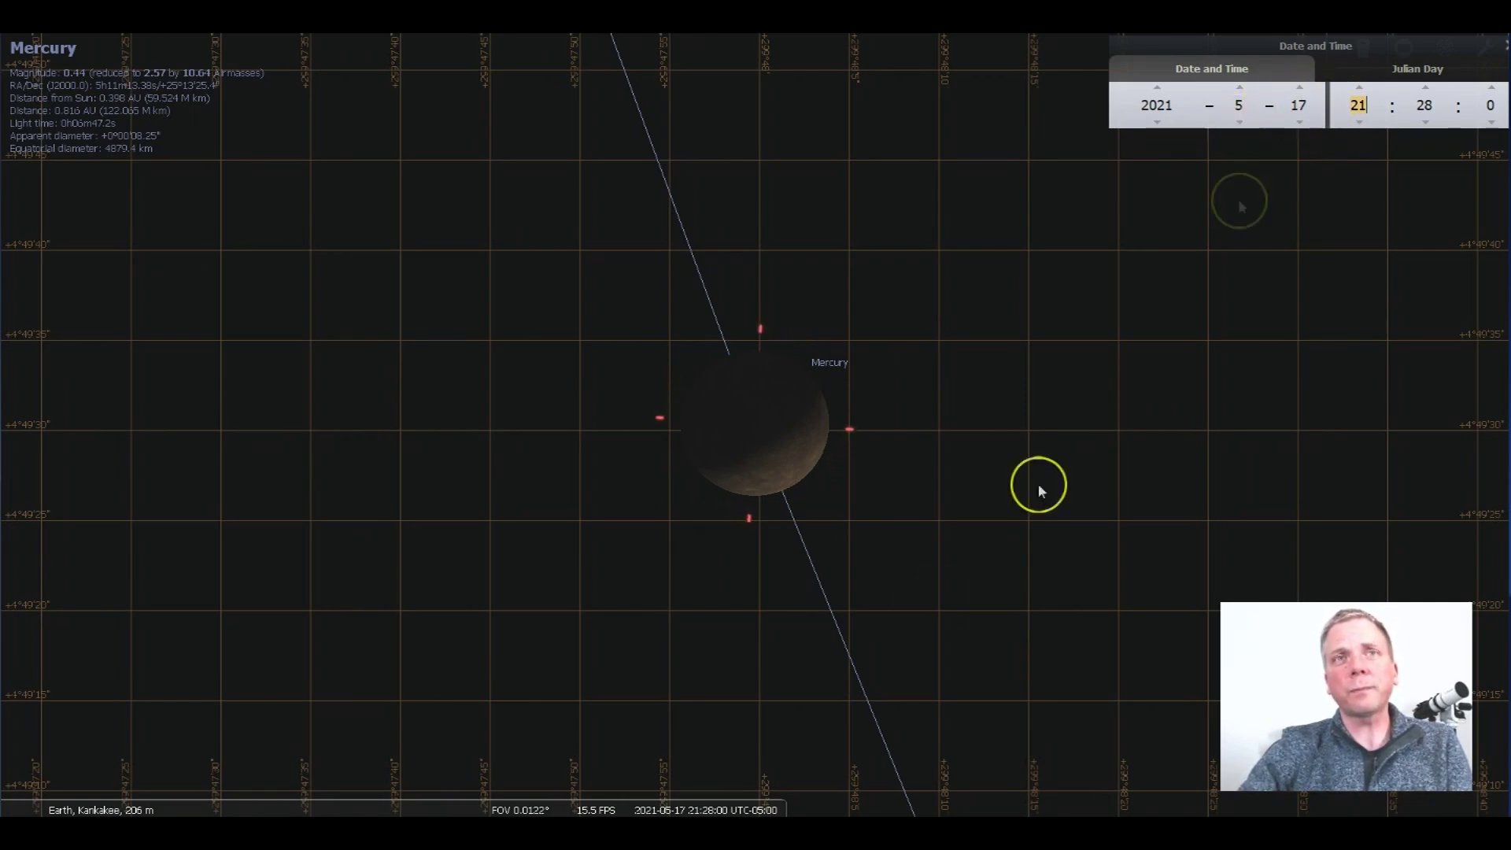
scroll(884, 556, "down", 5)
scroll(909, 545, "down", 5)
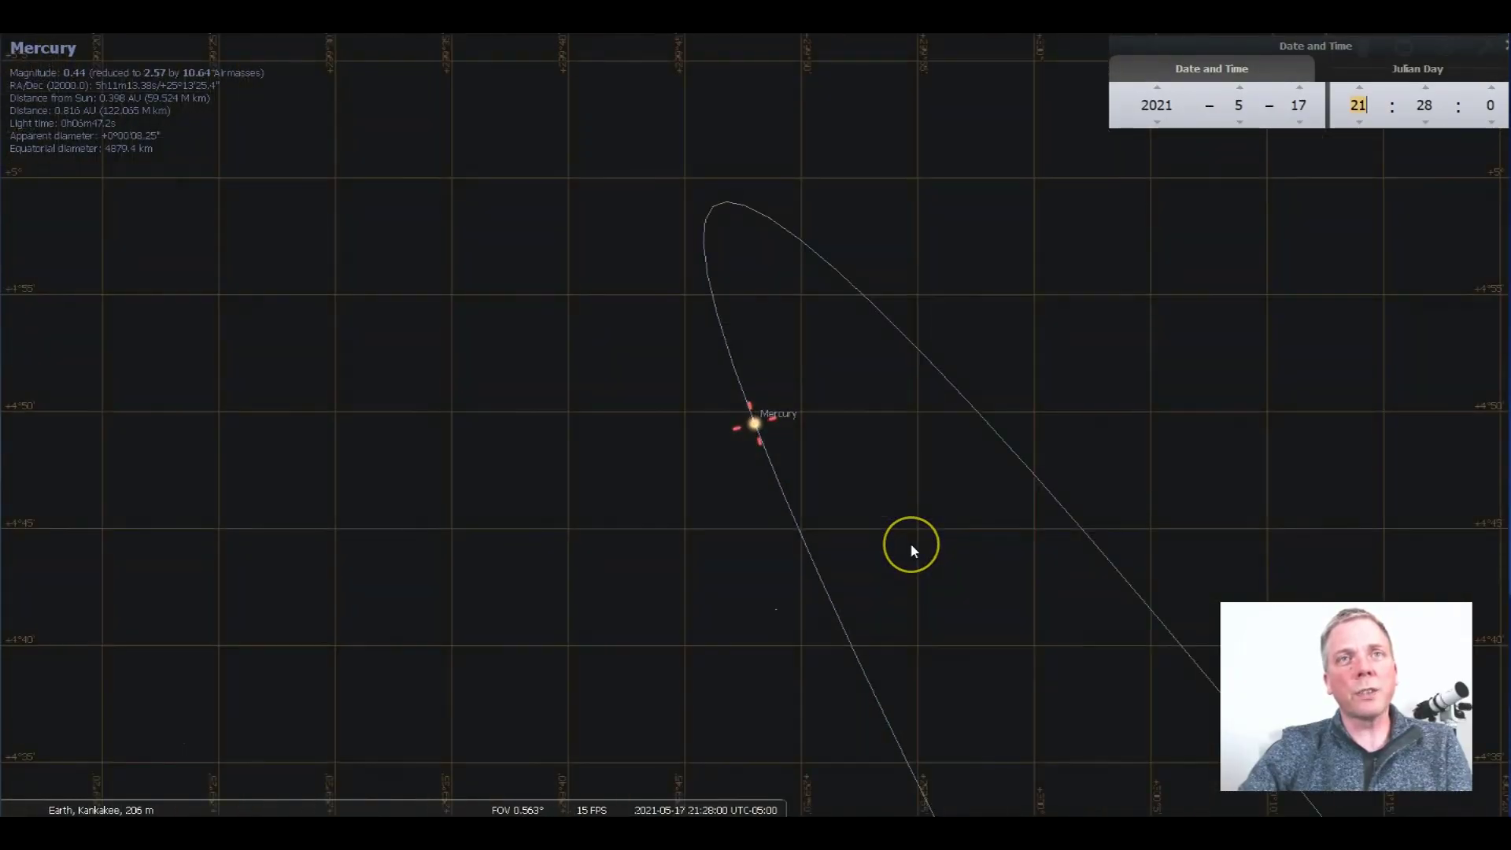
scroll(927, 496, "down", 2)
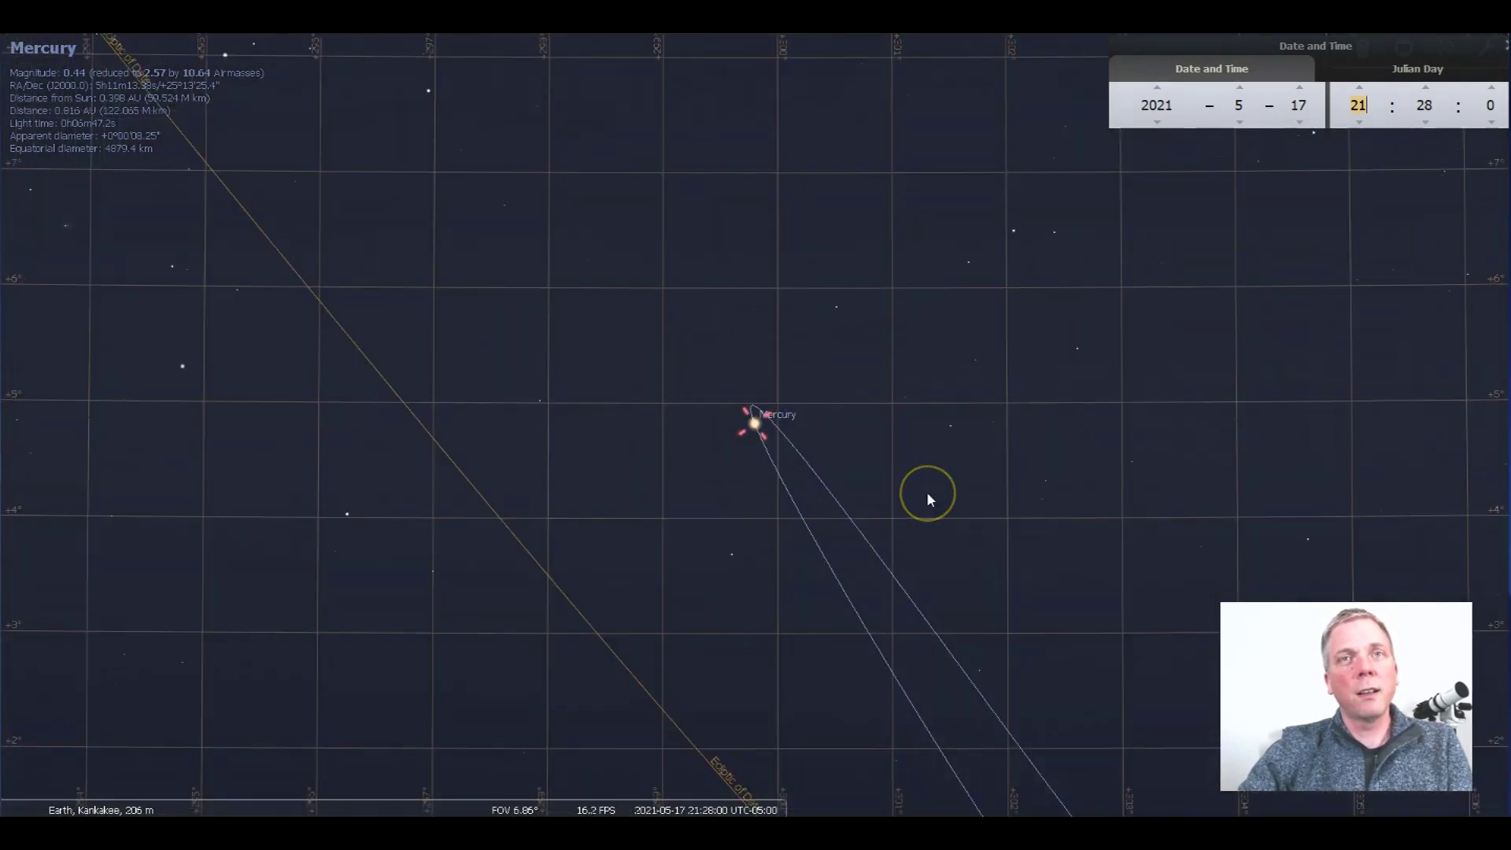
scroll(927, 496, "down", 3)
left_click_drag(931, 504, 916, 460)
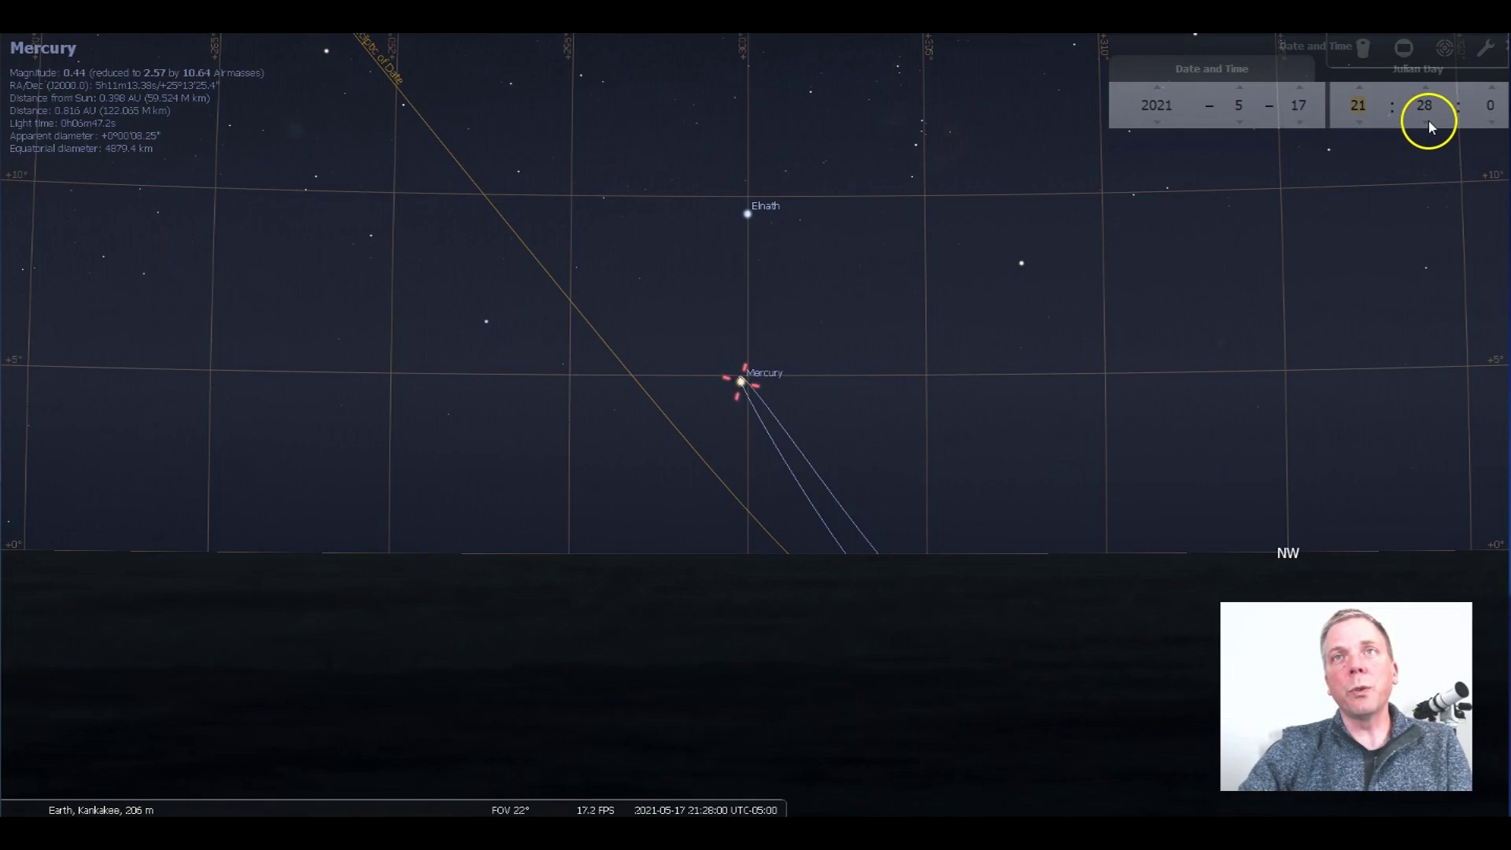
left_click(1361, 121)
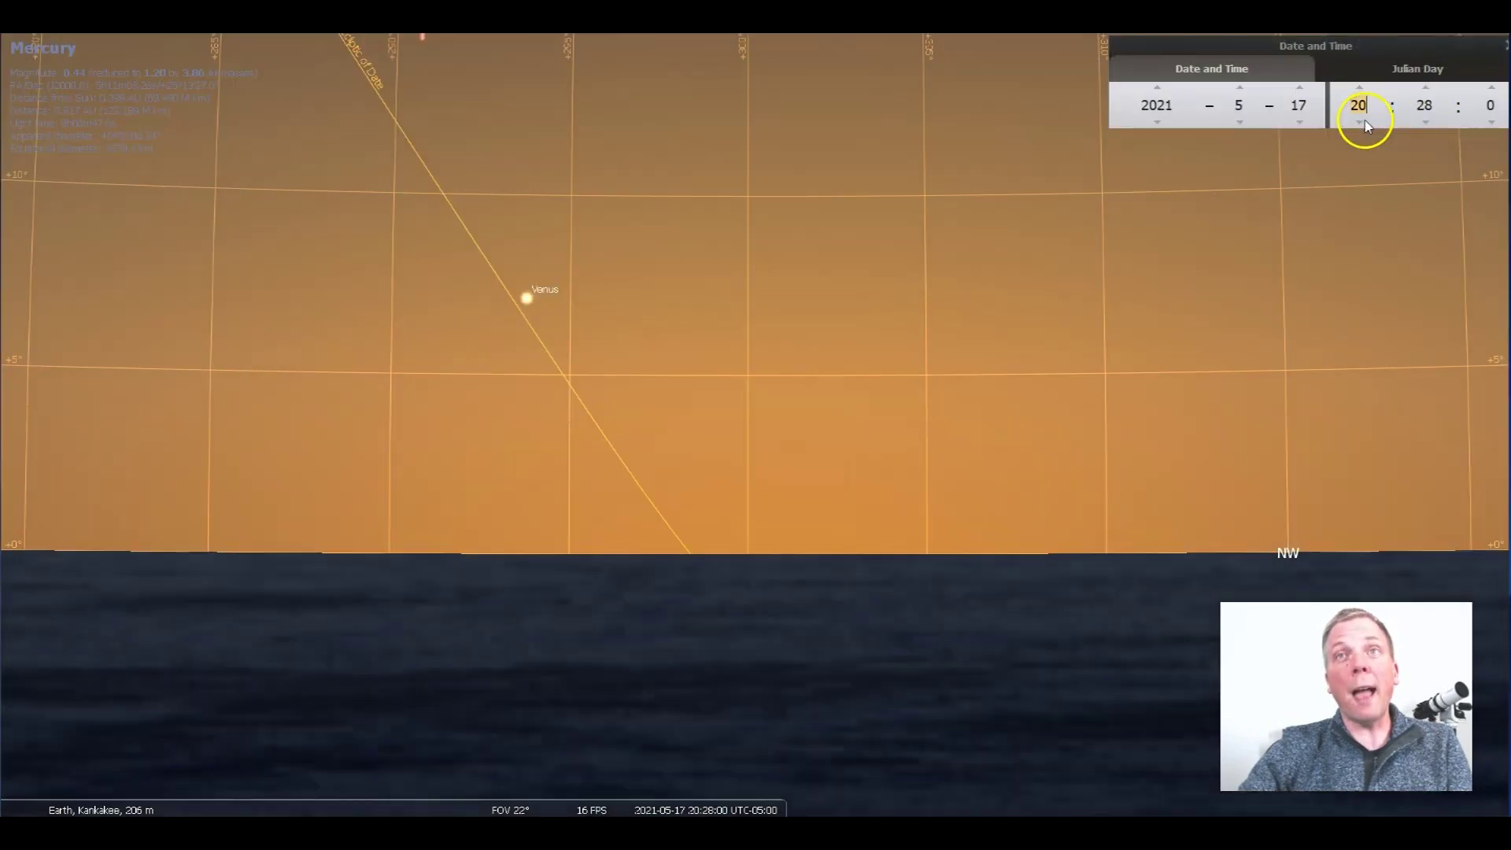
left_click(1425, 86)
Set the clock to 20:31 and frame Mercury and Venus above the western horizon.
left_click(1424, 86)
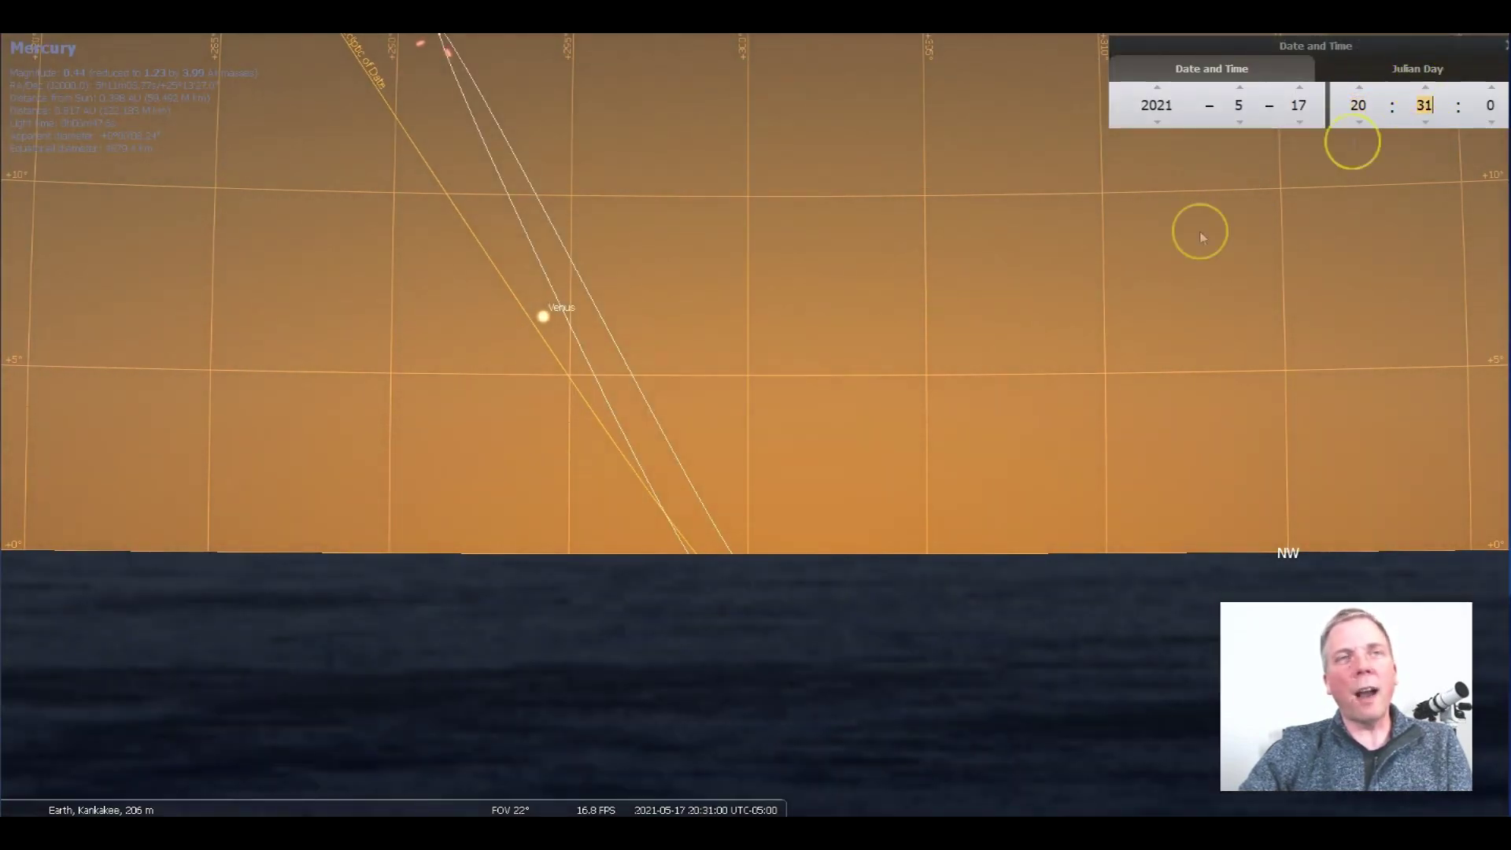
left_click_drag(1032, 246, 1083, 343)
scroll(1082, 342, "down", 3)
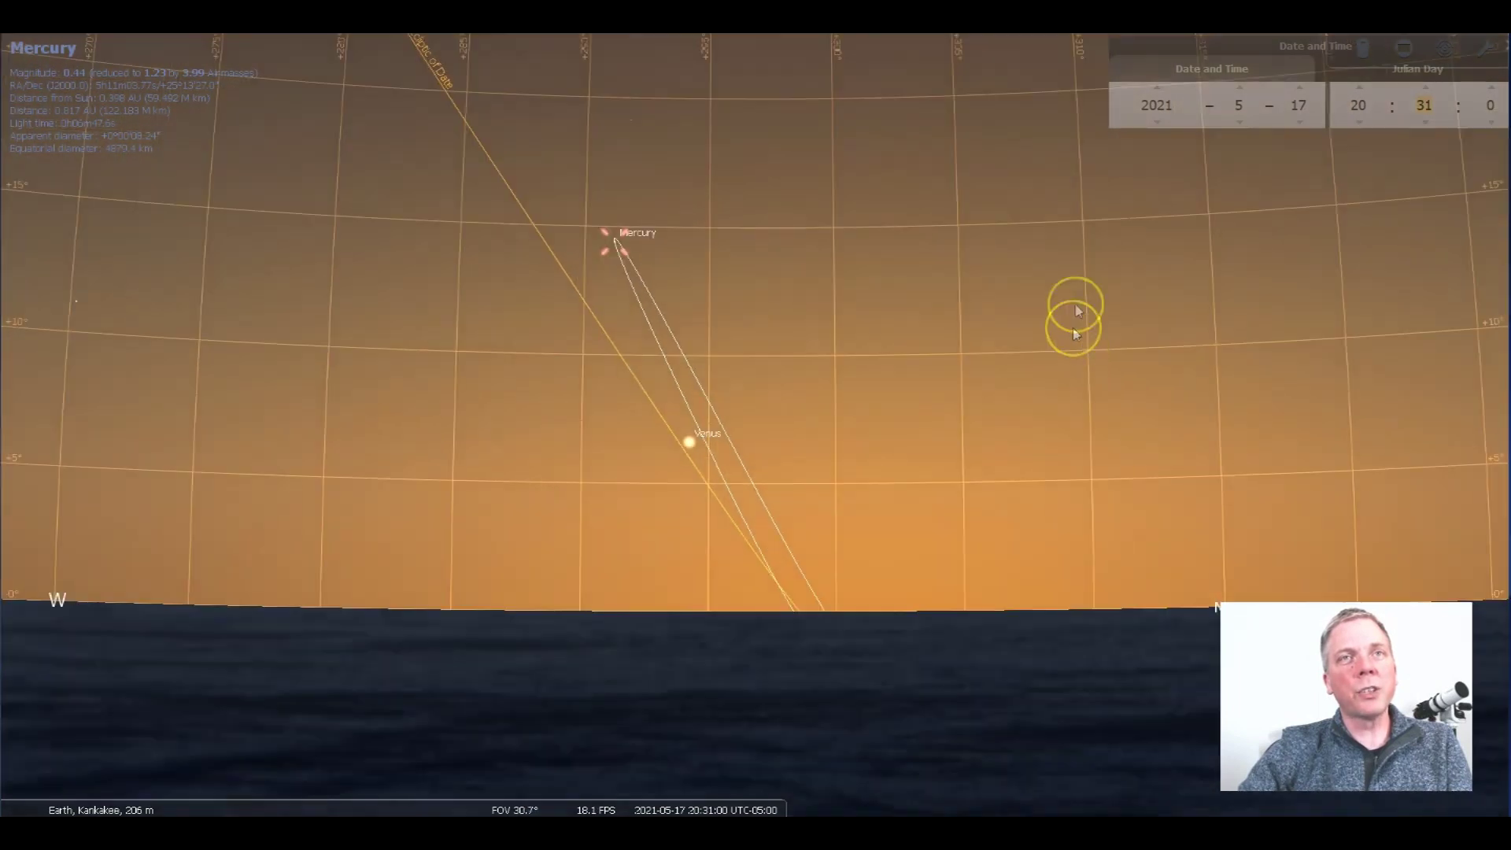
Step the date forward day by day to May 28, 2021.
left_click(1300, 87)
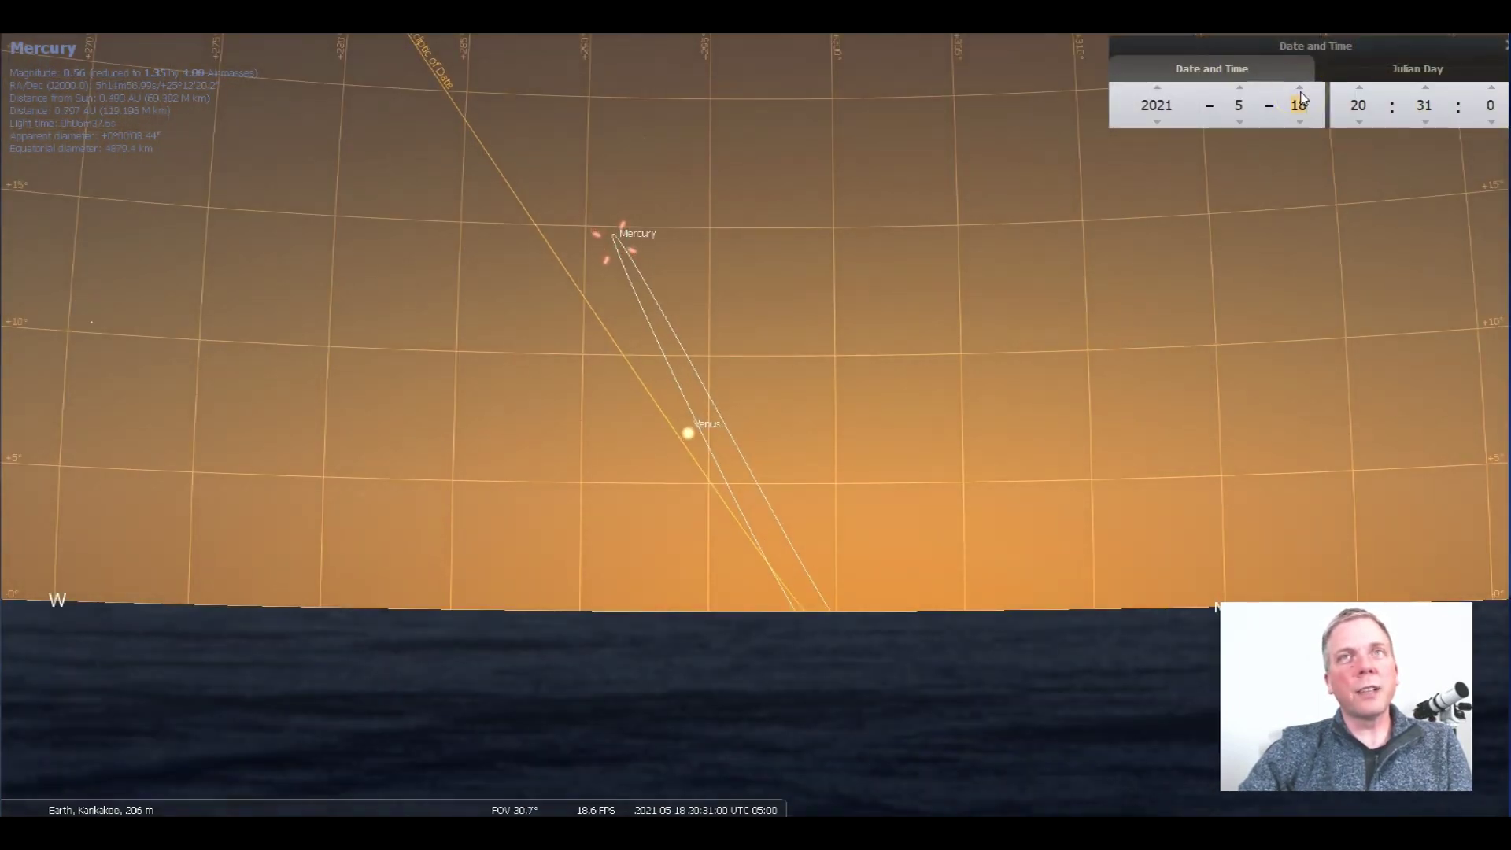
left_click(1299, 87)
left_click(1299, 88)
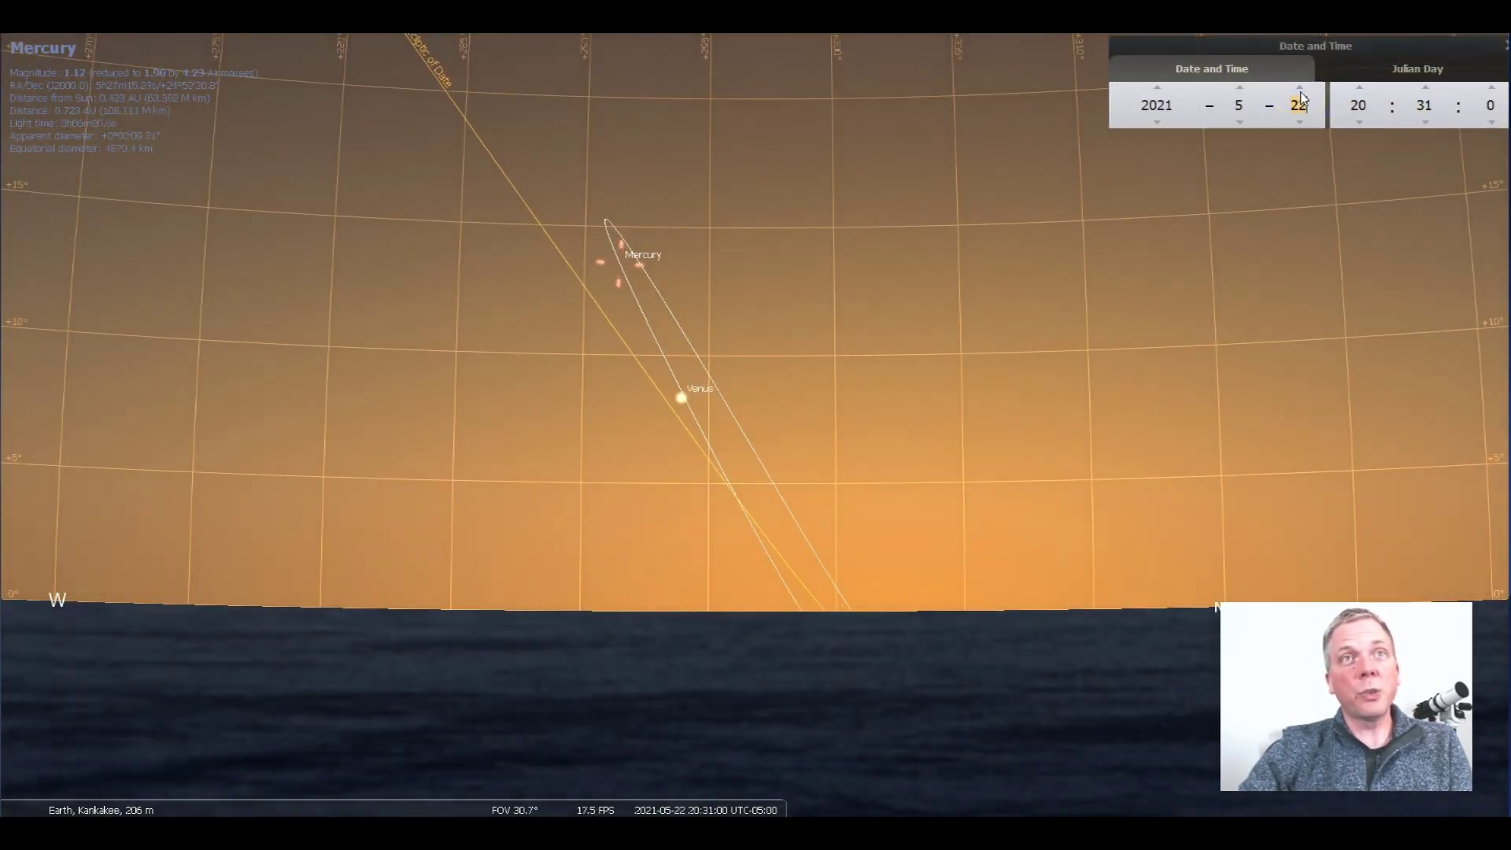
left_click(1300, 88)
left_click(1300, 91)
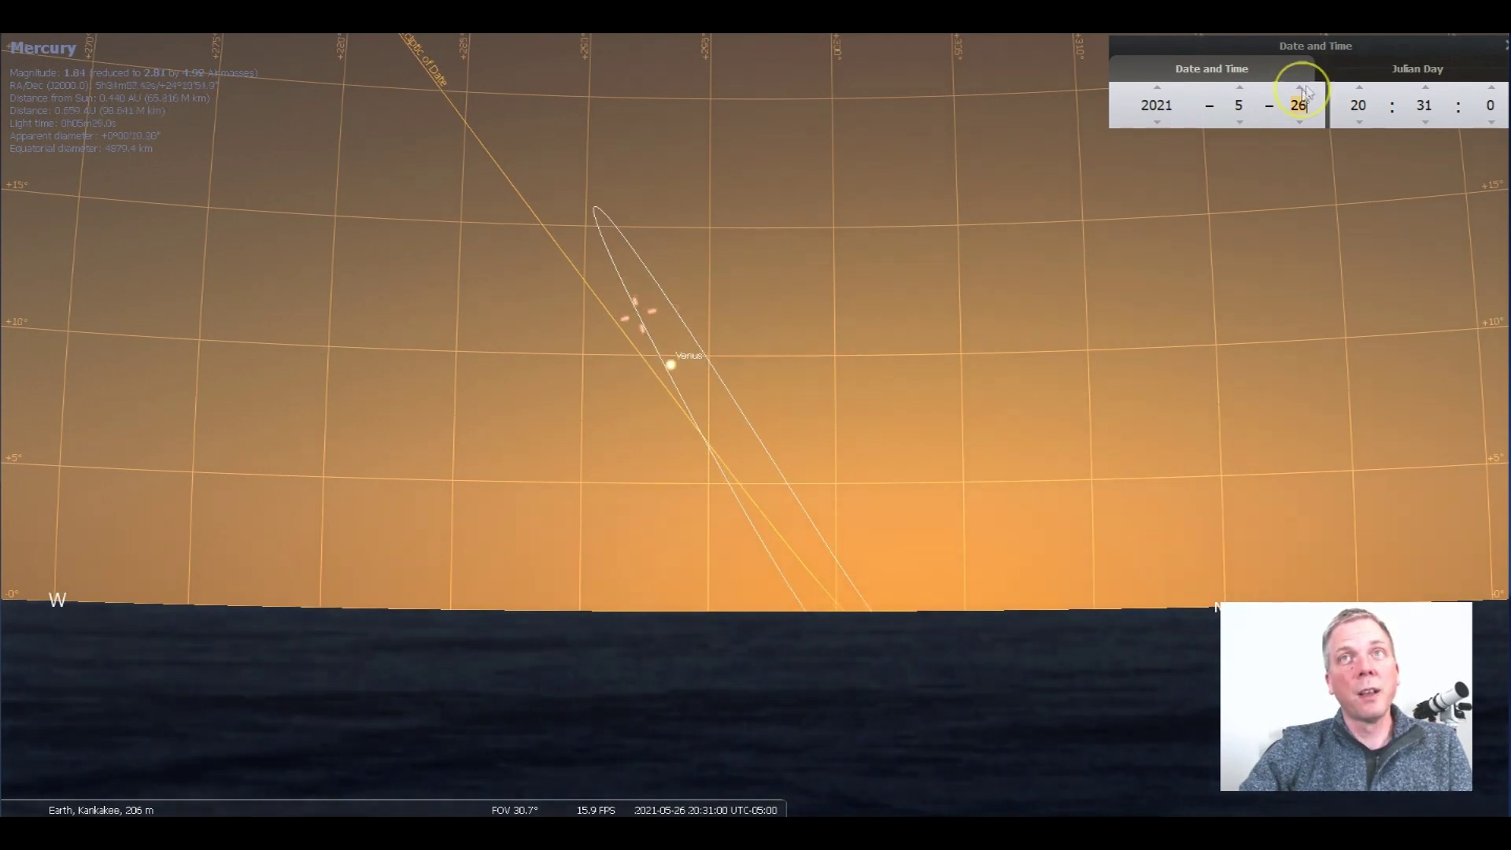
left_click(1299, 90)
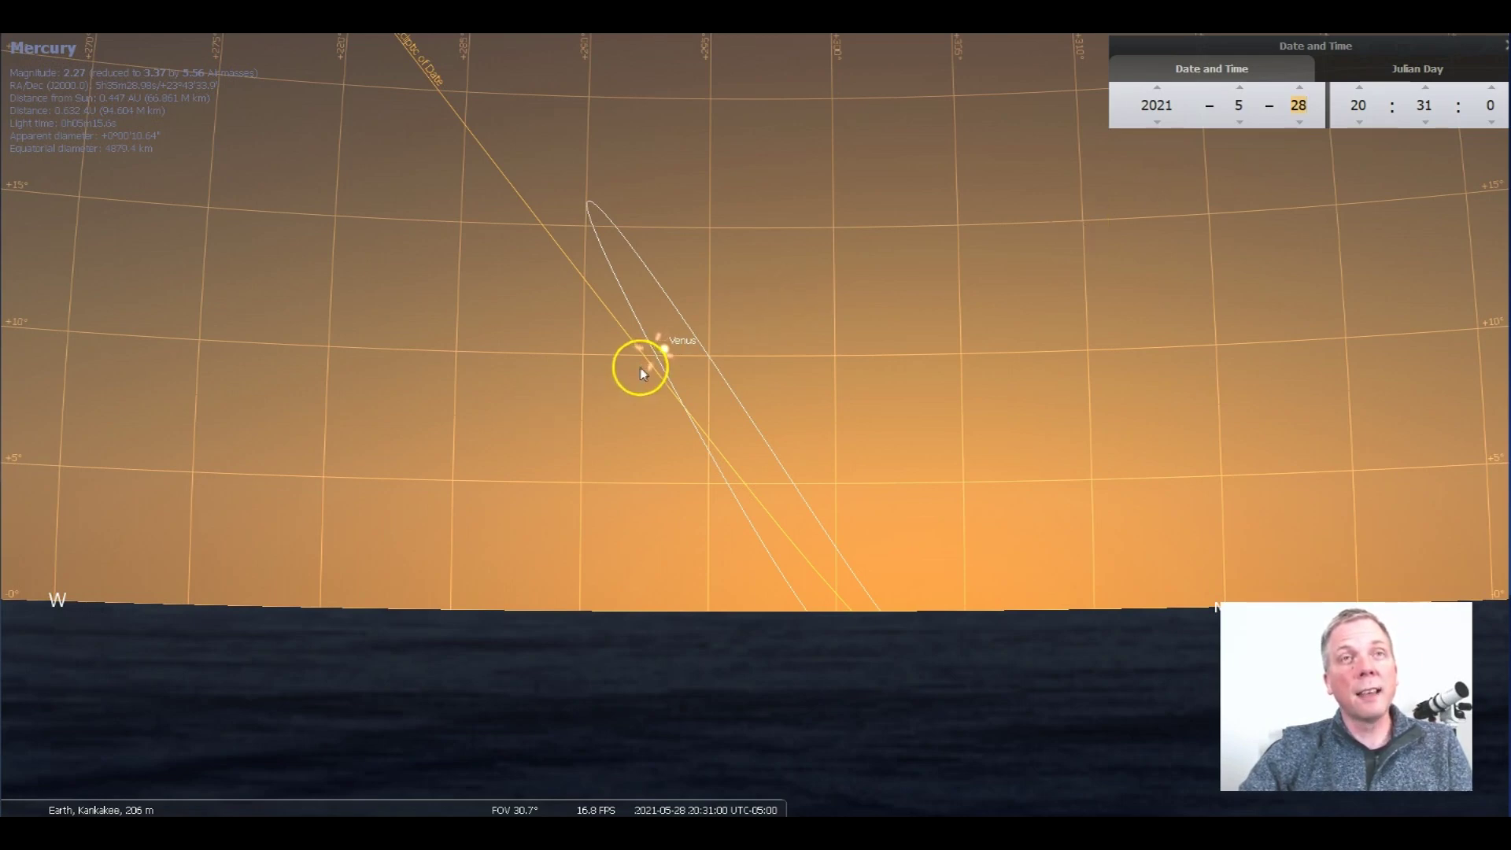
scroll(639, 366, "up", 5)
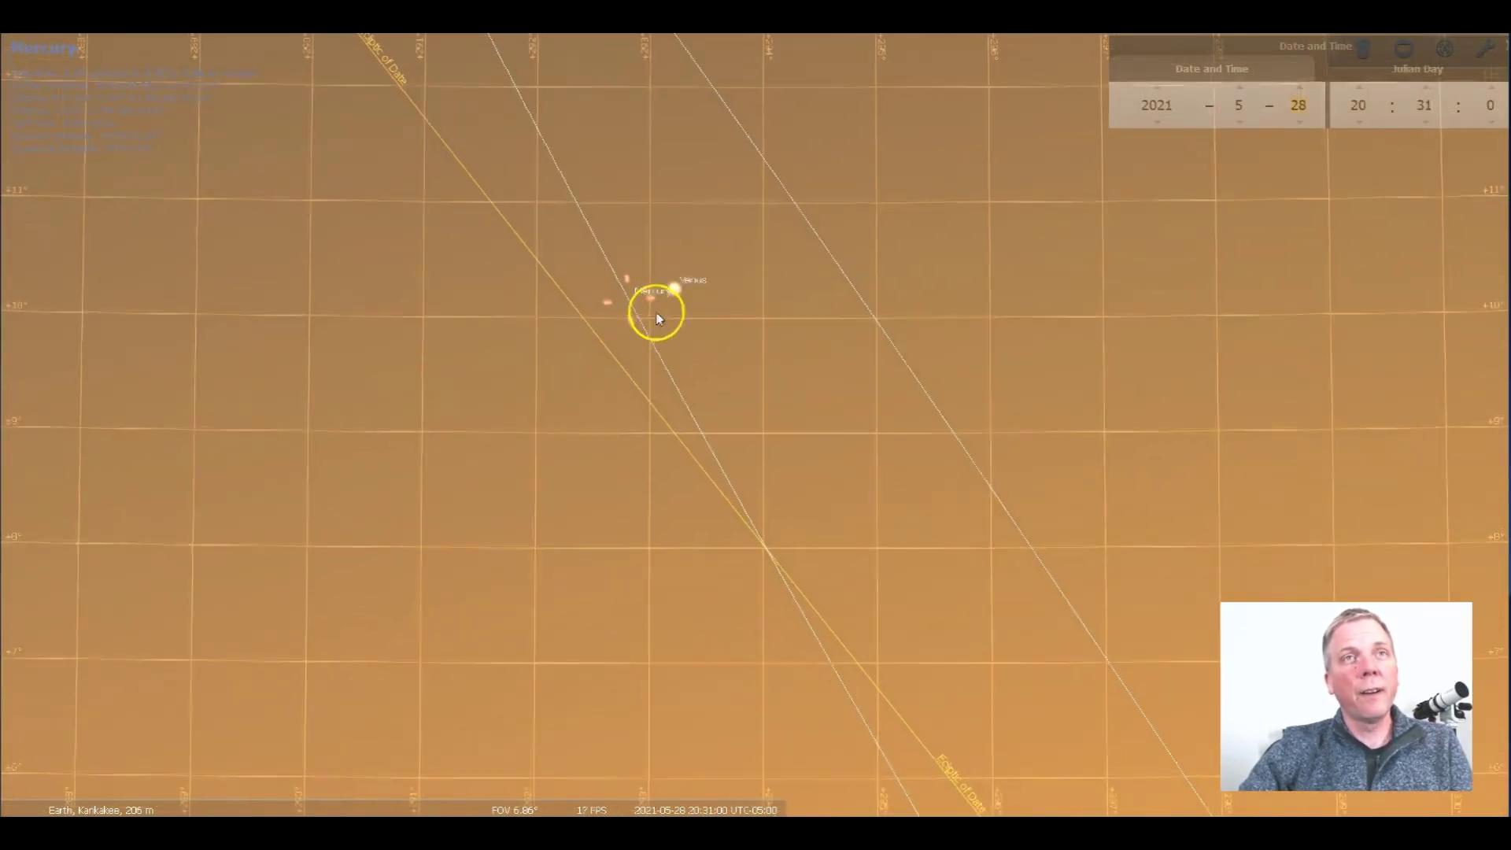
Zoom in and use Angle Measure from Venus to Mercury, reading about 0d 24m 3.40s.
scroll(654, 310, "up", 5)
scroll(809, 398, "up", 3)
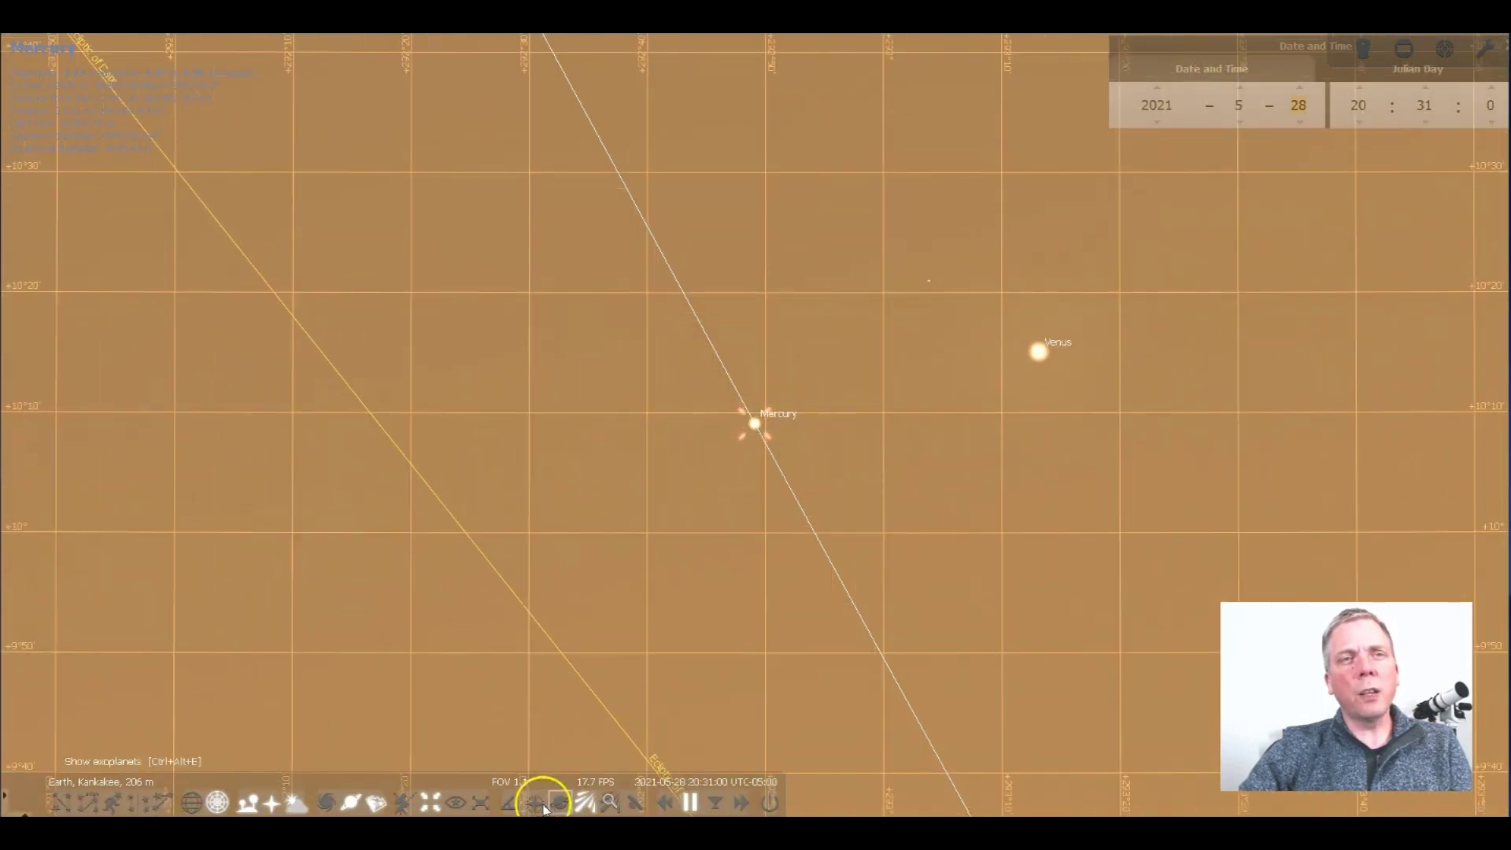
left_click(507, 802)
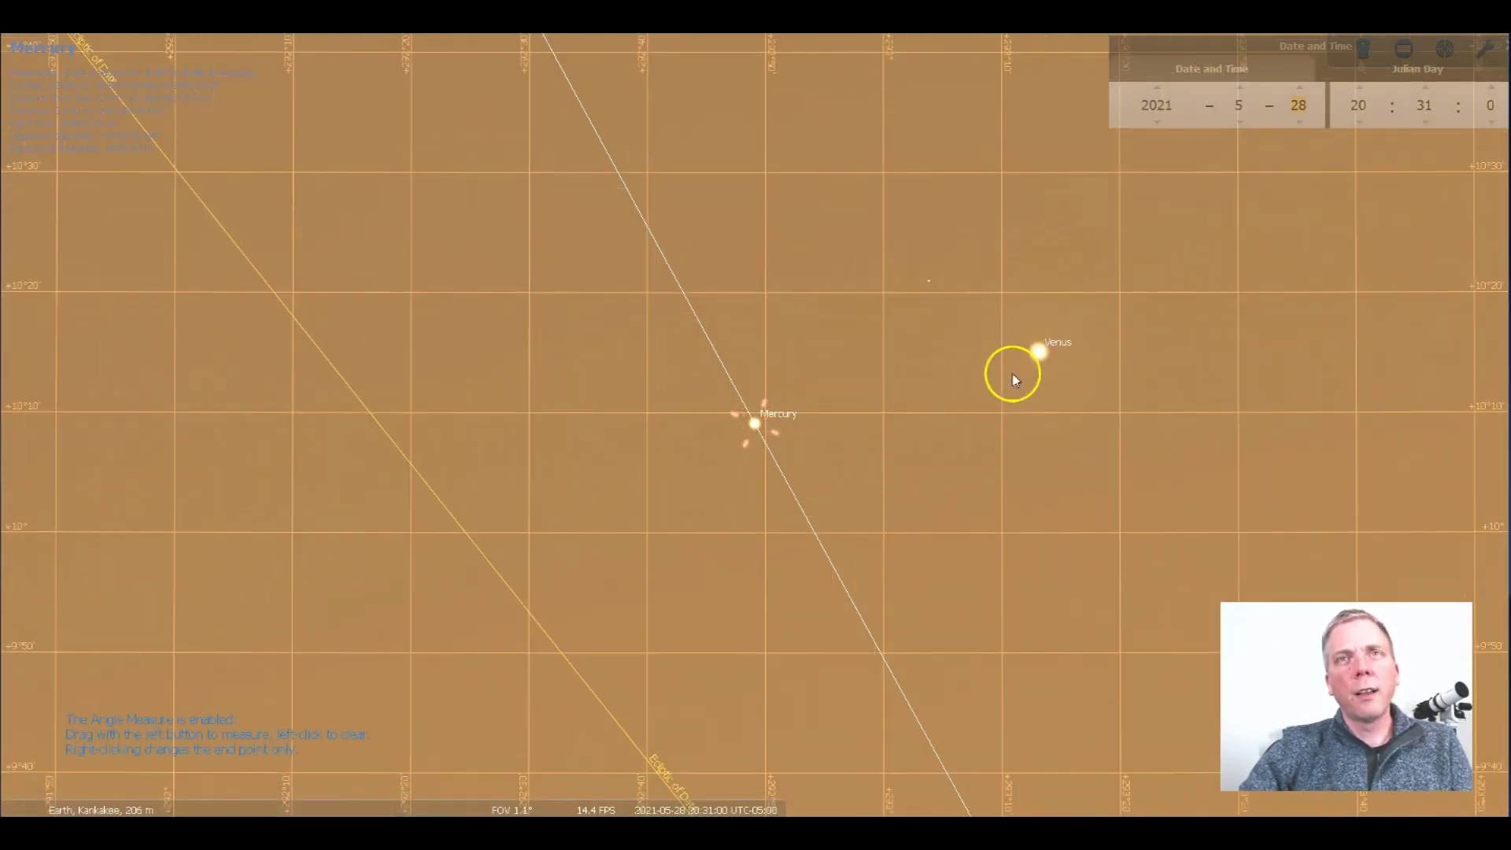
mouse_move(1037, 351)
left_mouse_down()
mouse_move(789, 434)
mouse_move(751, 430)
left_mouse_up()
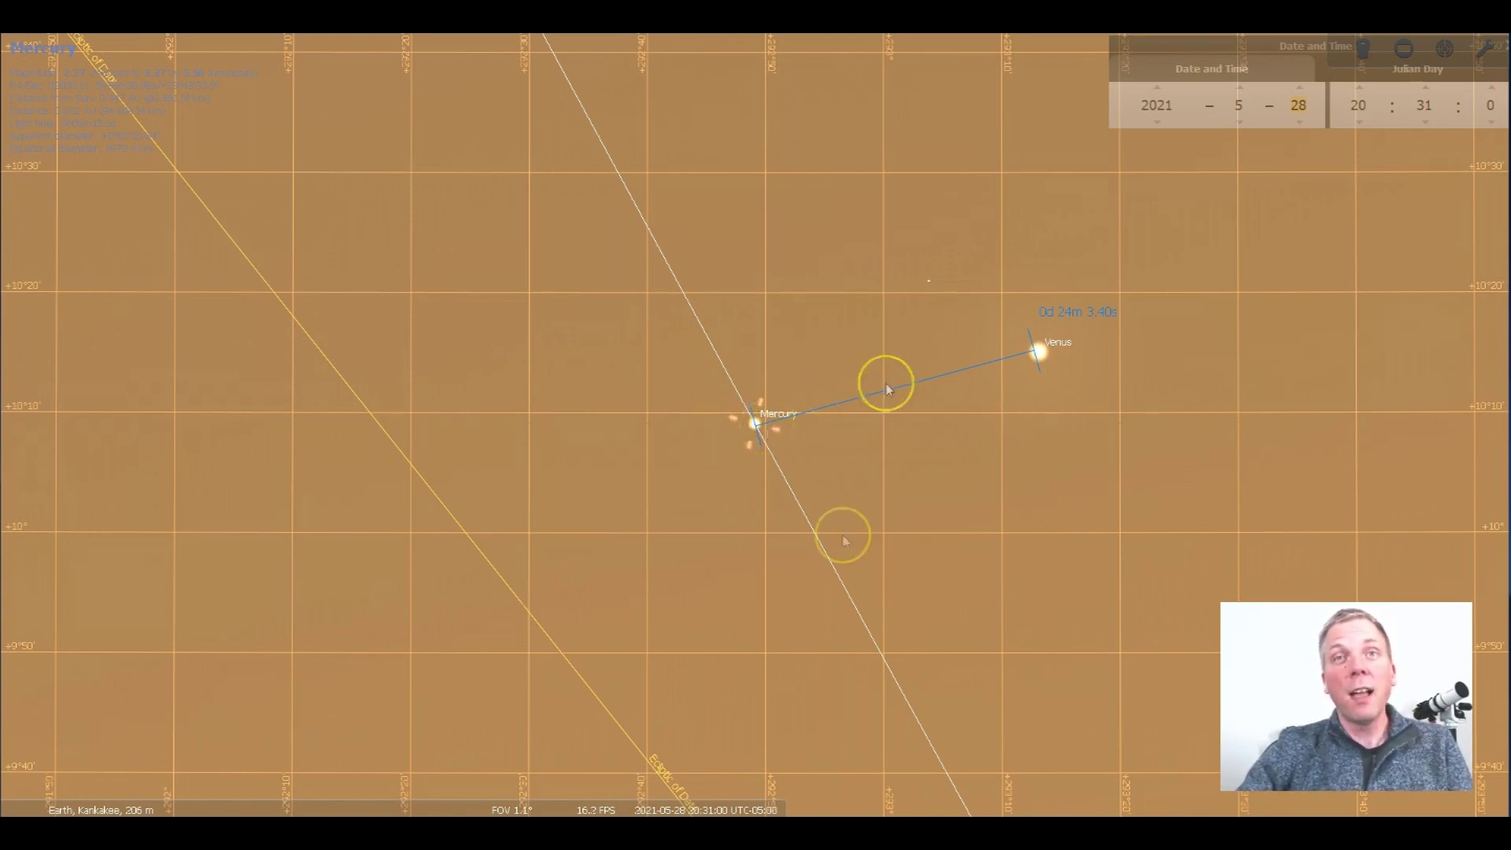
Turn off Angle Measure and briefly zoom into Mercury's disk, then back out.
left_click(515, 807)
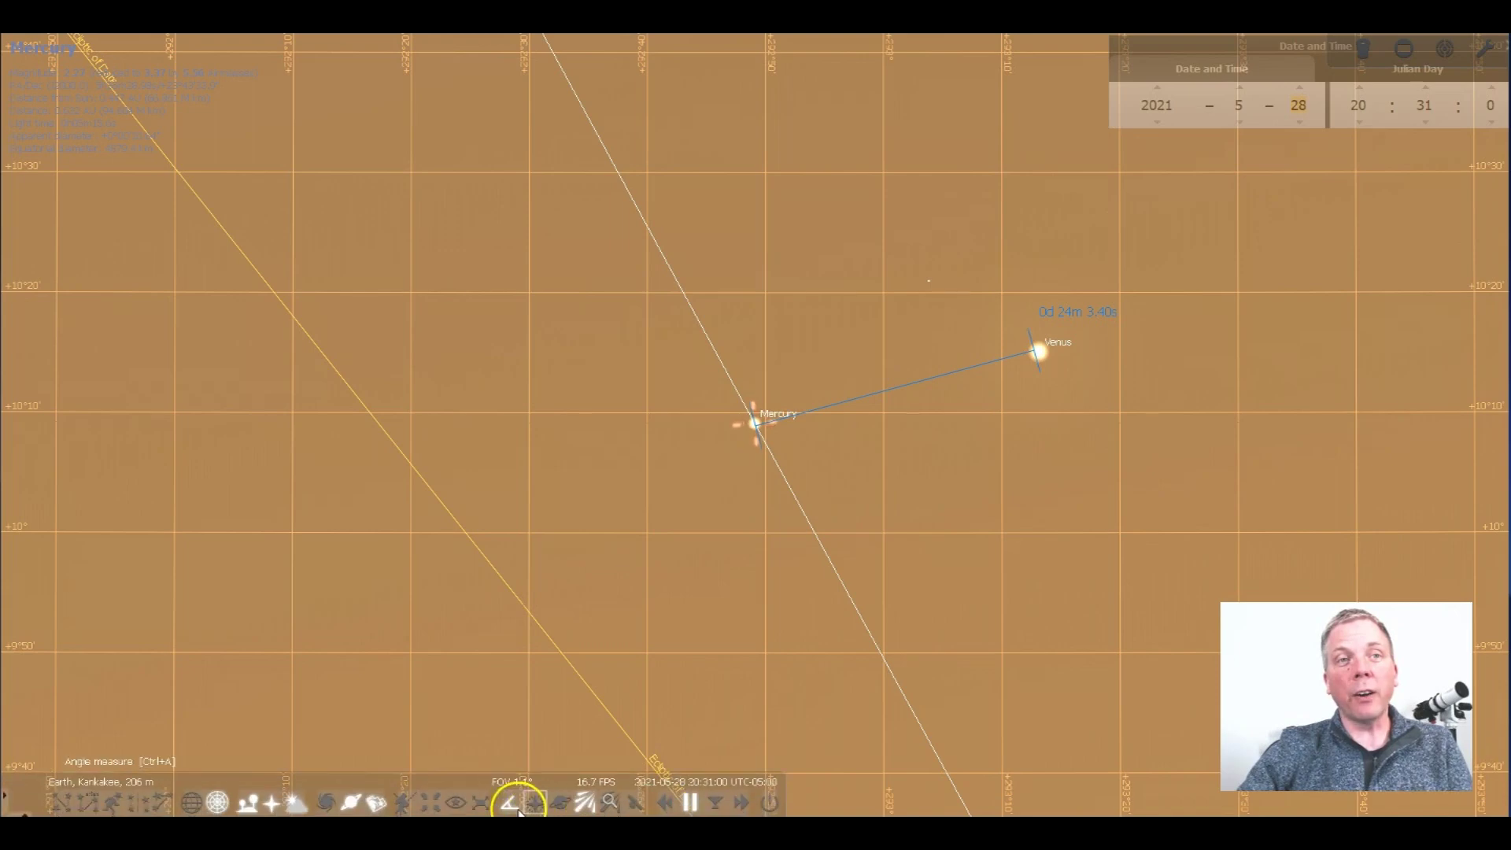
scroll(801, 408, "up", 5)
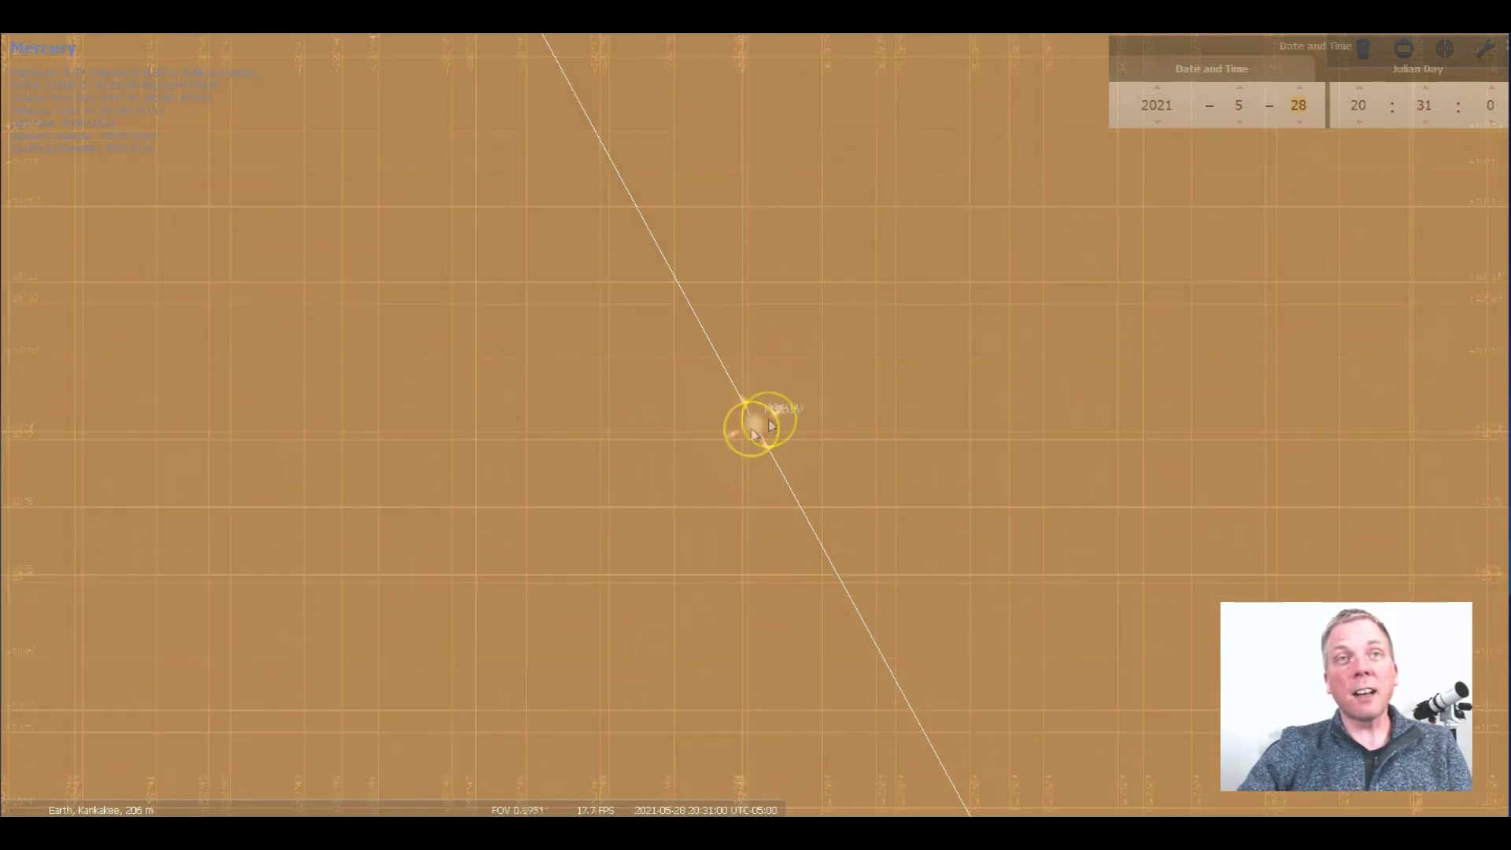
scroll(771, 418, "up", 5)
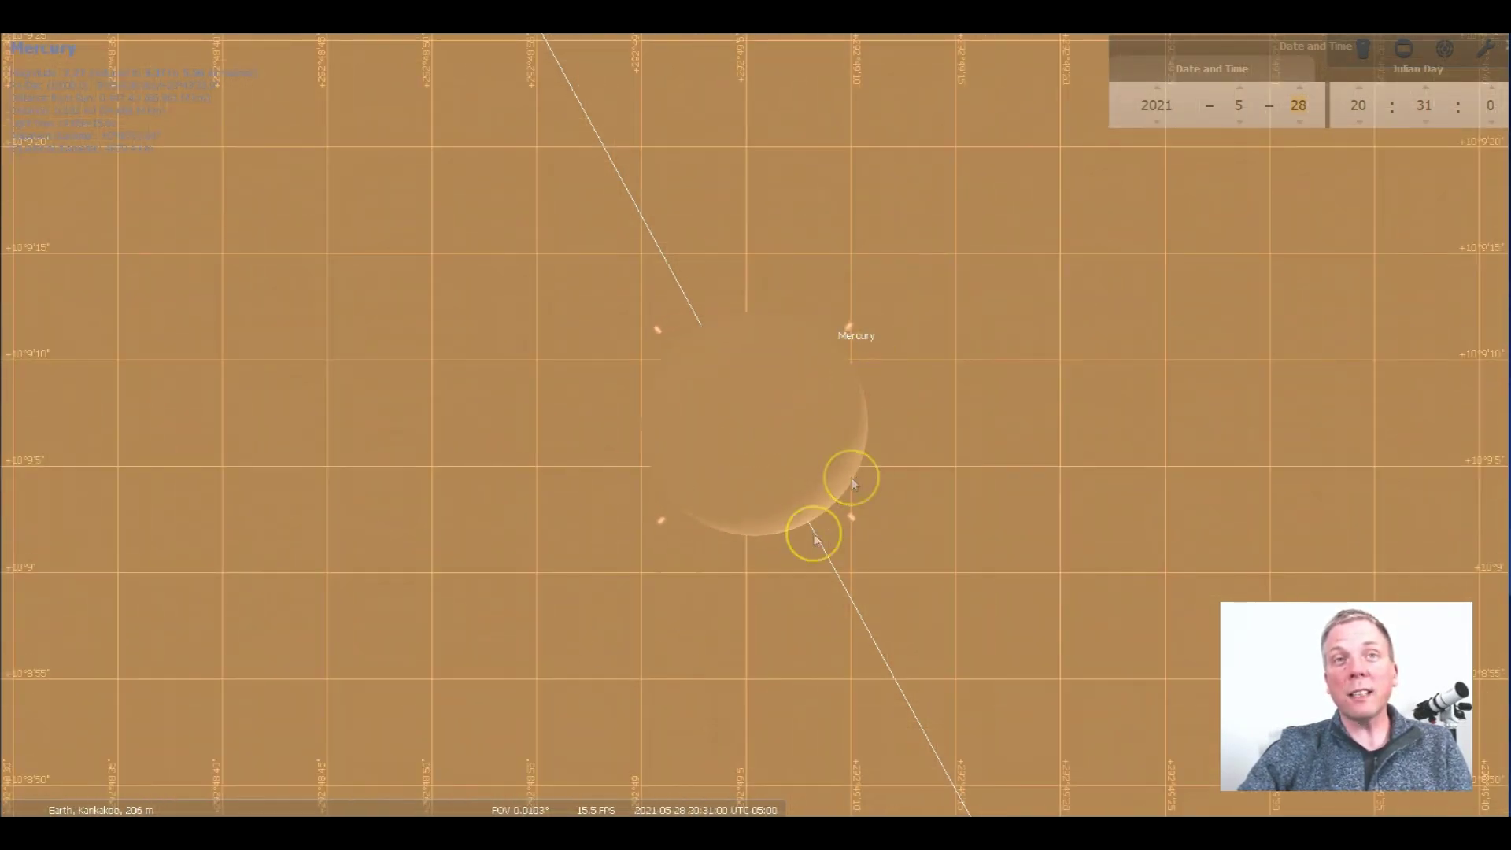
scroll(846, 485, "down", 2)
scroll(874, 452, "down", 3)
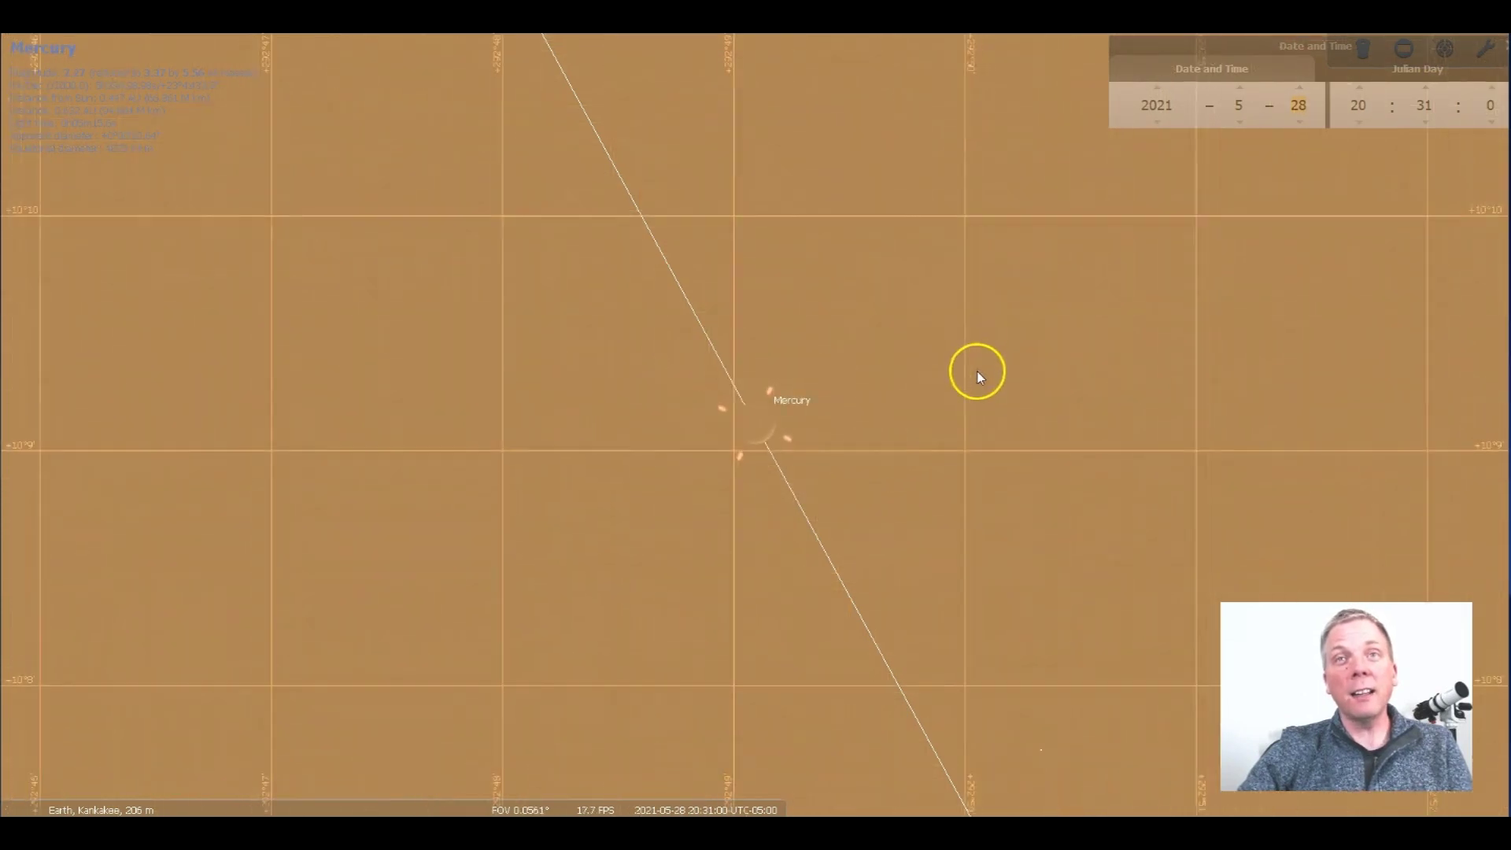
scroll(978, 371, "down", 3)
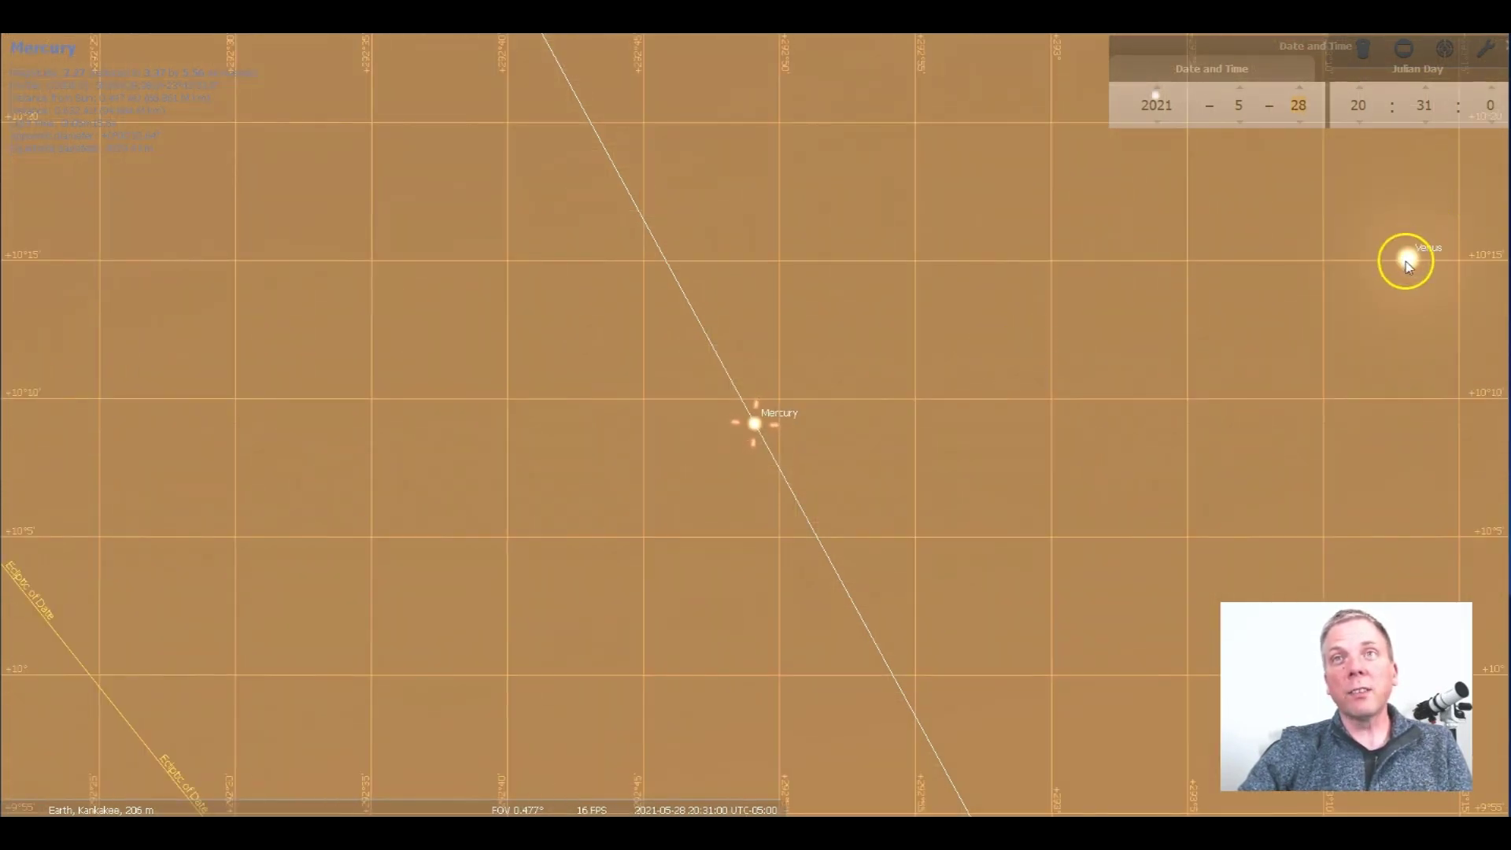
Select and centre Venus, zoom in on it, then return to a 22° field.
left_click(1406, 260)
key("space")
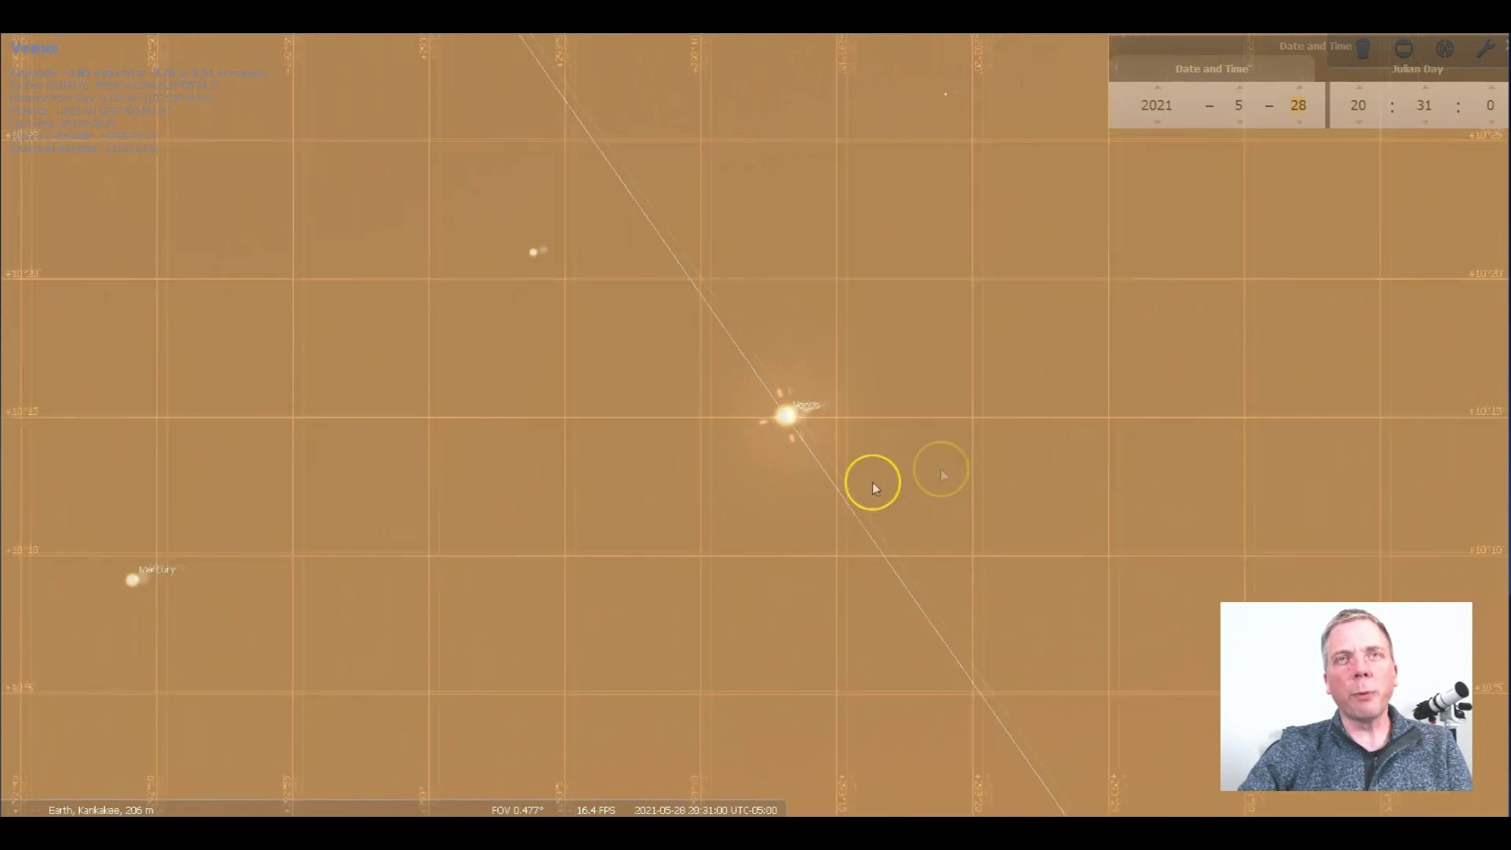
scroll(751, 452, "up", 3)
scroll(739, 450, "up", 2)
scroll(751, 423, "up", 2)
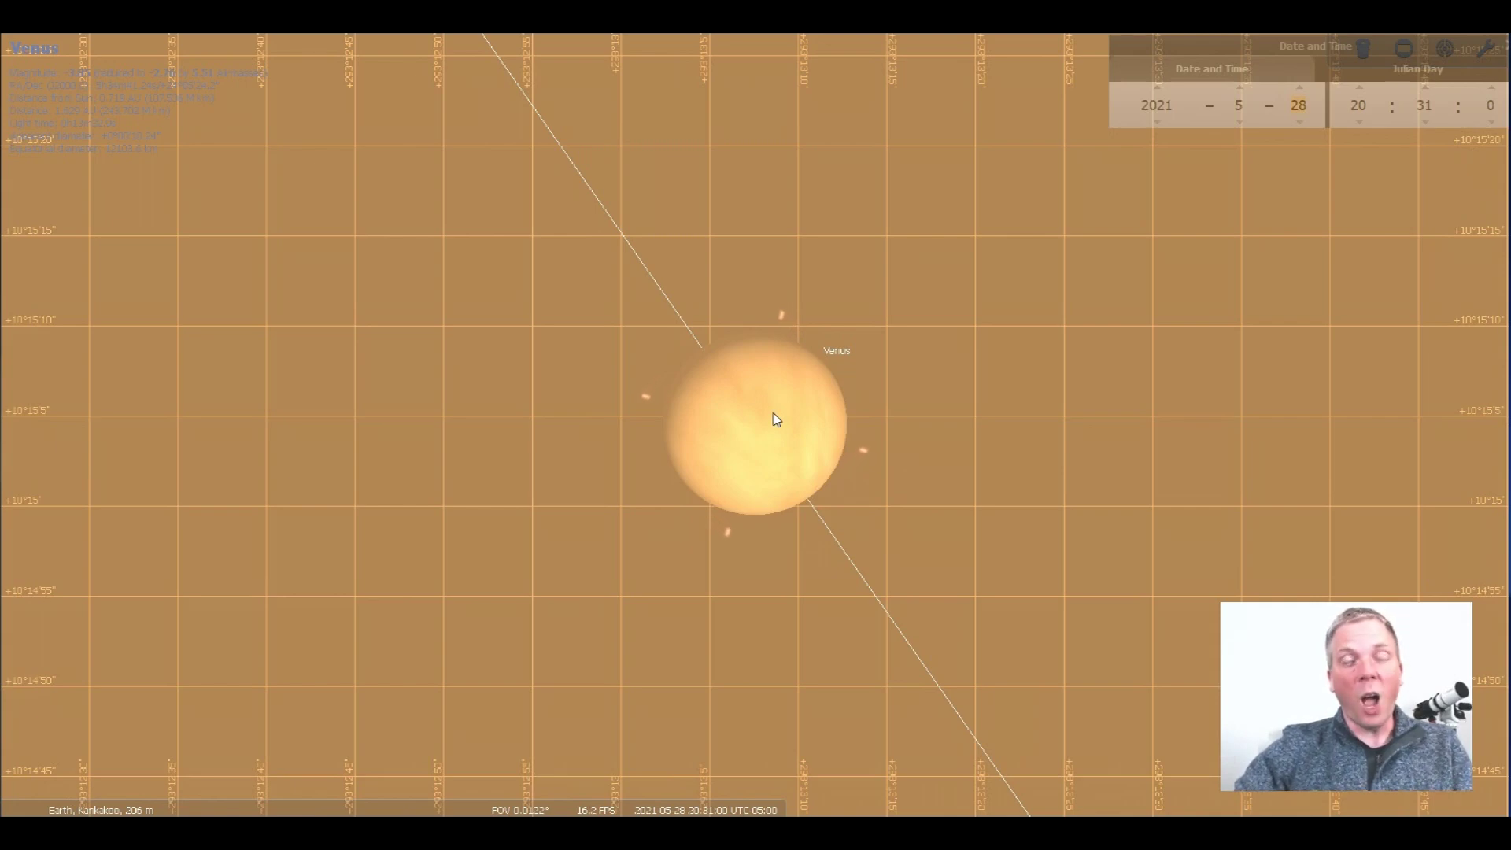
scroll(1018, 344, "down", 3)
scroll(1020, 347, "down", 3)
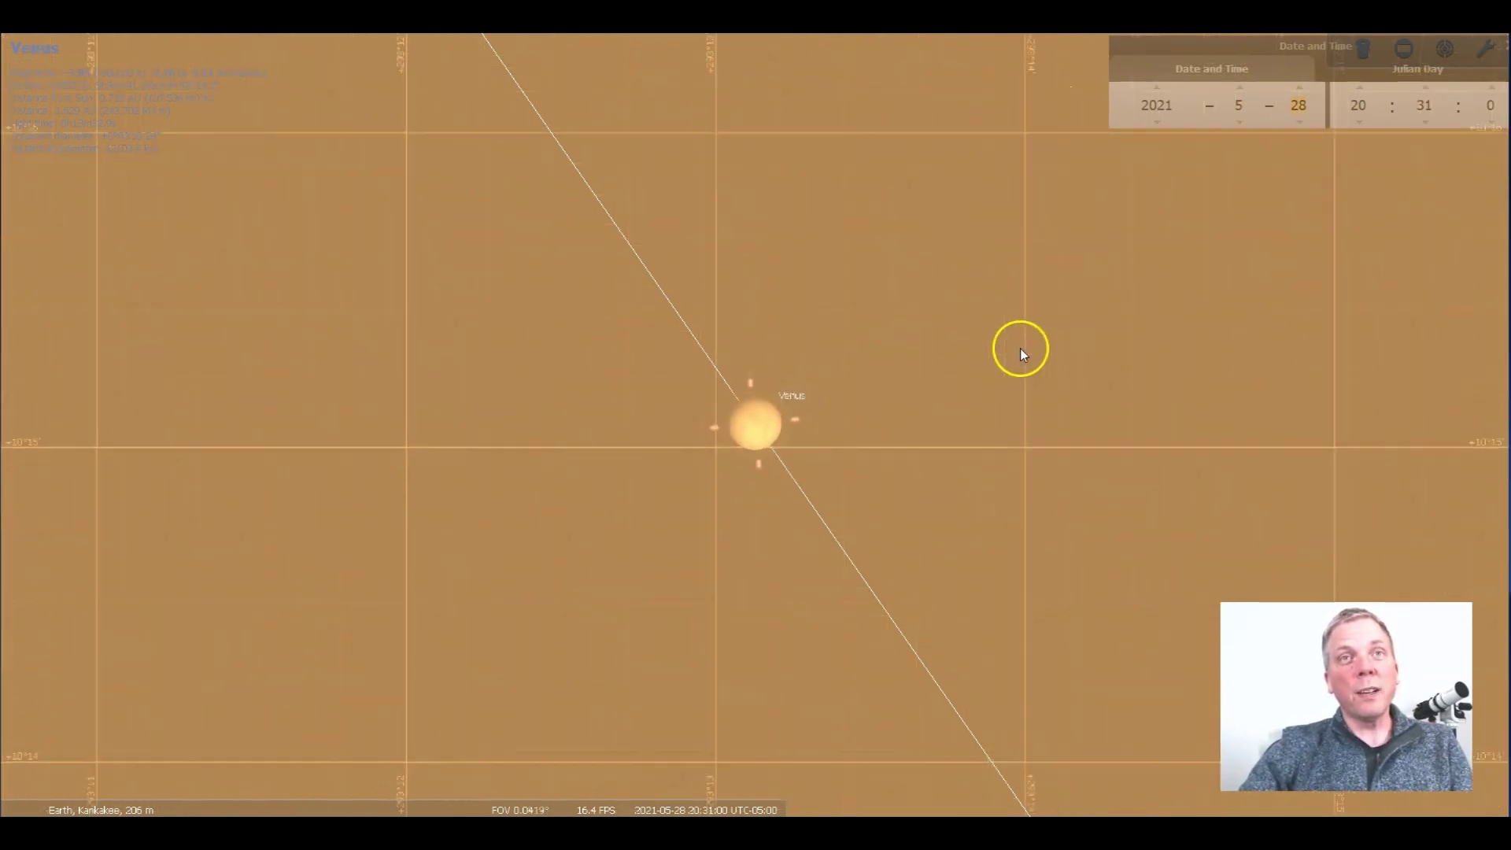
scroll(1018, 393, "down", 3)
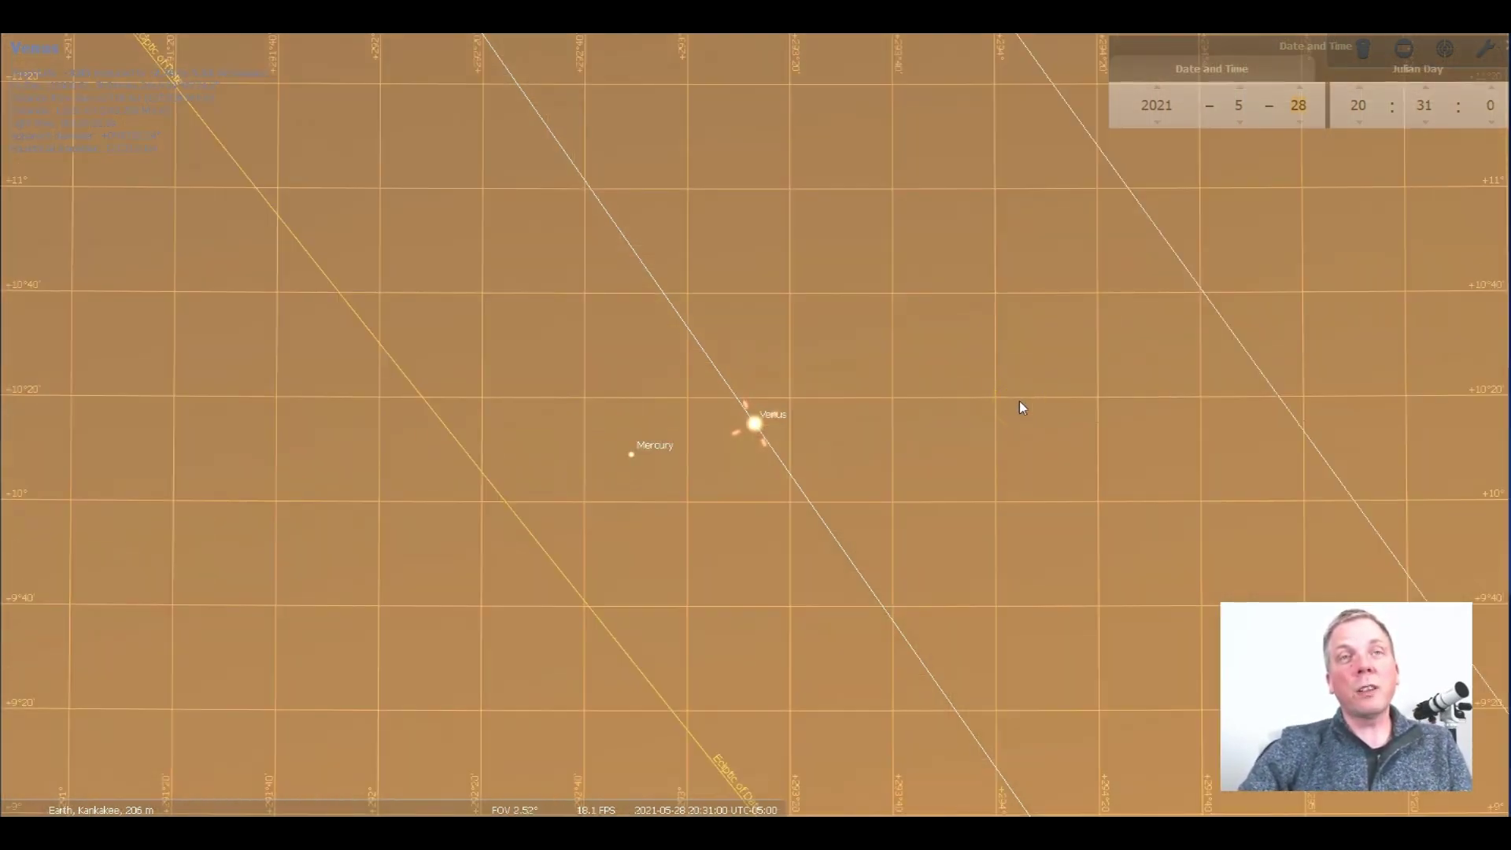
scroll(1015, 401, "down", 1)
scroll(1007, 404, "down", 1)
scroll(1007, 403, "down", 2)
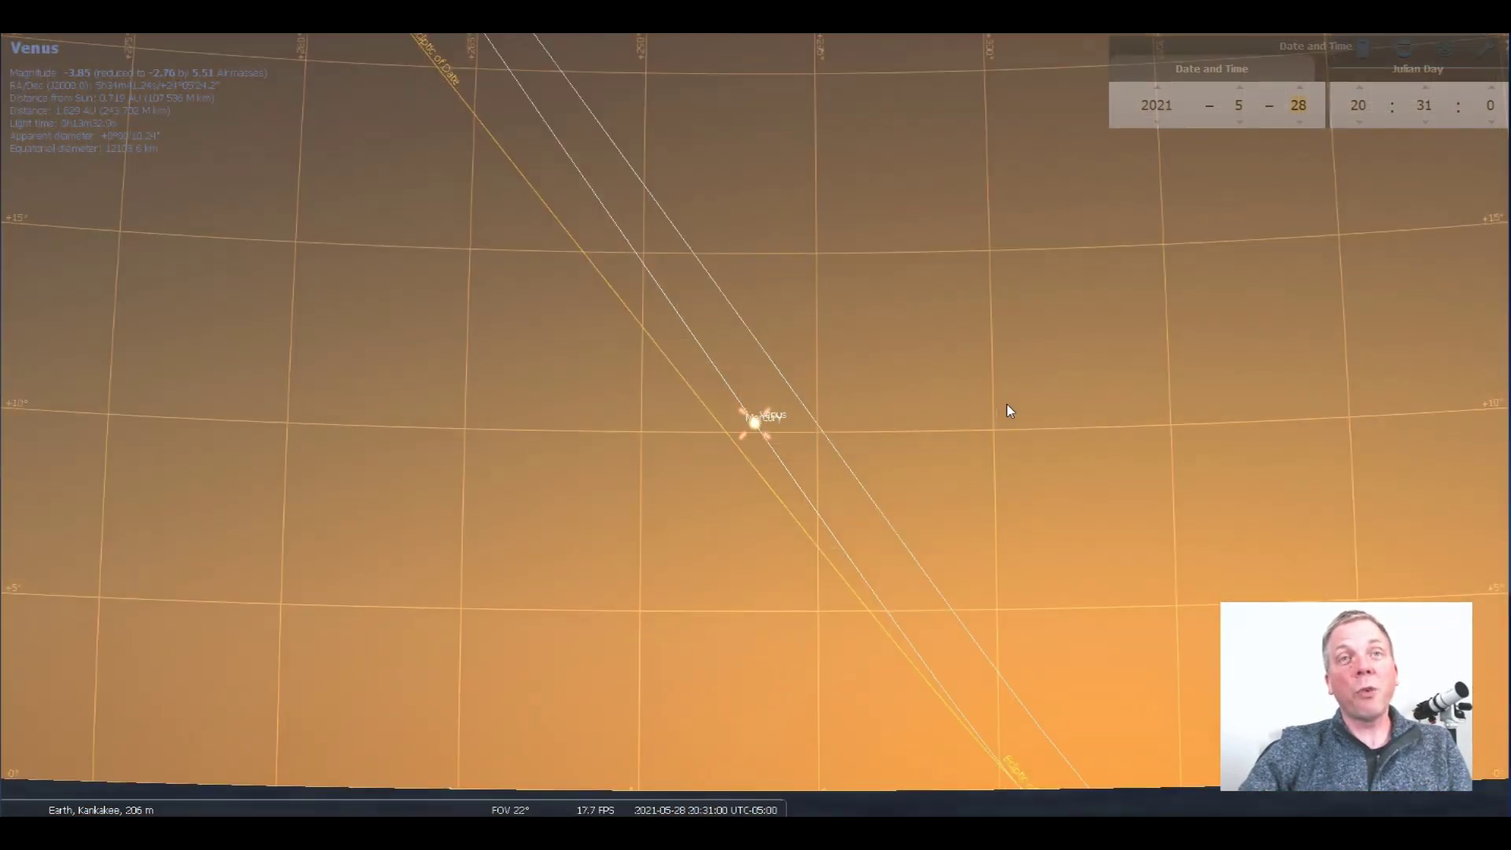